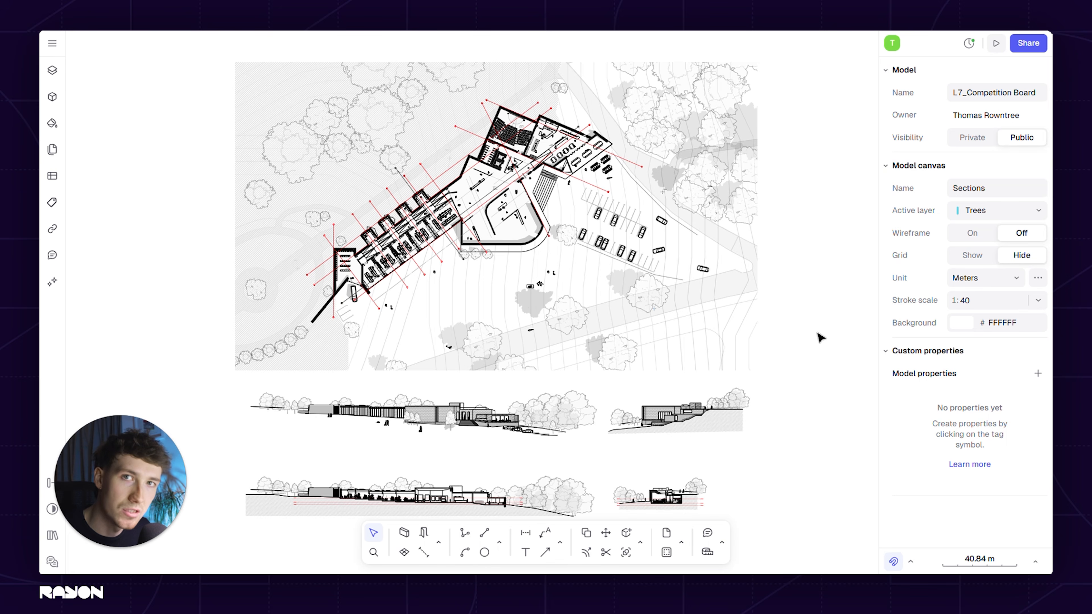
Open the AI chat and choose the Generate image workflow
left_click(53, 283)
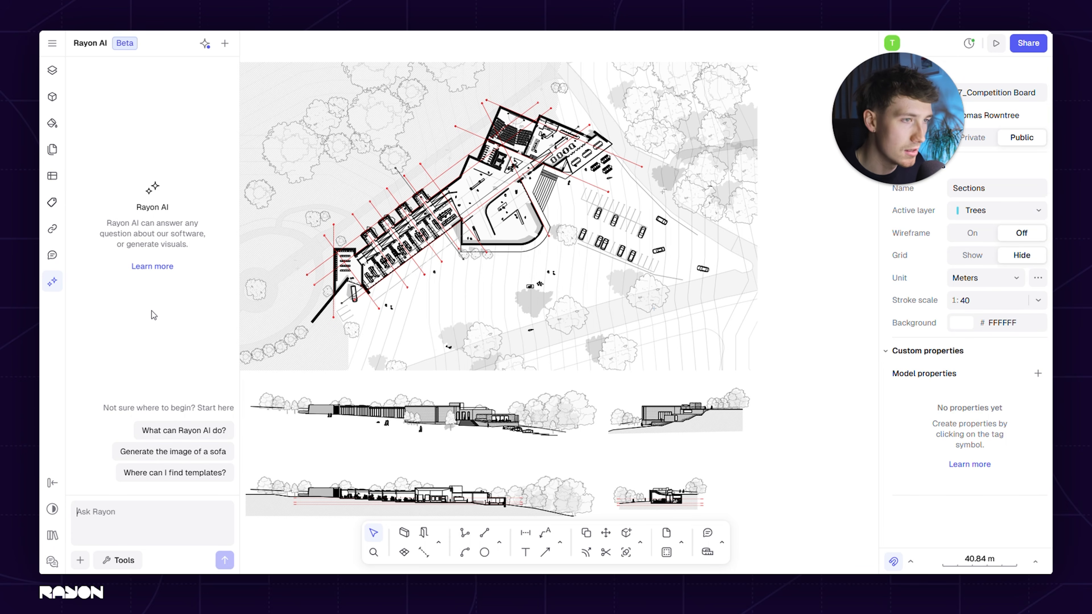
left_click(124, 518)
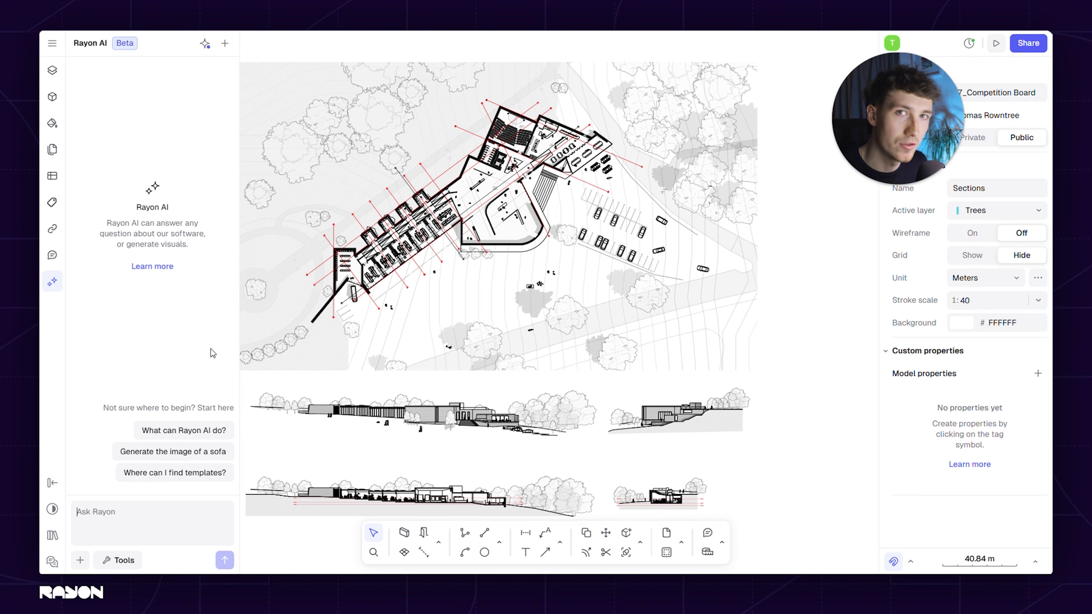
left_click(80, 560)
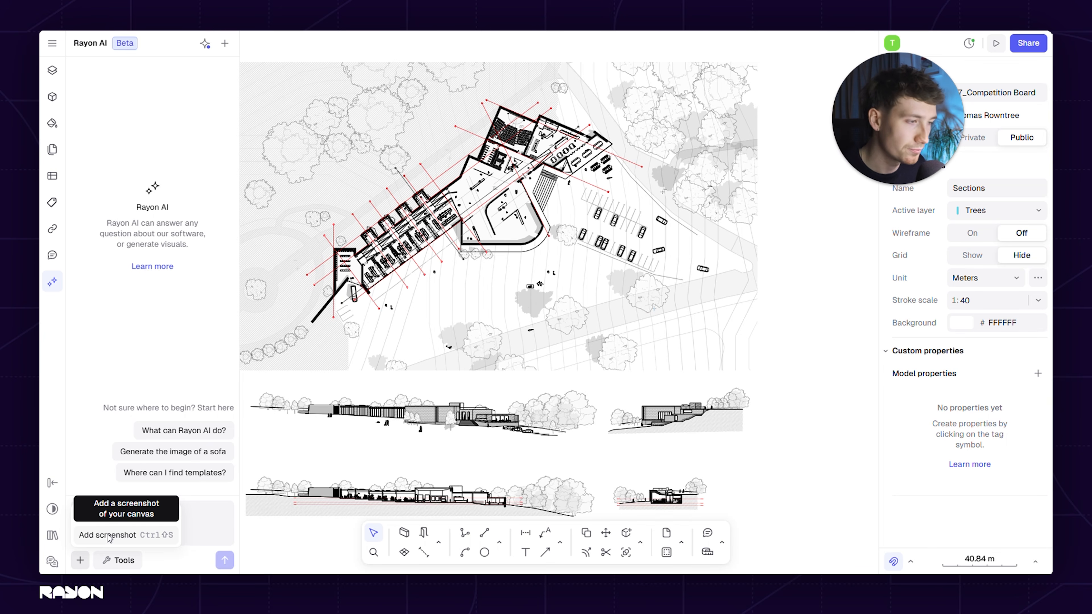
left_click(138, 348)
left_click(125, 562)
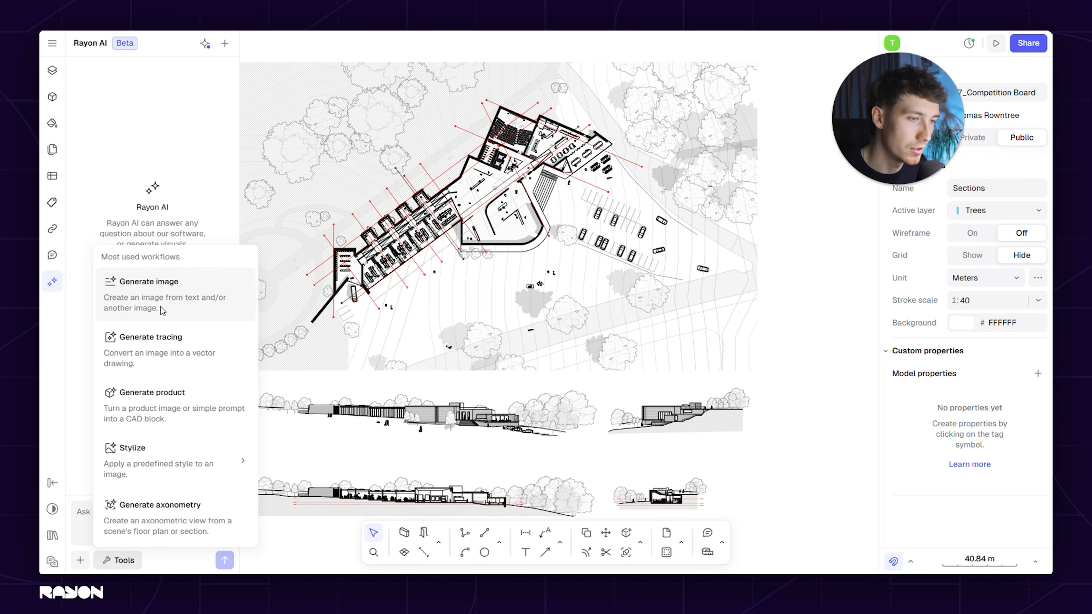
mouse_move(167, 460)
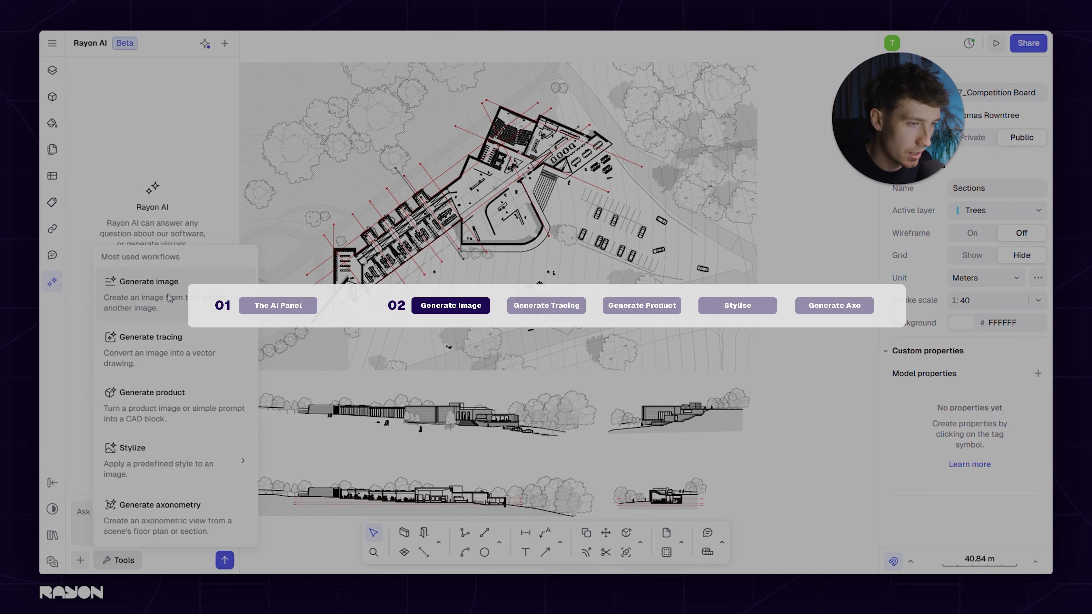
left_click(170, 298)
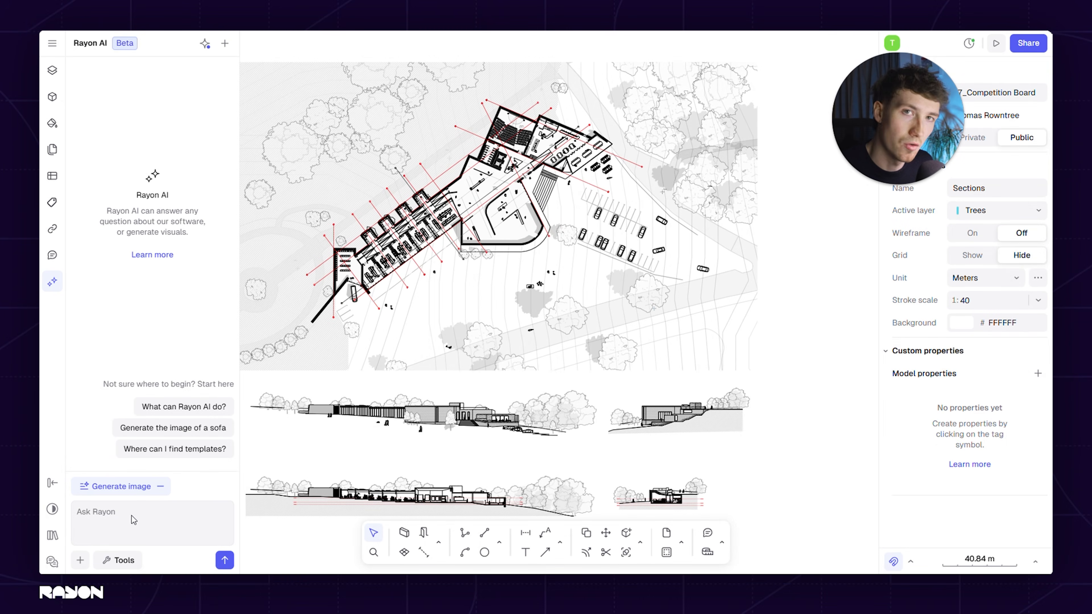
Attach a canvas screenshot of the upper long elevation, framing the entrance steps, glazed wing and parked cars
left_click(82, 561)
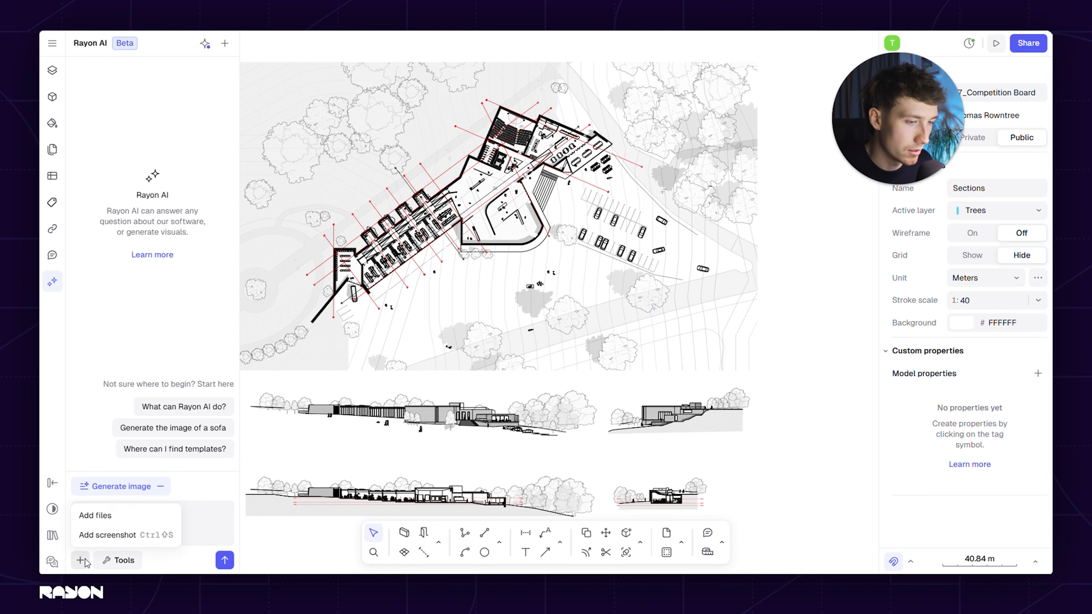
left_click(116, 535)
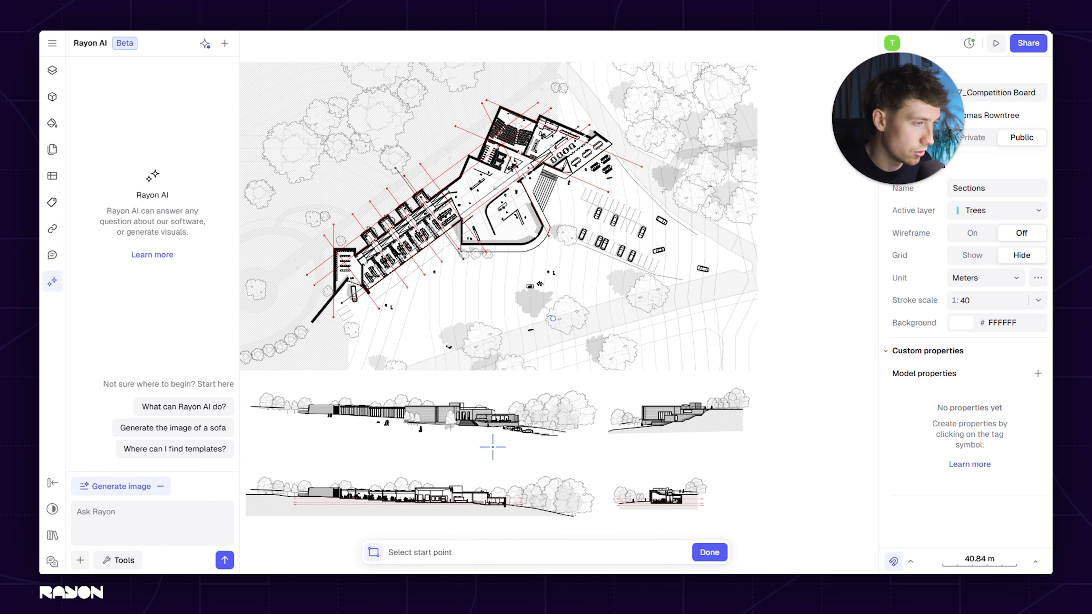
scroll(632, 389, "up", 8)
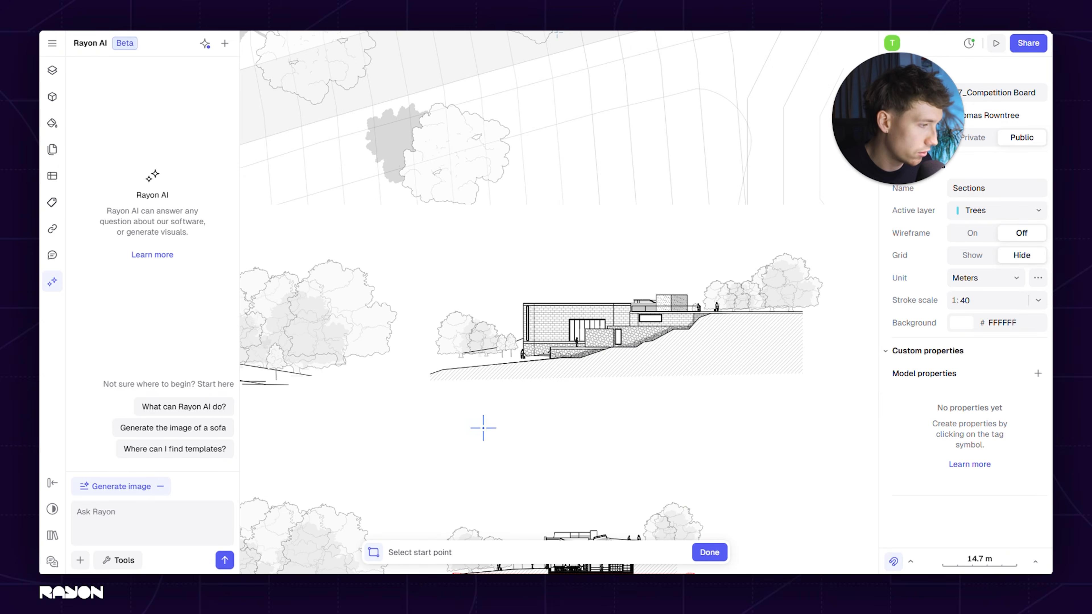
middle_click_drag(483, 430, 780, 276)
middle_click_drag(554, 317, 736, 402)
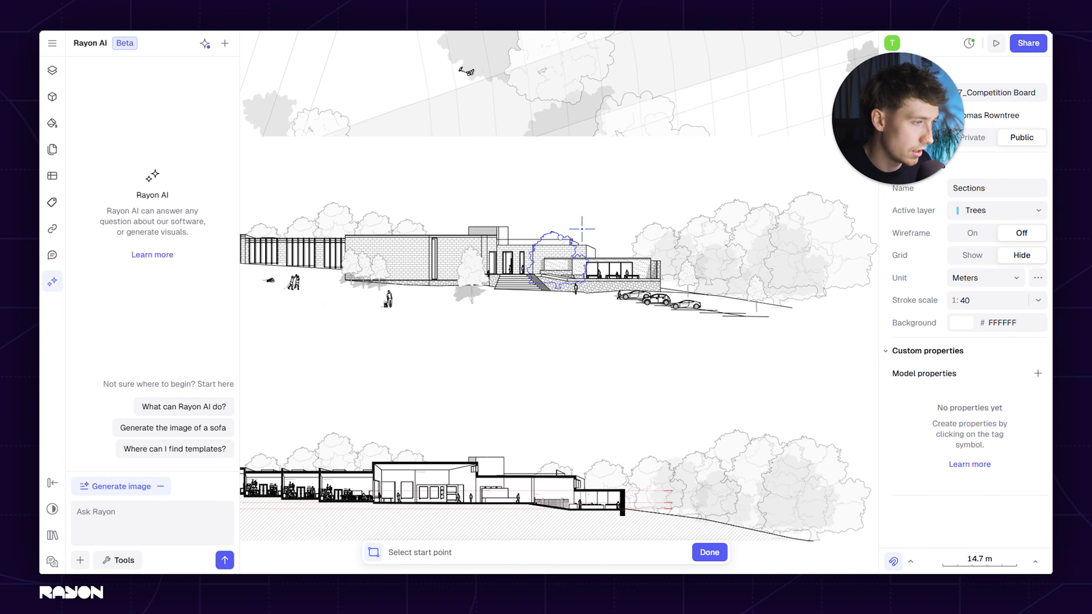
scroll(581, 228, "up", 3)
middle_click_drag(615, 205, 598, 204)
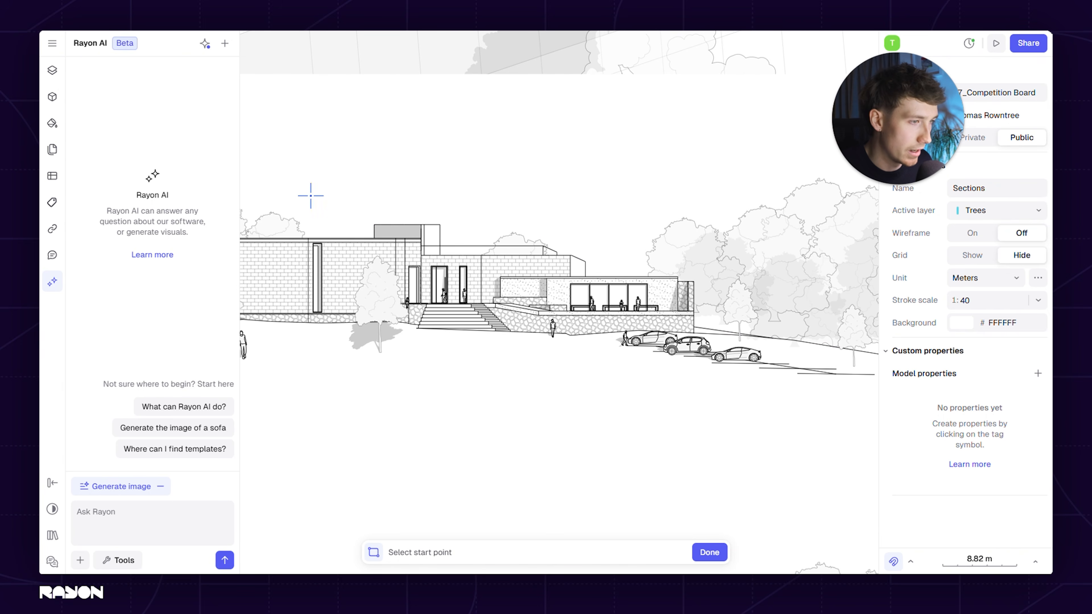
left_click(274, 173)
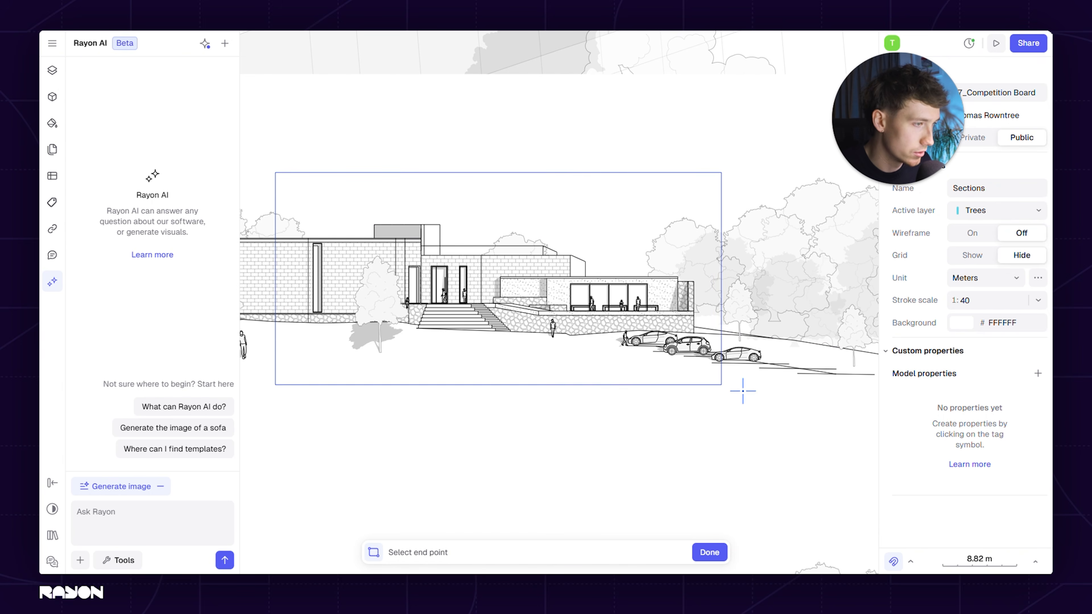
left_click(812, 399)
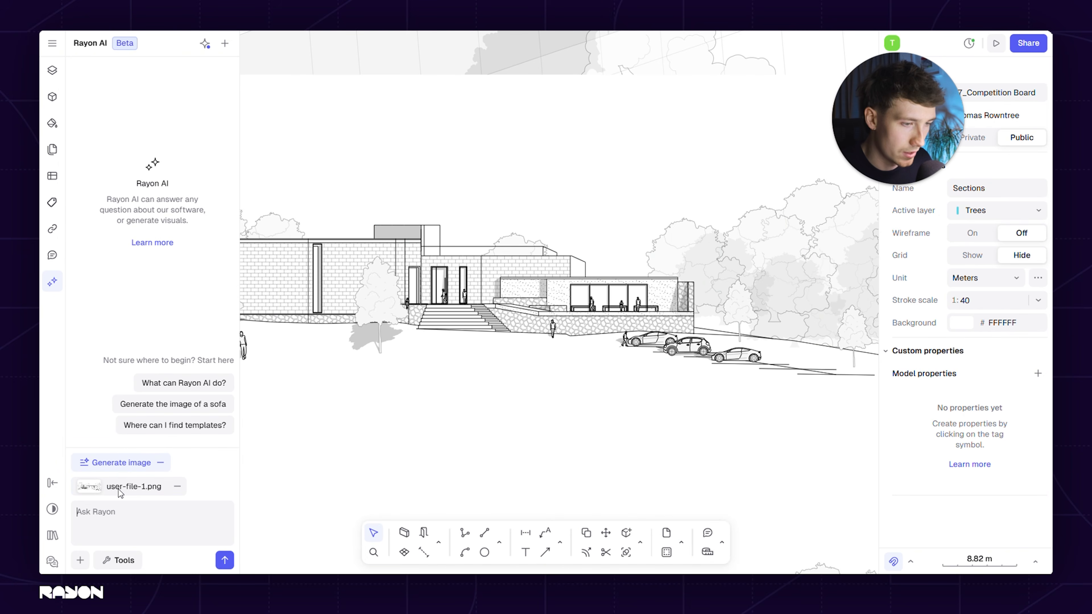
Send the prompt "Create render from this elevation" with the attached screenshot
type("Create render of this elevation")
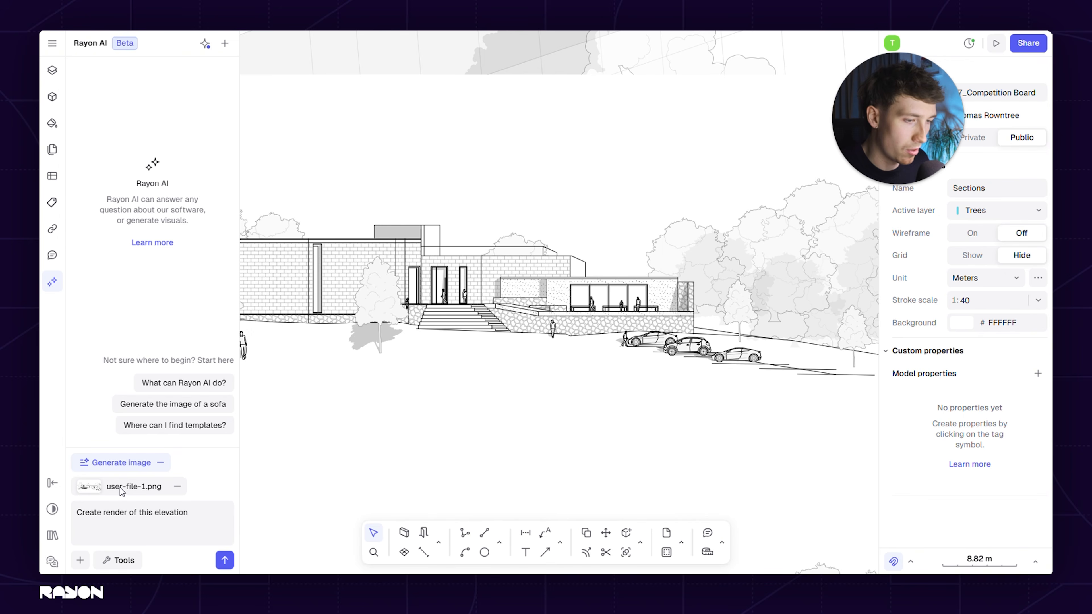
left_click(224, 560)
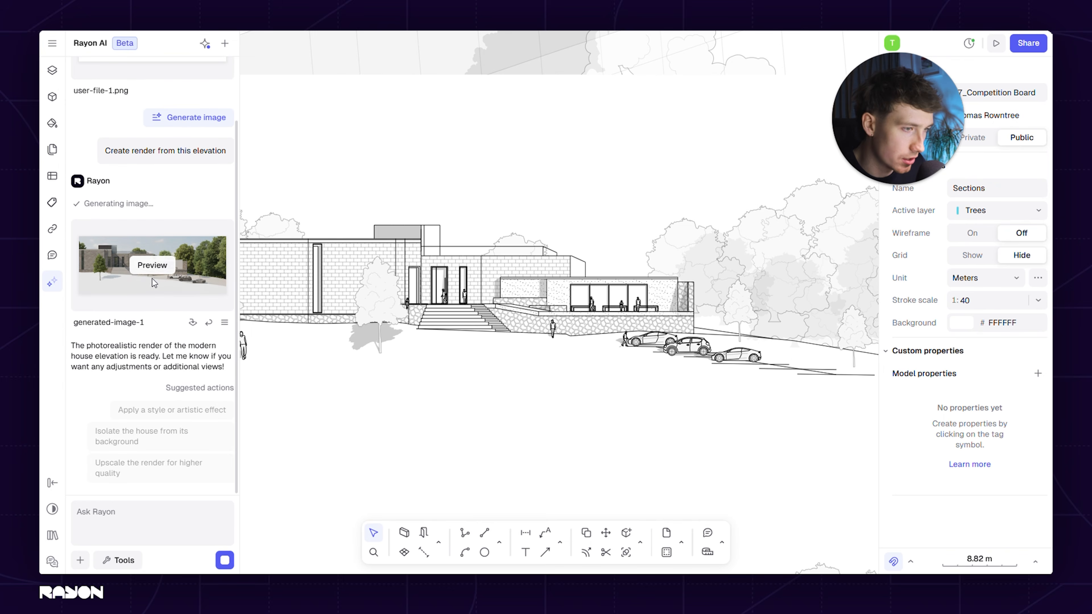
Preview the generated render and try reusing it as a chat attachment
left_click(155, 267)
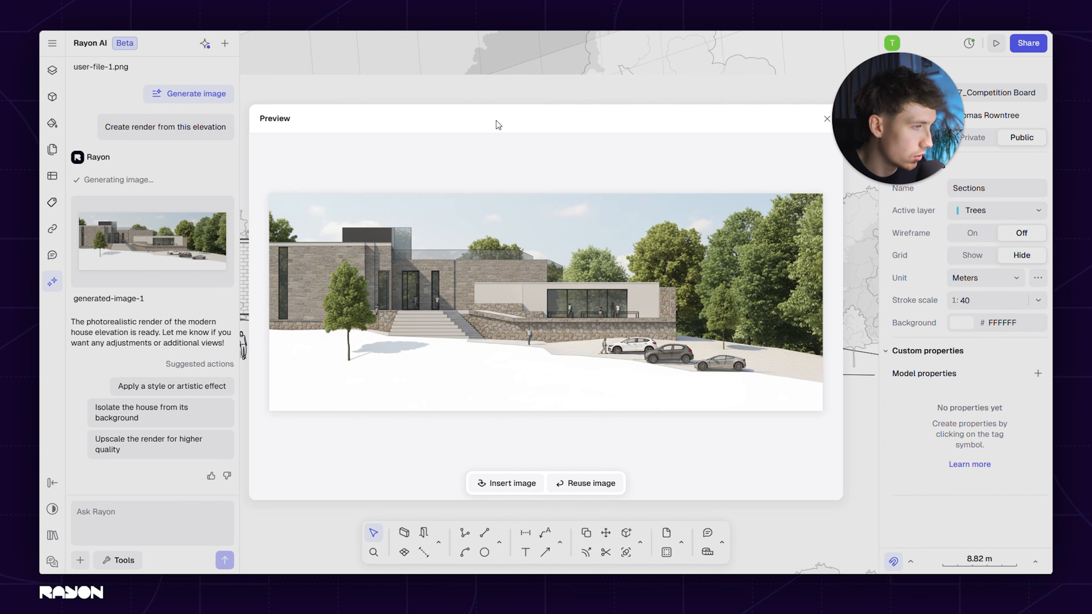
left_click(560, 489)
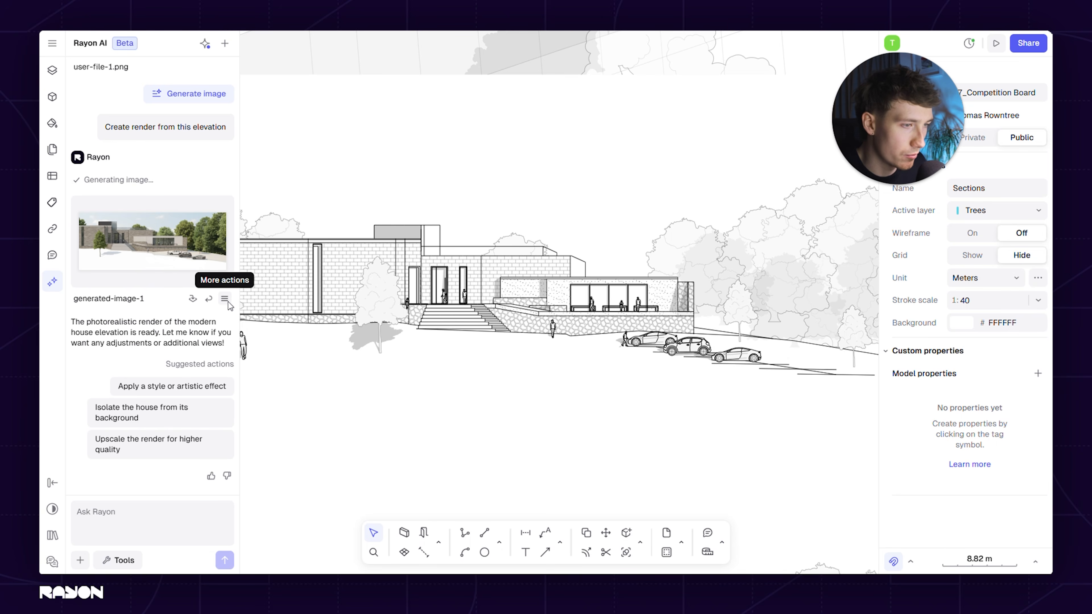
left_click(223, 303)
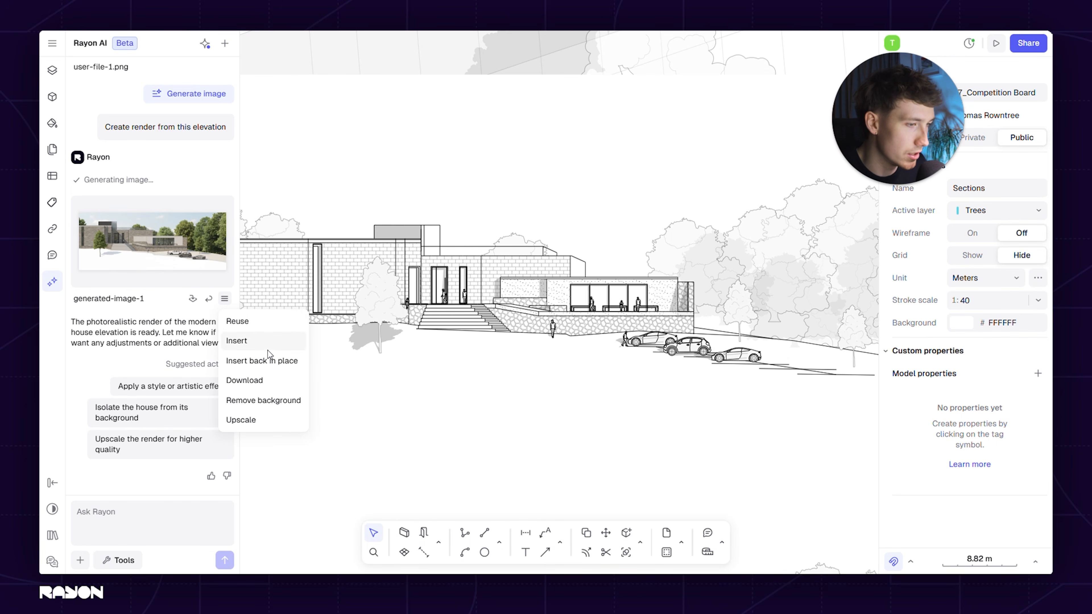
left_click(207, 299)
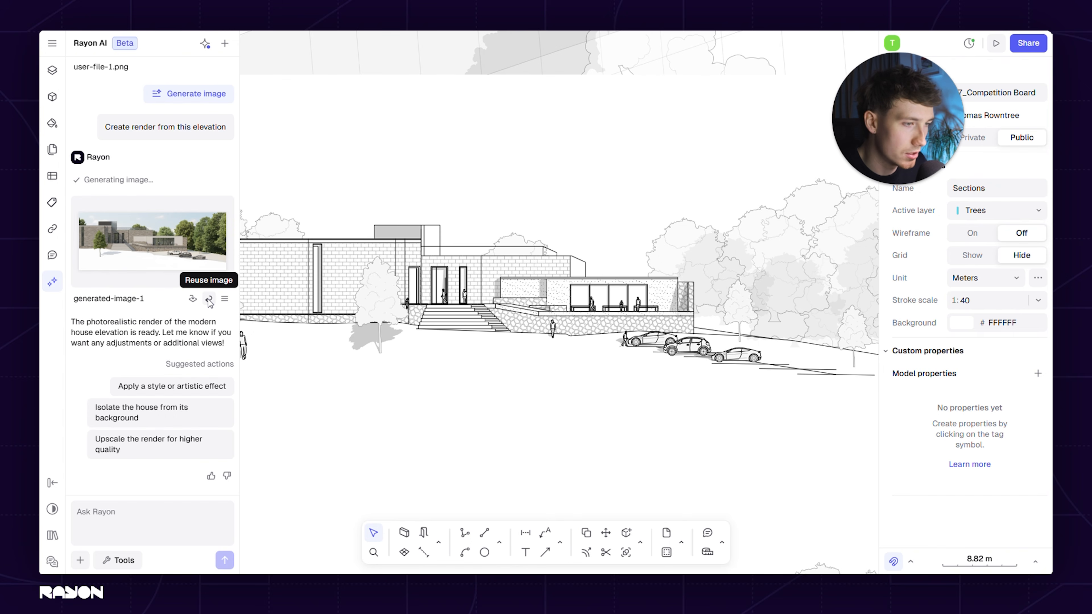
left_click(209, 301)
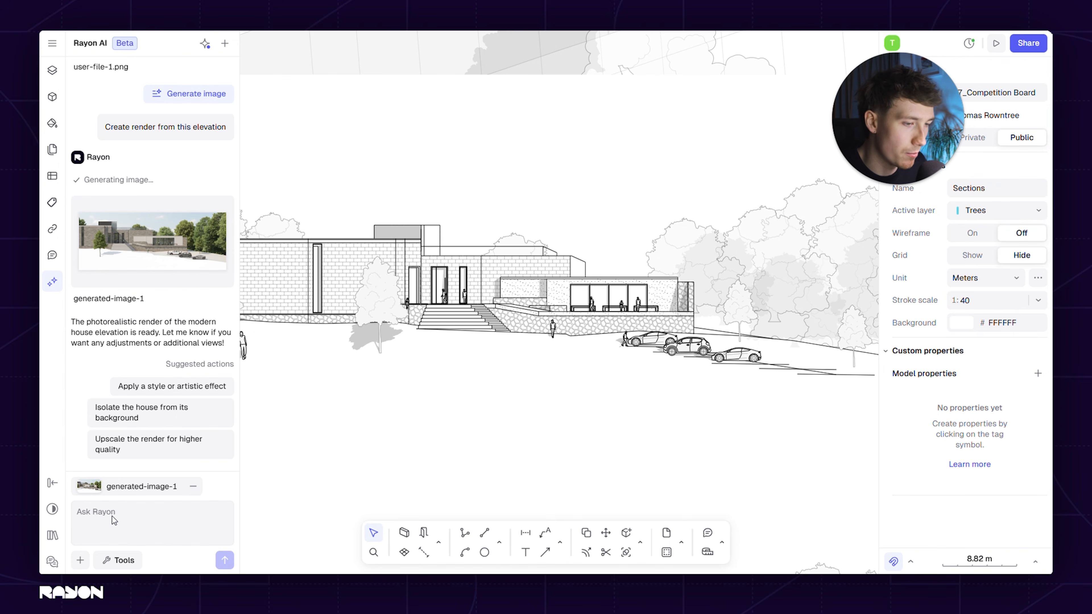
left_click(194, 490)
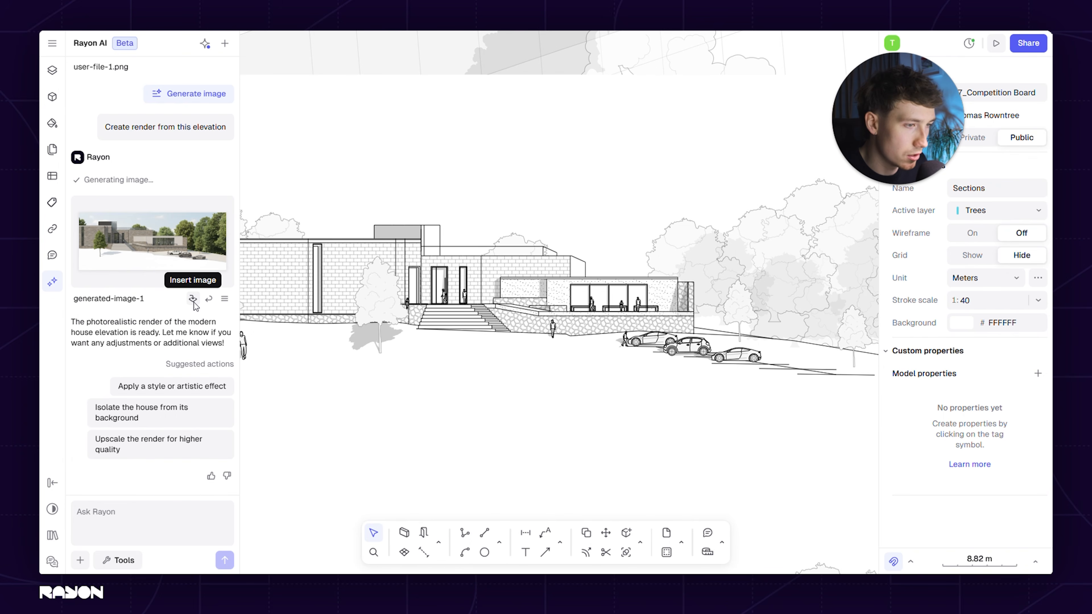
Insert the generated render below the lower long section and enlarge it to about 51 × 20 m
left_click(192, 299)
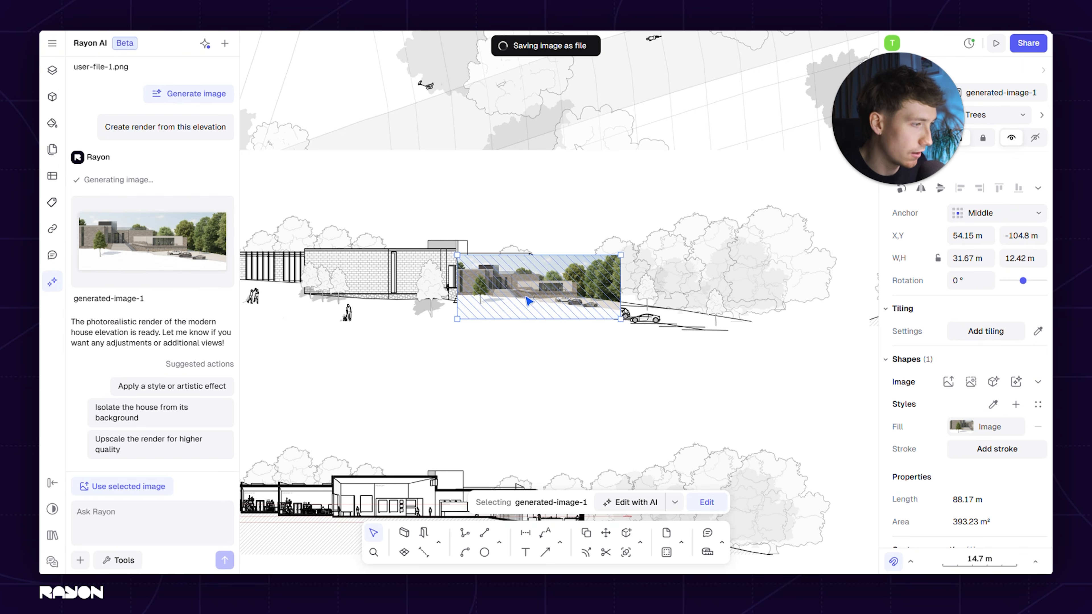
scroll(506, 274, "down", 3)
left_click_drag(534, 302, 475, 399)
middle_click_drag(442, 356, 400, 341)
scroll(400, 341, "down", 3)
middle_click_drag(619, 327, 745, 279)
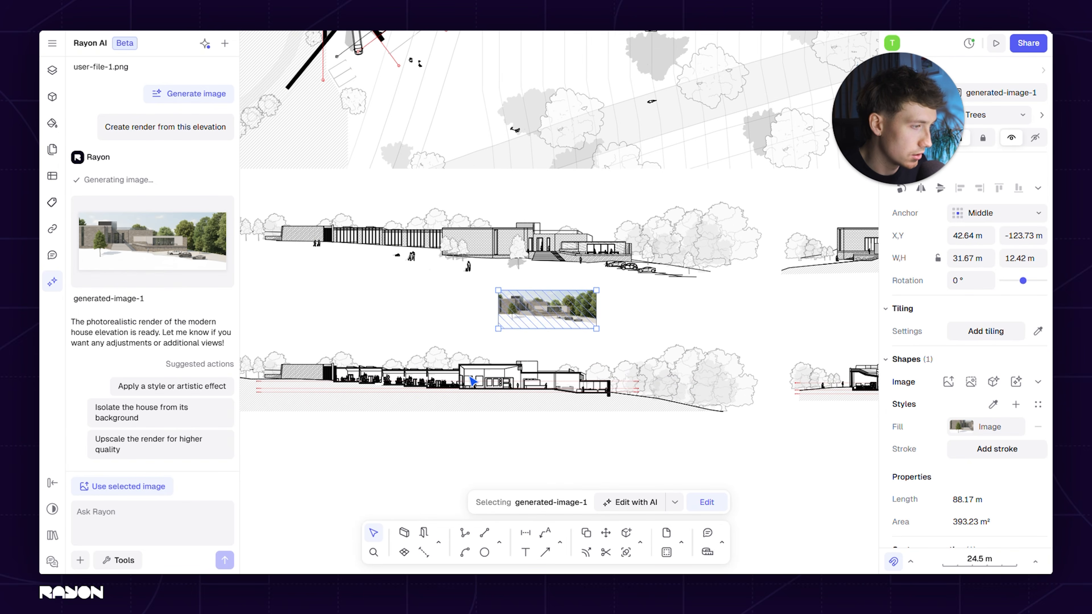
left_click_drag(538, 316, 387, 436)
left_click_drag(305, 478, 274, 488)
middle_click_drag(521, 326, 678, 208)
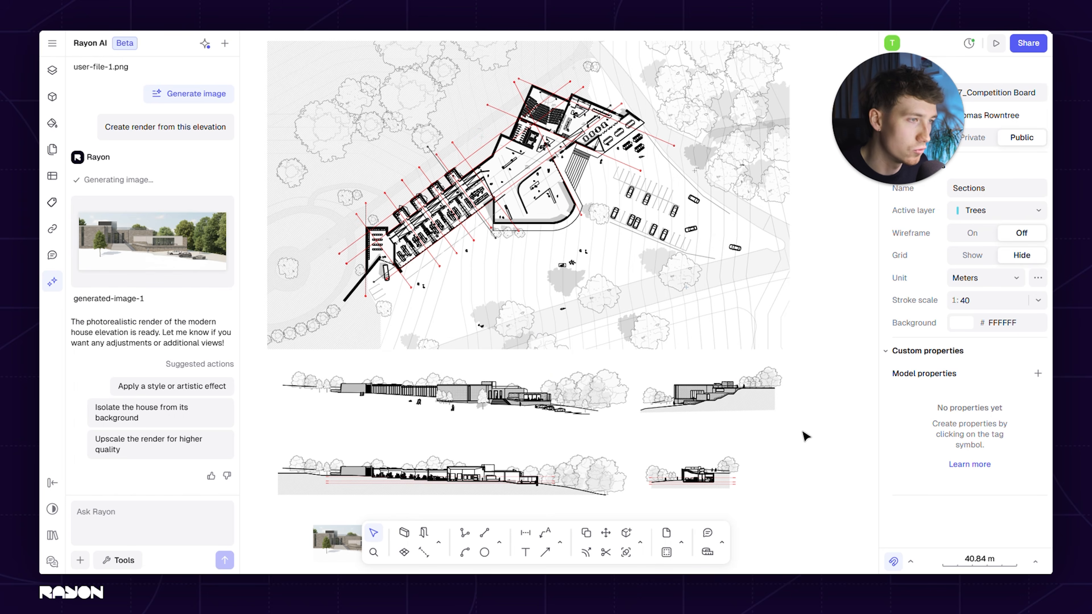
Stylize the inserted render as a Clay model, using the selected image as the AI input
scroll(547, 339, "down", 5)
scroll(547, 339, "left", 5)
scroll(461, 457, "up", 10, "ctrl")
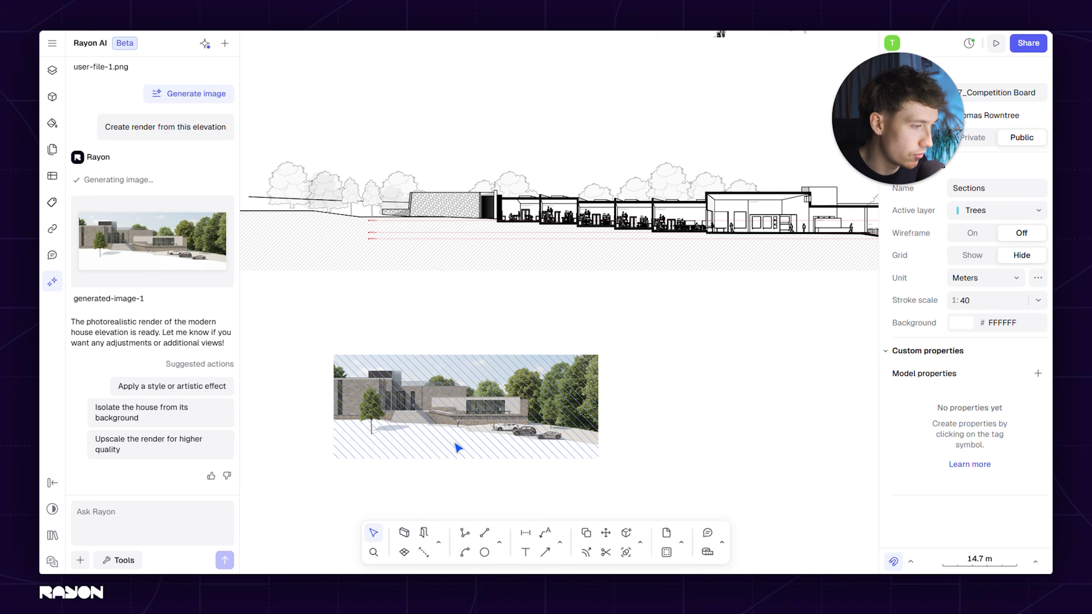
scroll(463, 415, "left", 3)
scroll(463, 414, "down", 2)
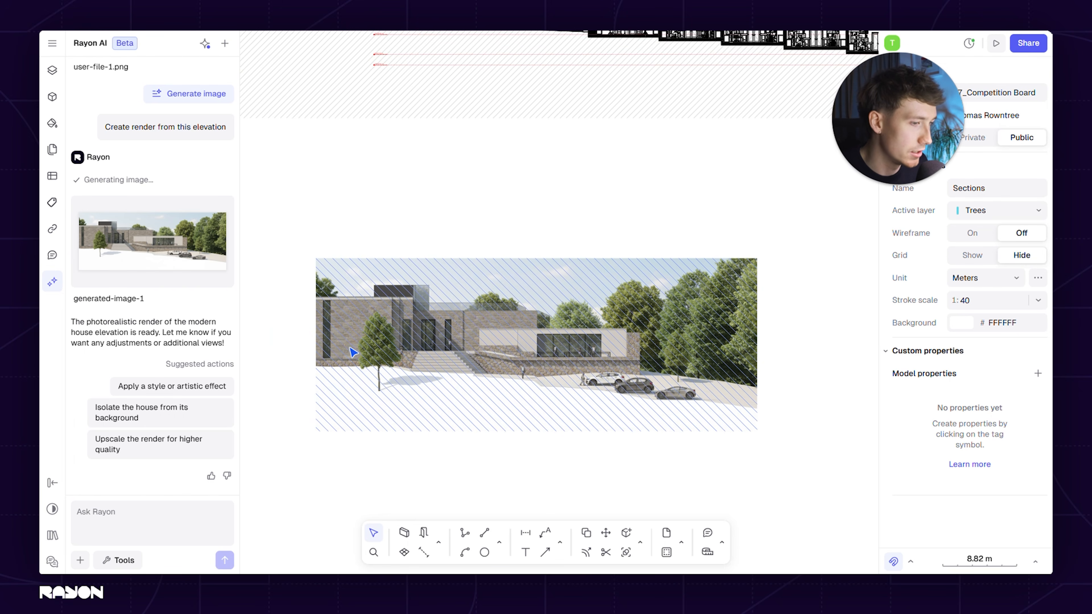
left_click(464, 404)
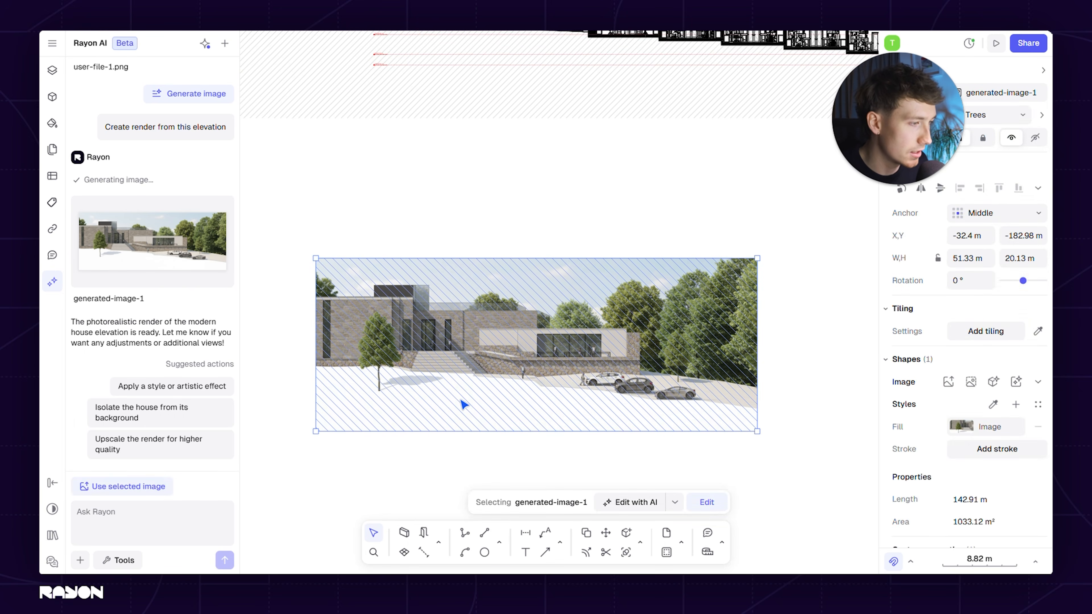
left_click(119, 488)
left_click(117, 560)
mouse_move(181, 462)
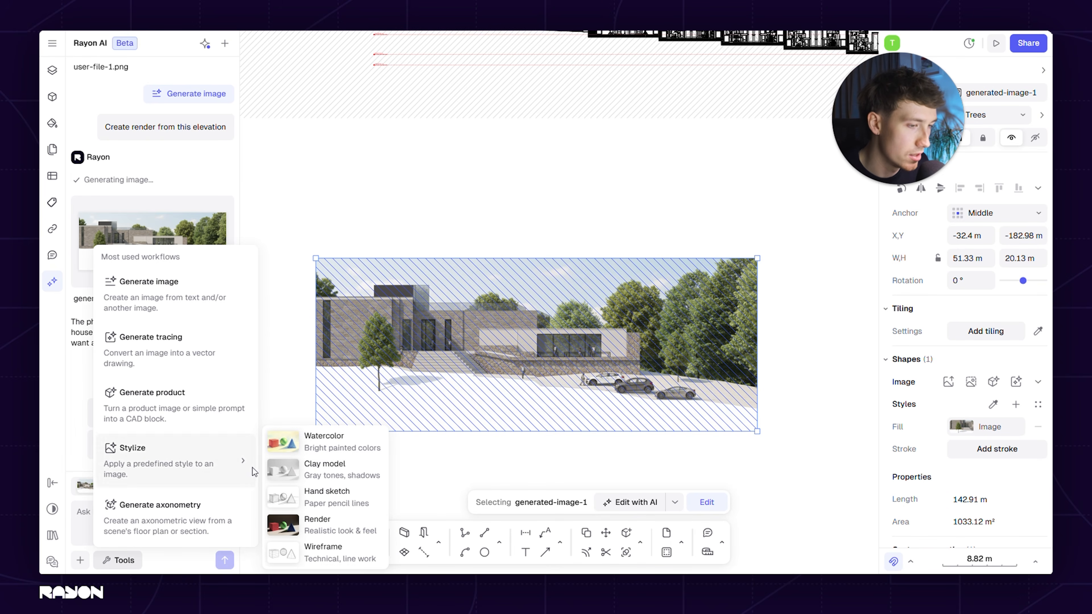
left_click(343, 475)
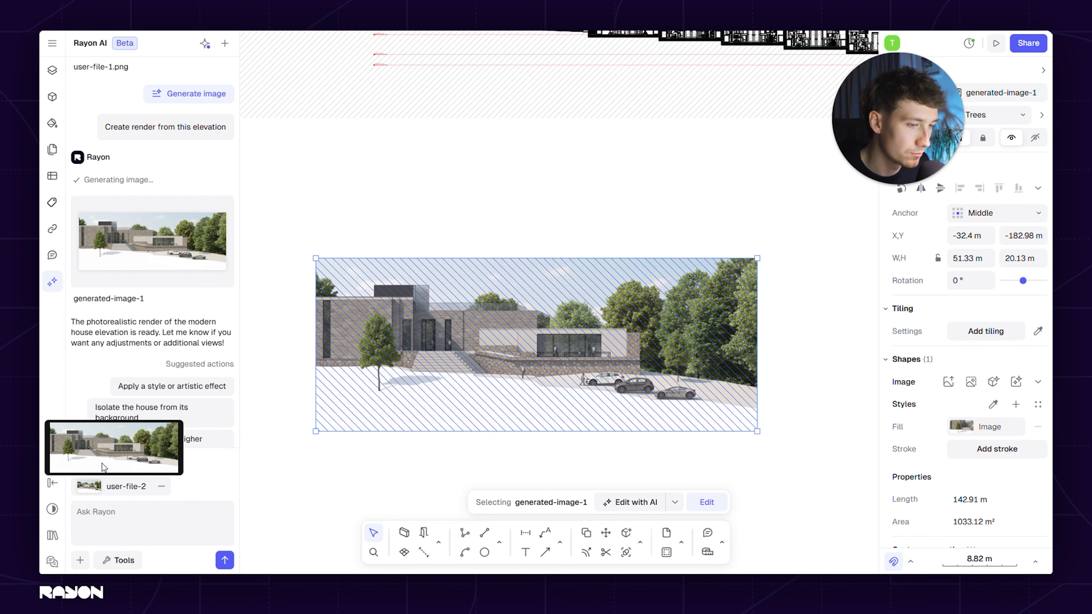
left_click(224, 560)
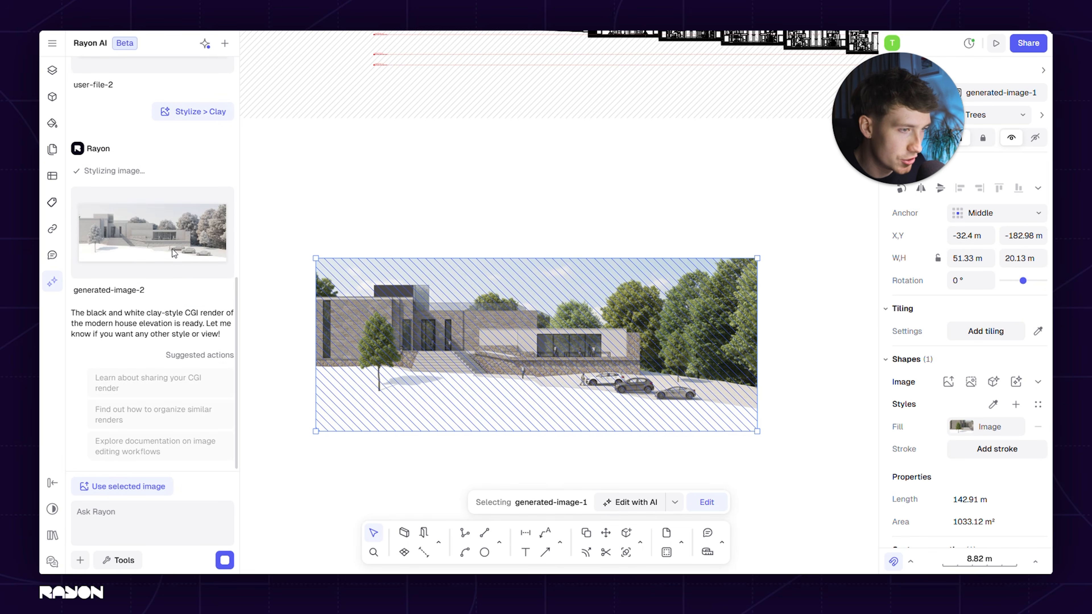
Preview the clay version and insert it beneath the coloured render, enlarged to about 50 × 20 m
left_click(152, 230)
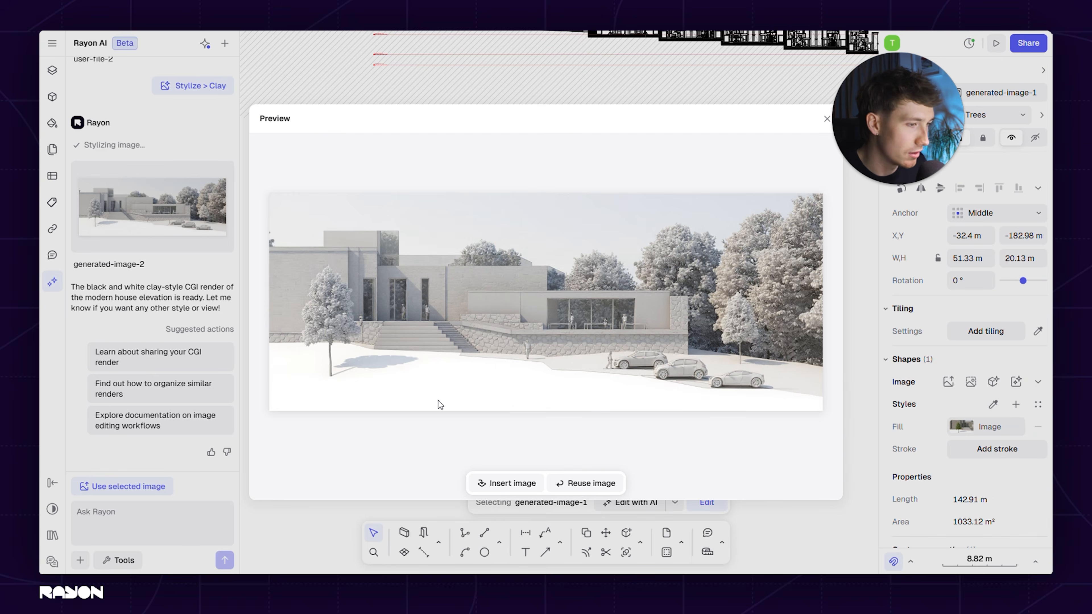
key("Escape")
left_click(193, 288)
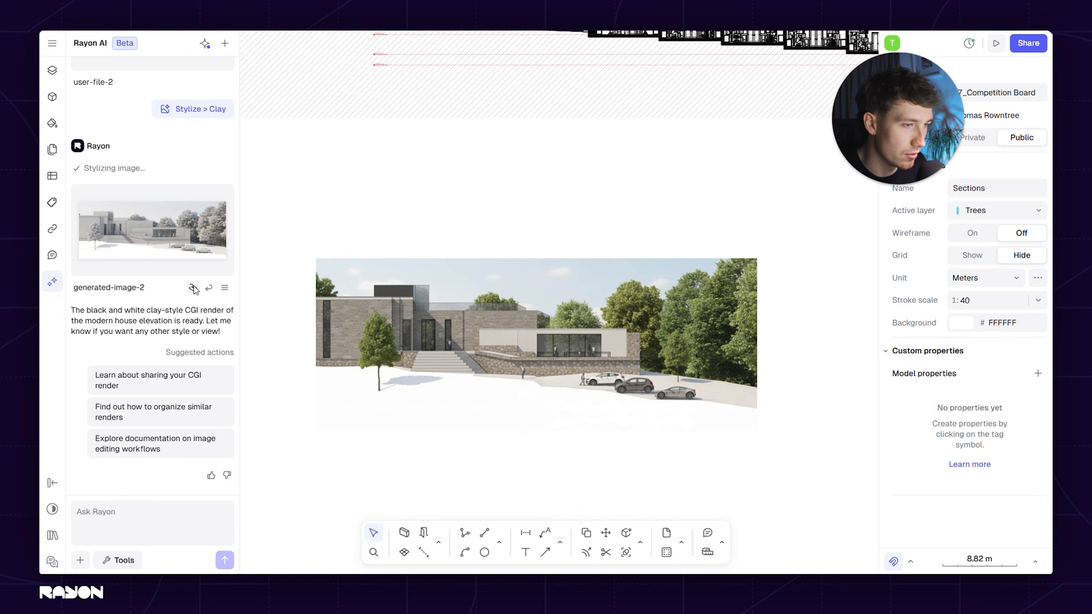
scroll(399, 305, "down", 5)
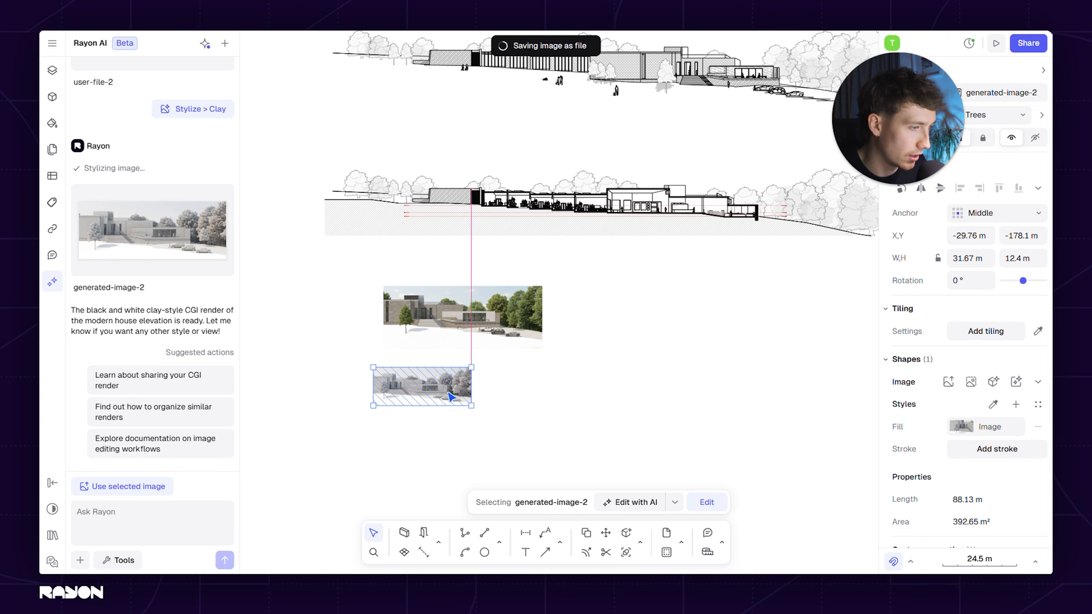
left_click_drag(482, 410, 542, 437)
left_click(439, 434)
scroll(438, 433, "up", 5)
middle_click_drag(496, 371, 546, 307)
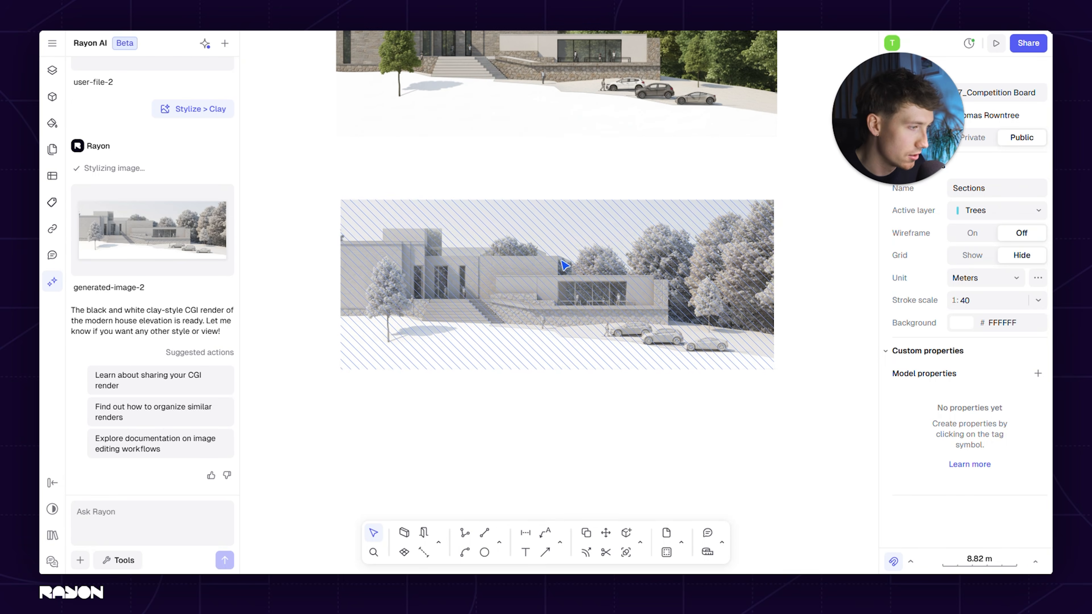
left_click(601, 356)
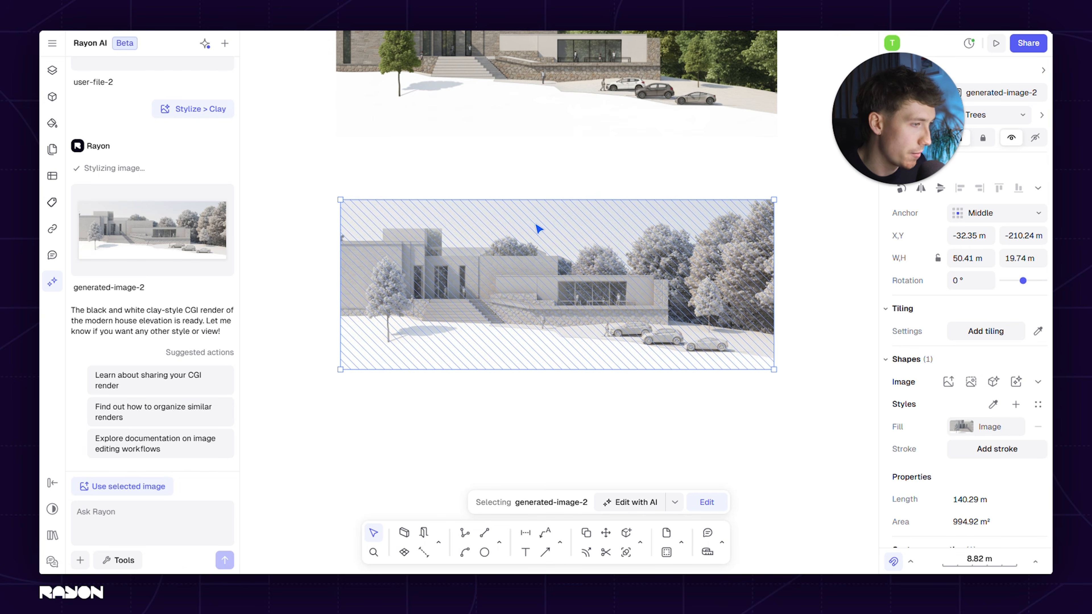
Set the clay render's image fill filters to exposure -0.08, contrast -0.06 and saturation -1
left_click(962, 432)
left_click(789, 475)
left_click_drag(675, 449, 674, 472)
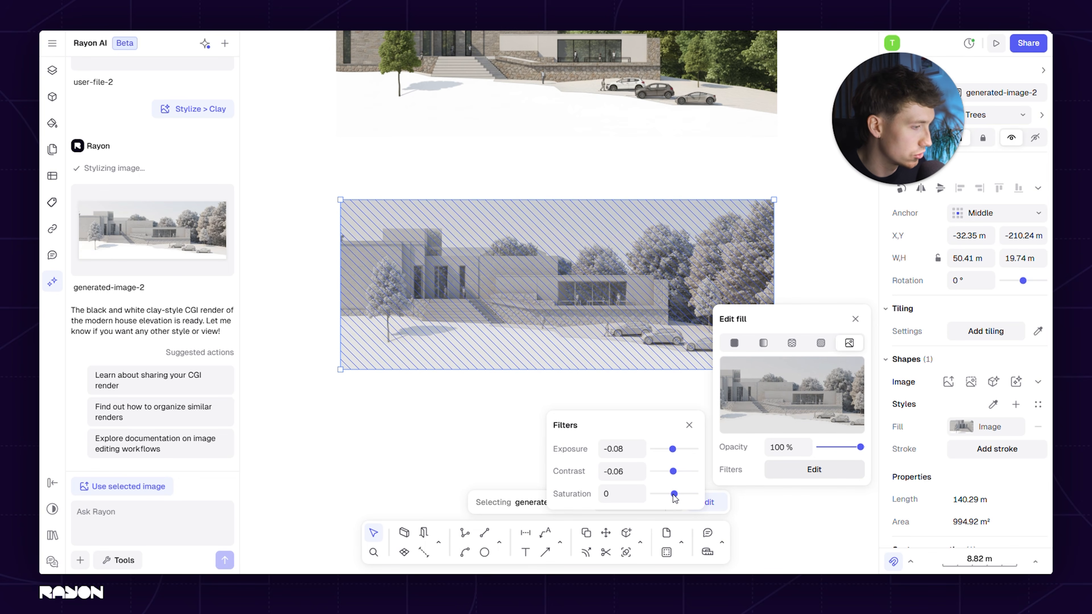
mouse_move(611, 491)
left_mouse_down()
mouse_move(689, 496)
mouse_move(628, 492)
left_mouse_up()
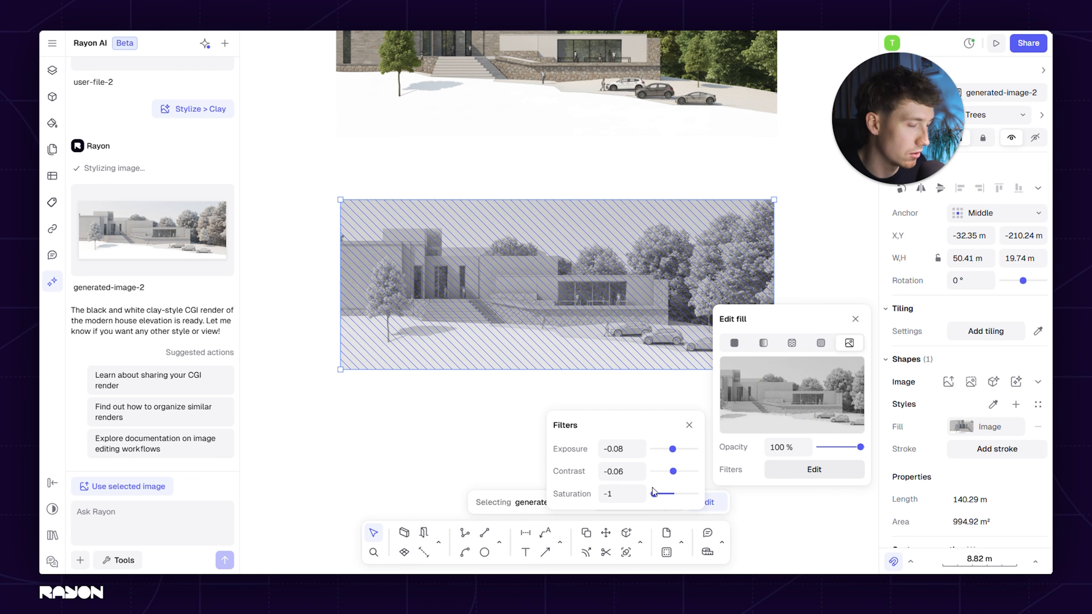
Reset the clay render's contrast and exposure filters to 0 and deselect the image
left_click(624, 471)
type("0")
left_click(628, 451)
left_click_drag(672, 450, 674, 450)
left_click(627, 450)
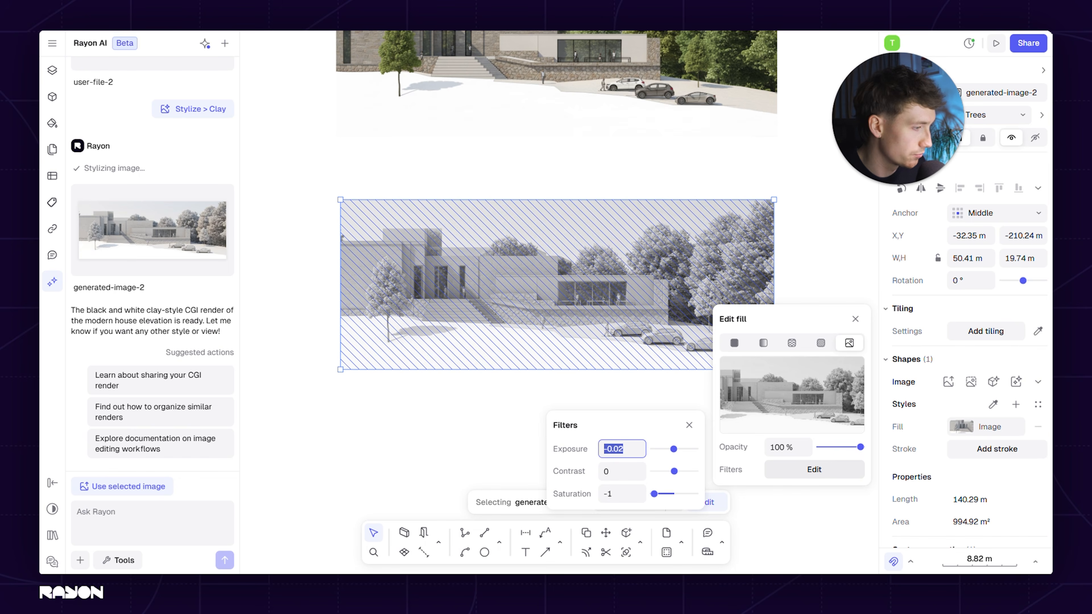
type("0")
key("Return")
left_click(442, 433)
Examine the desaturated clay render closely on the canvas and look back through the generated images in the chat
middle_click_drag(531, 423, 504, 441)
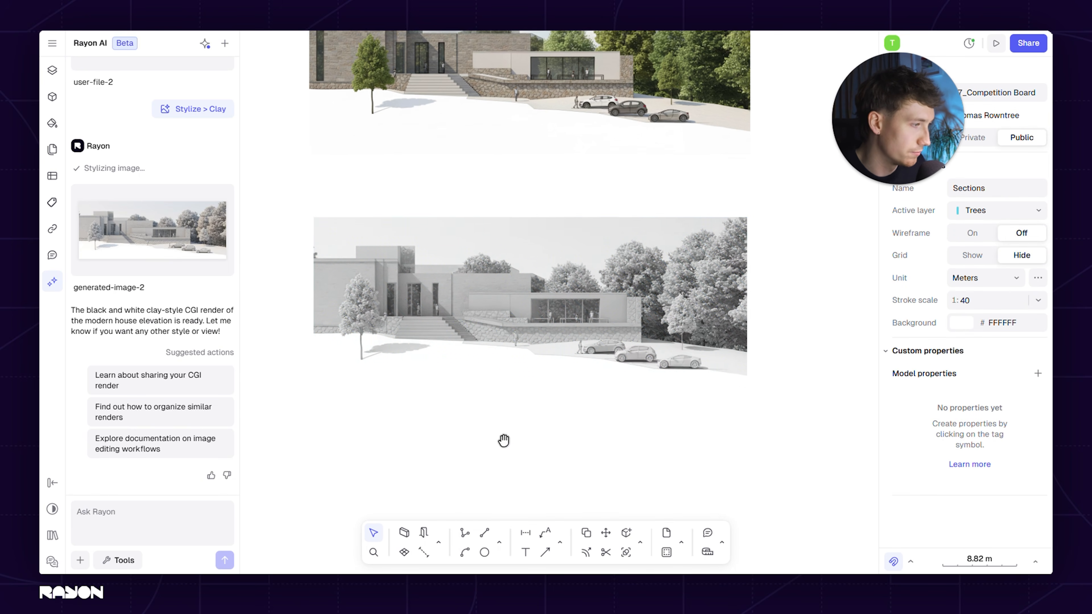
scroll(494, 346, "up", 5)
middle_click_drag(754, 470, 762, 491)
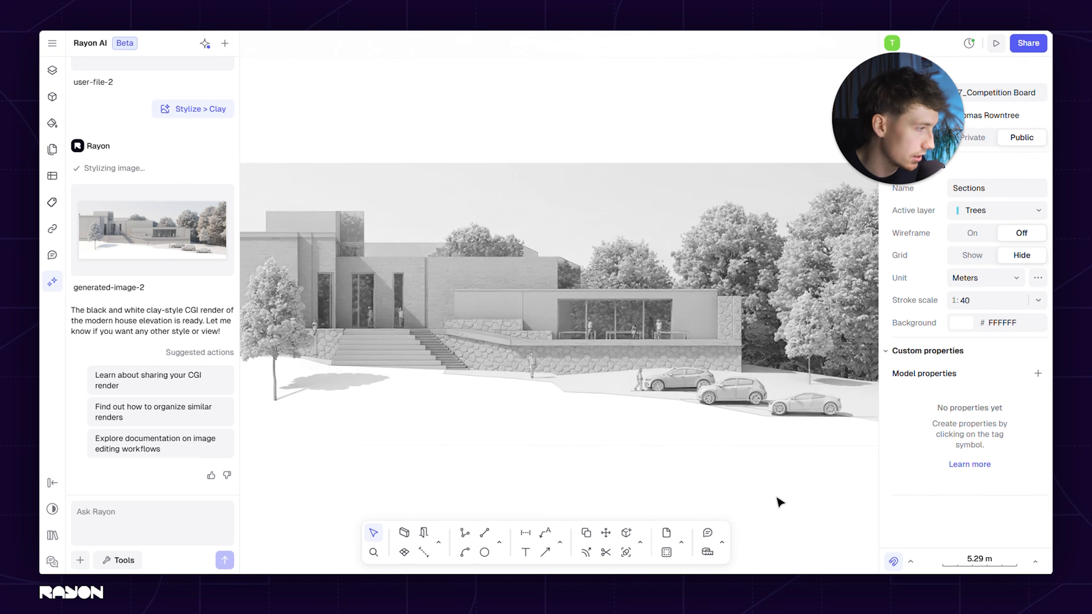
middle_click_drag(513, 488, 545, 479)
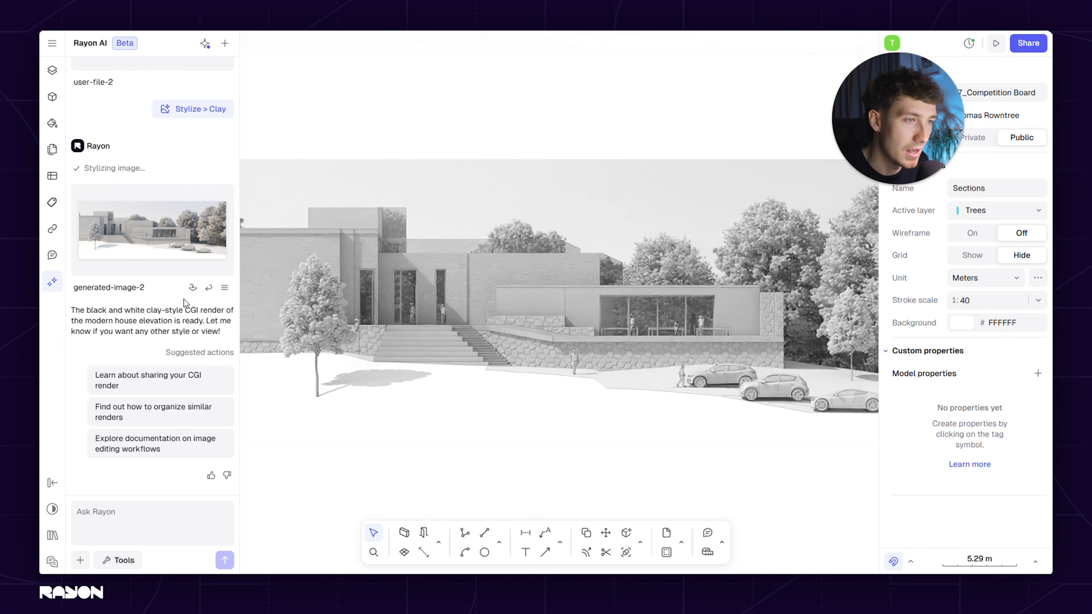
scroll(191, 352, "up", 6)
scroll(192, 352, "up", 3)
scroll(192, 353, "down", 1)
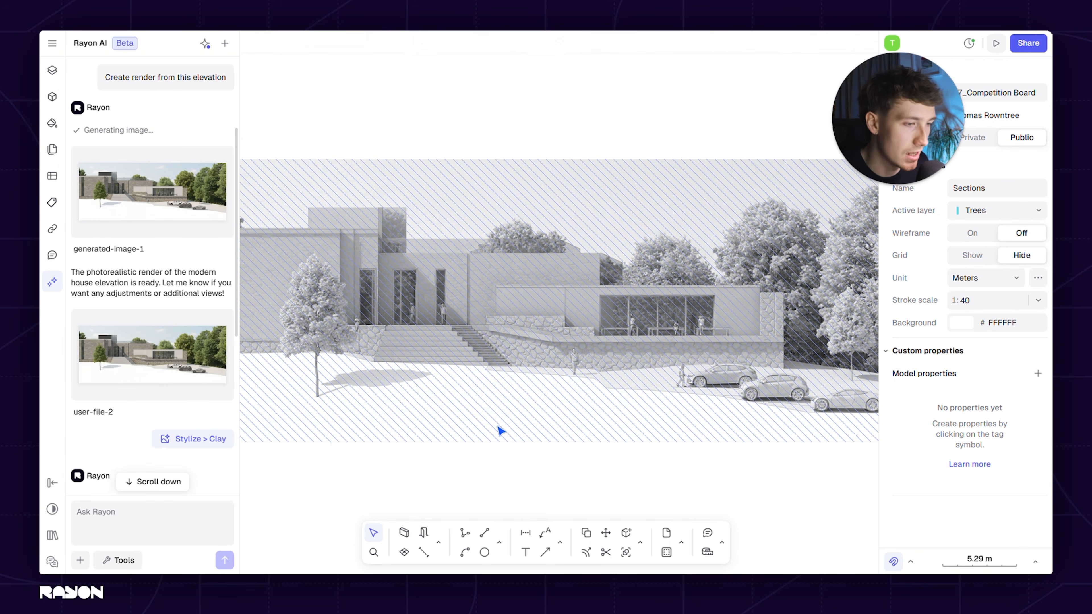
scroll(100, 307, "down", 8)
mouse_move(491, 458)
middle_mouse_down()
mouse_move(512, 440)
mouse_move(492, 449)
middle_mouse_up()
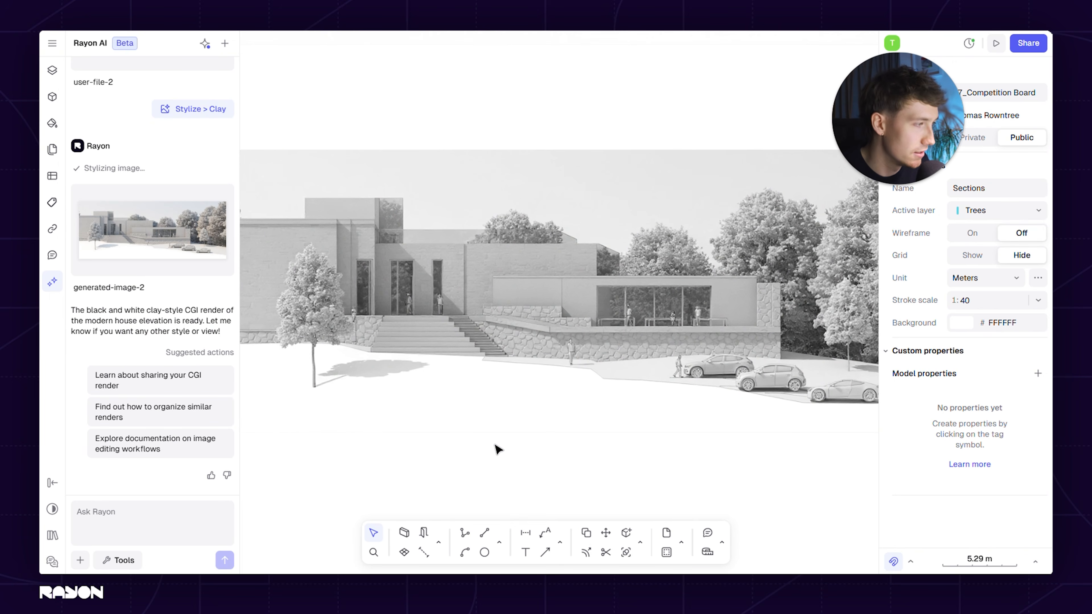
scroll(500, 450, "down", 3)
middle_click_drag(509, 459, 498, 424)
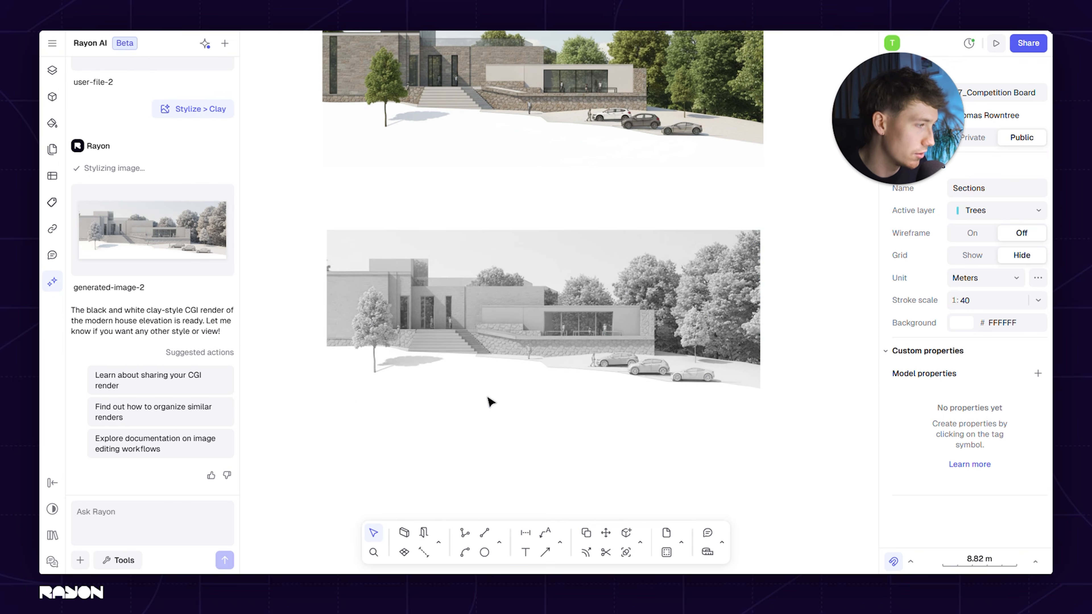
scroll(488, 398, "up", 3)
middle_click_drag(602, 460, 595, 472)
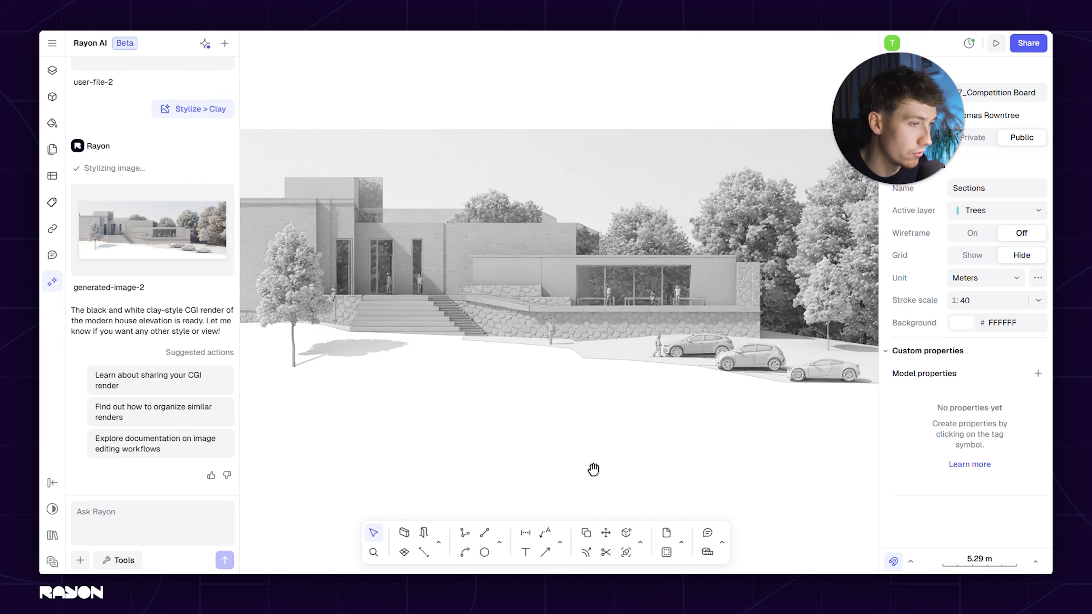
scroll(602, 357, "up", 3)
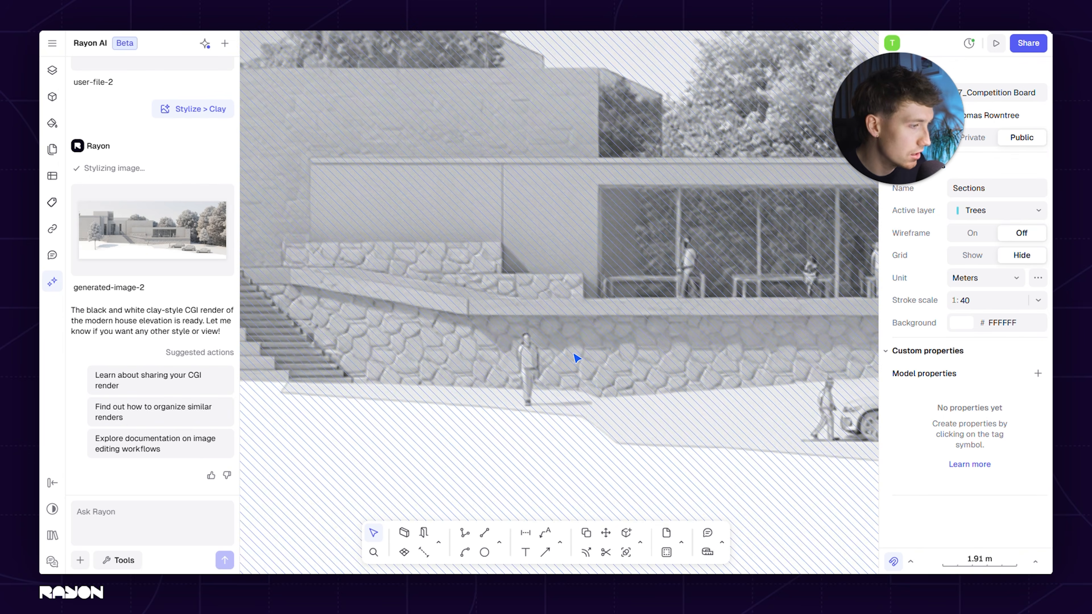
scroll(592, 392, "down", 3)
middle_click_drag(618, 400, 596, 374)
scroll(612, 432, "down", 3)
middle_click_drag(628, 461, 654, 415)
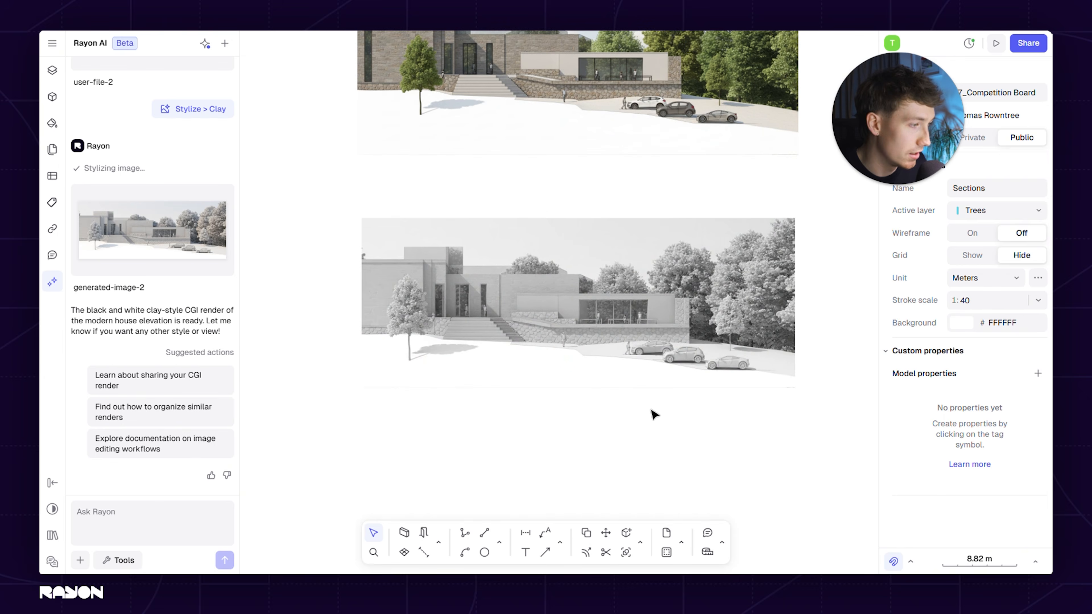
scroll(740, 426, "up", 3)
middle_click_drag(738, 427, 706, 445)
scroll(574, 435, "down", 5)
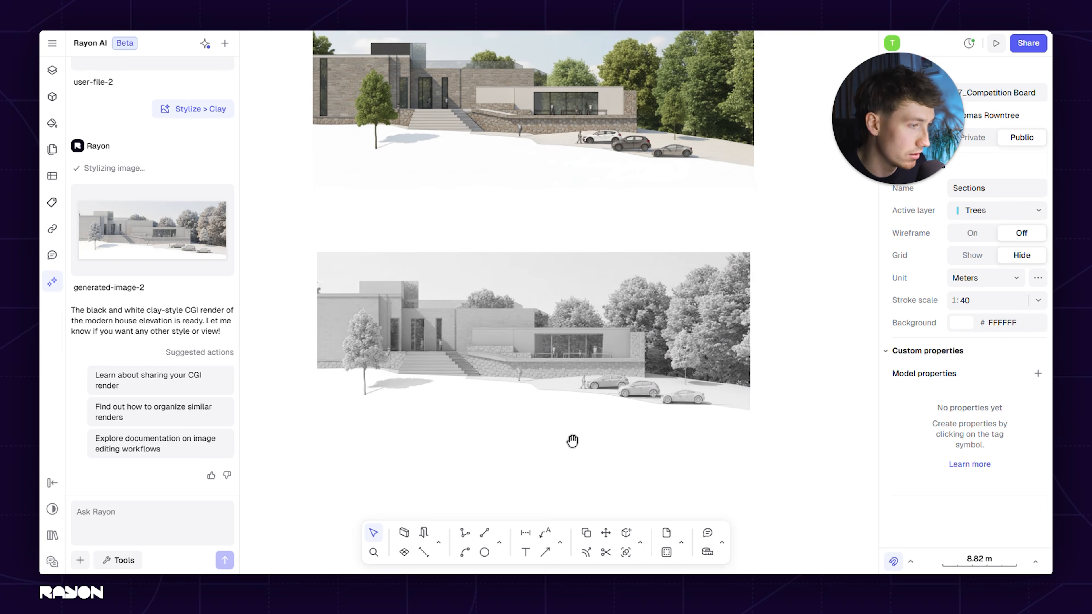
Generate a tracing of the clay render, using the selected image as the AI input, and preview the line drawing
left_click(124, 561)
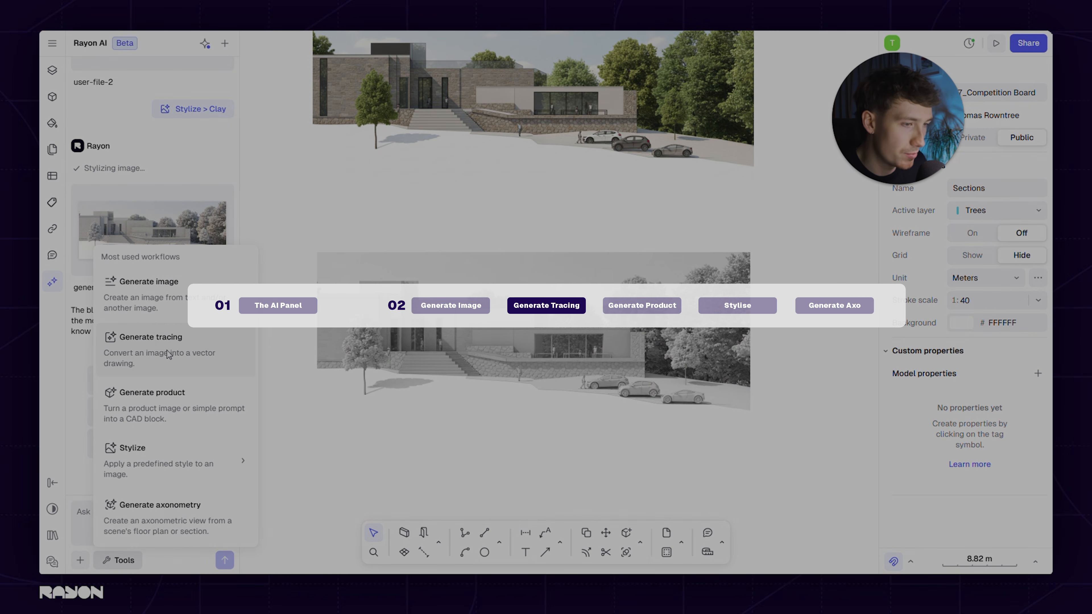
left_click(465, 453)
left_click(440, 307)
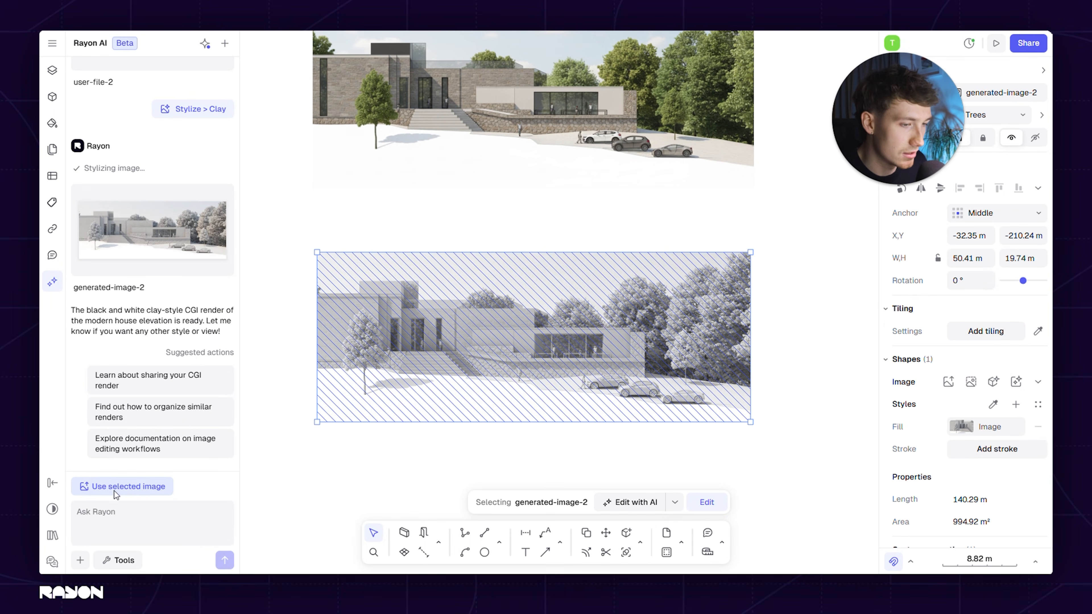
left_click(133, 486)
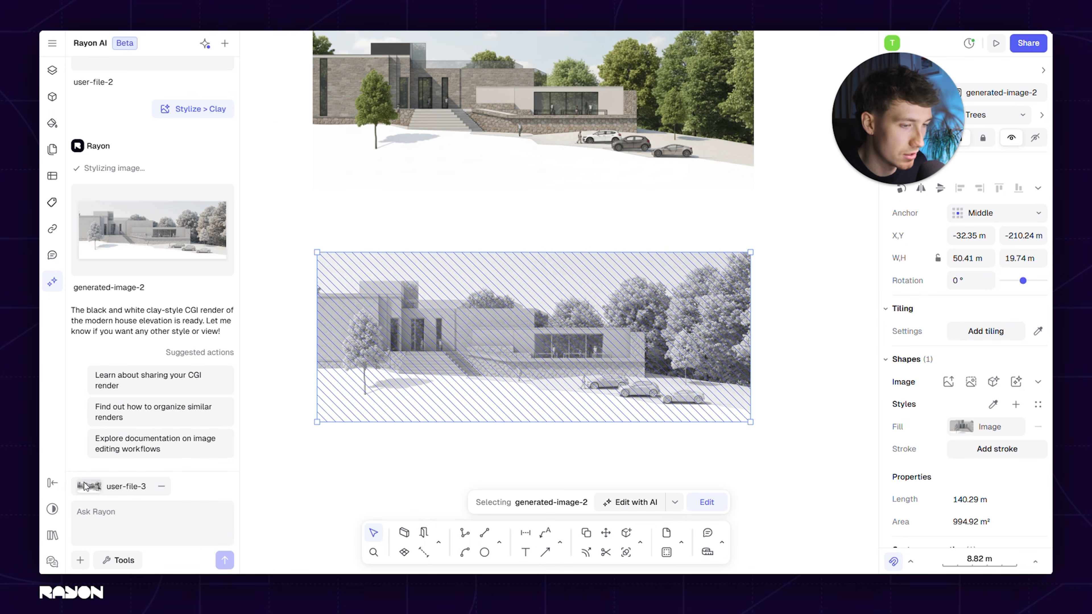
left_click(122, 565)
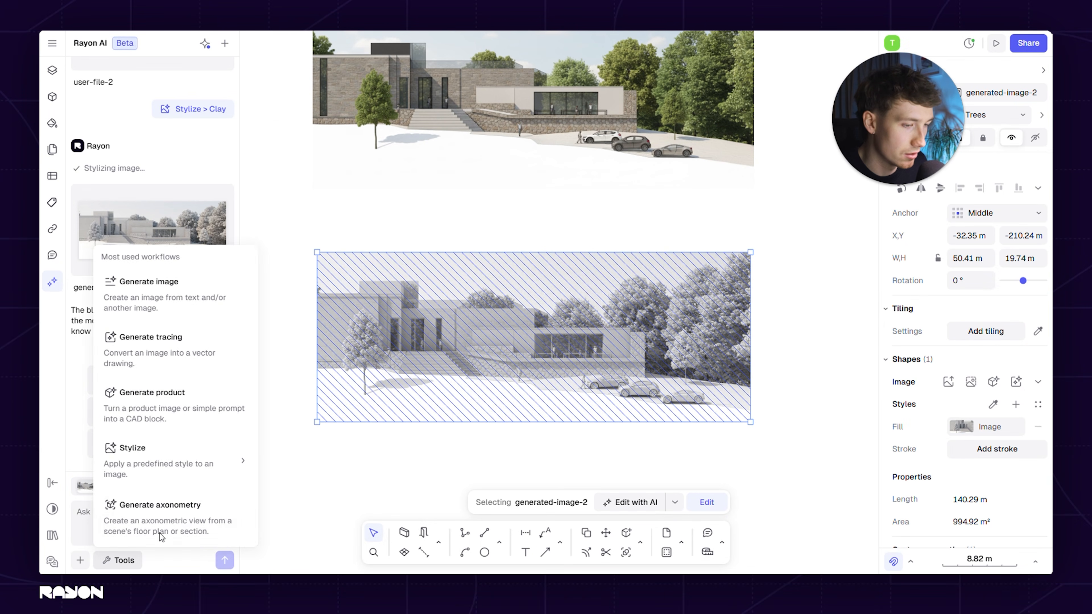
left_click(173, 361)
left_click(225, 559)
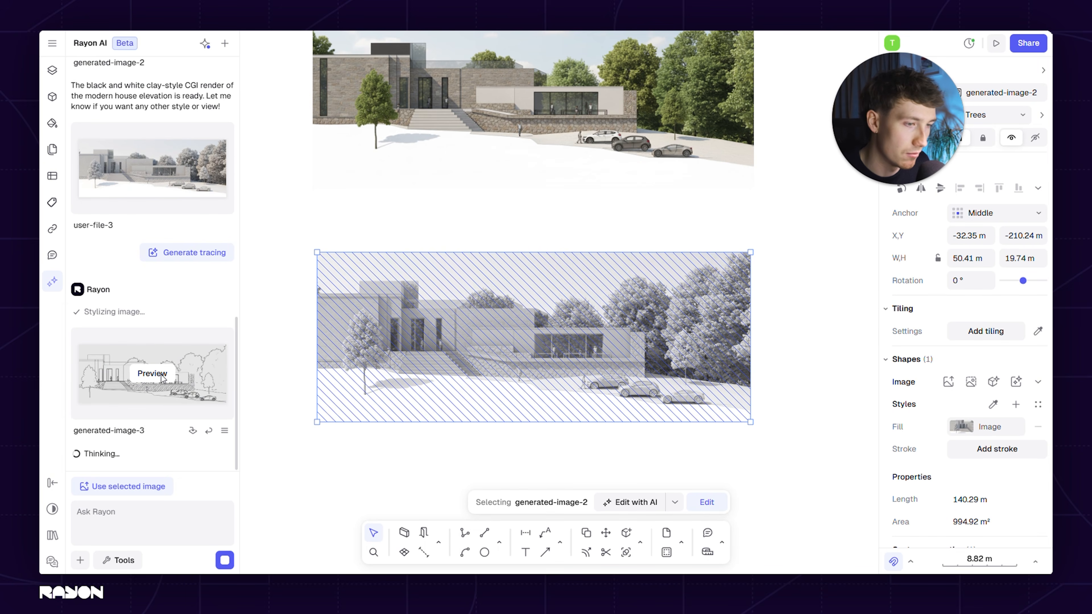
left_click(161, 376)
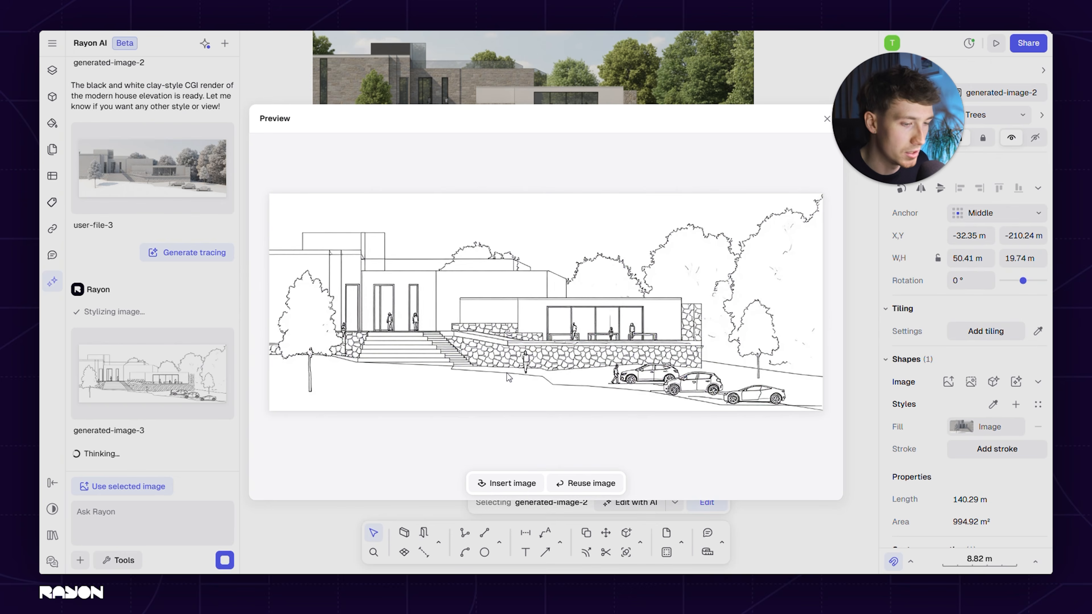
key("Escape")
Paste the copied building photo beneath the clay render and size it to about 53 × 30 m
right_click(474, 434)
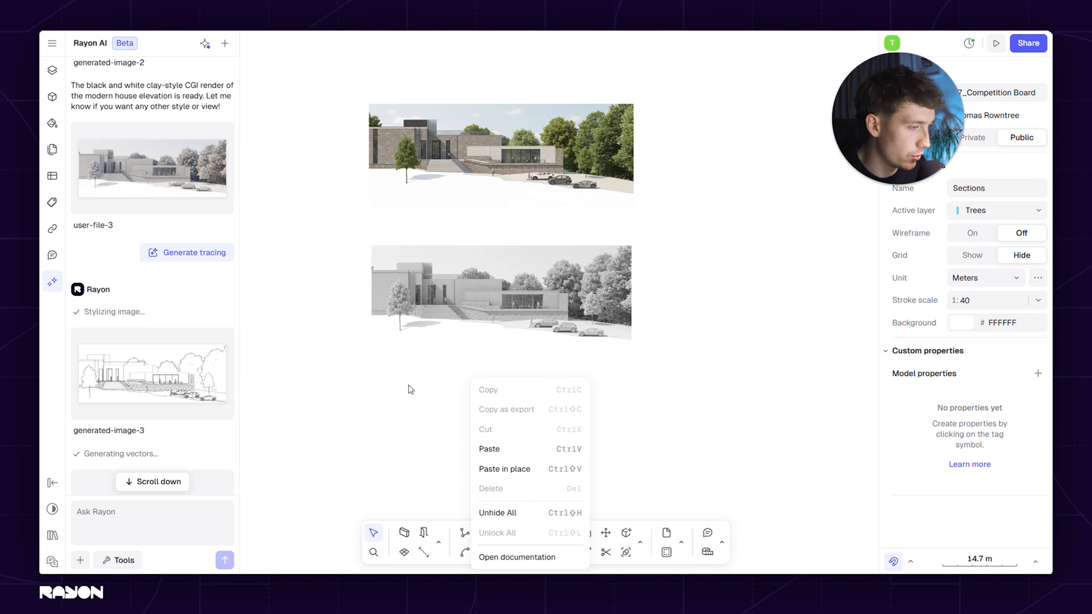
left_click(501, 450)
left_click_drag(617, 344, 561, 461)
middle_click_drag(539, 379, 543, 286)
scroll(517, 304, "up", 3)
middle_click_drag(562, 373, 590, 325)
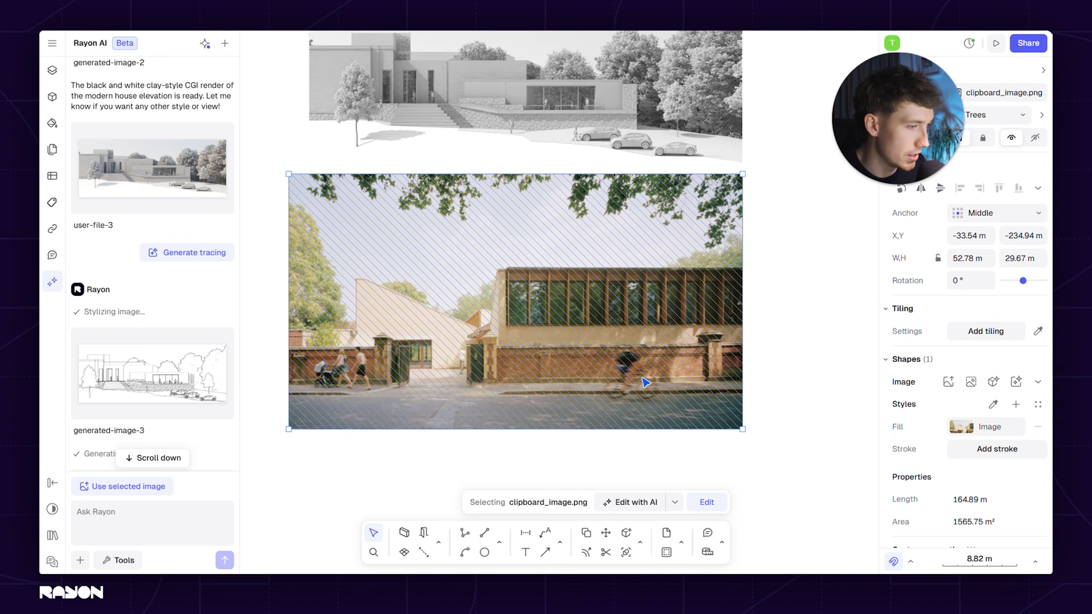
Generate a tracing of the pasted building photo, using the selected image as the AI input, and preview the line drawing
left_click(380, 463)
left_click(365, 409)
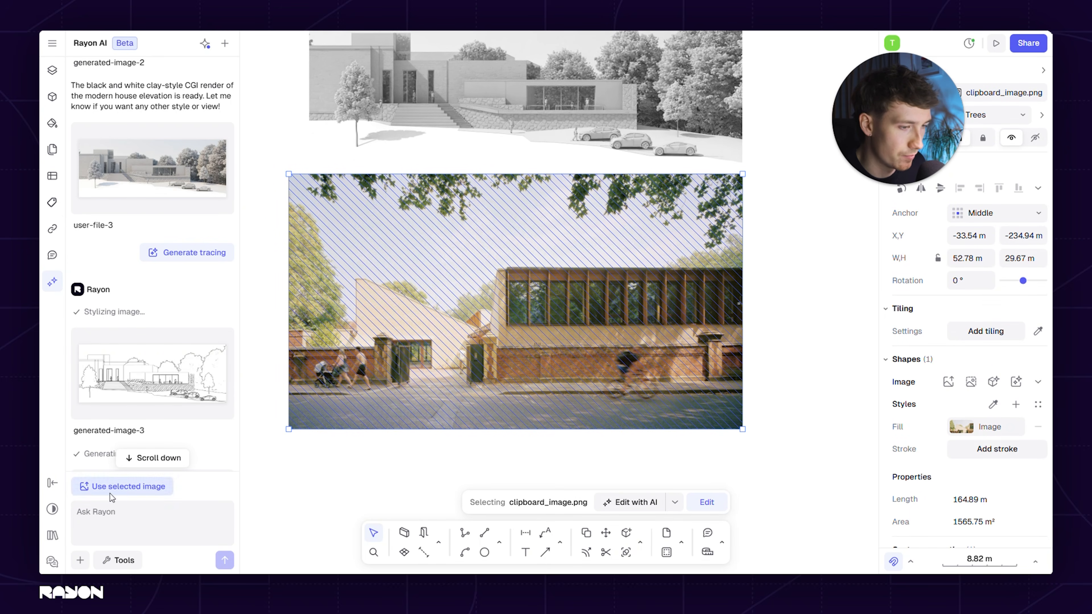
left_click(122, 486)
scroll(125, 356, "down", 5)
left_click(123, 560)
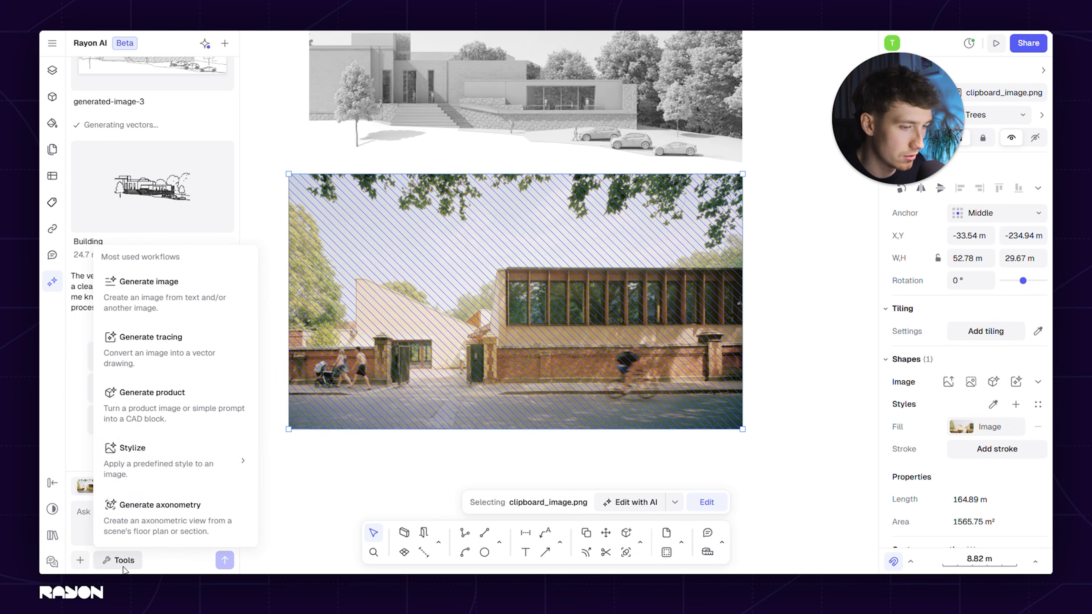
left_click(179, 347)
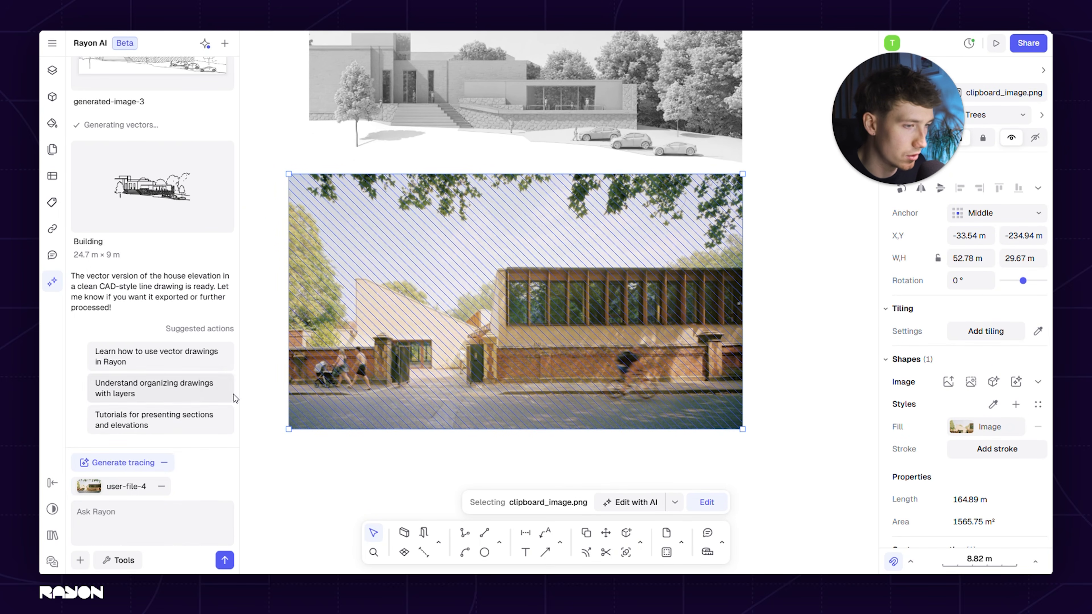
left_click(226, 560)
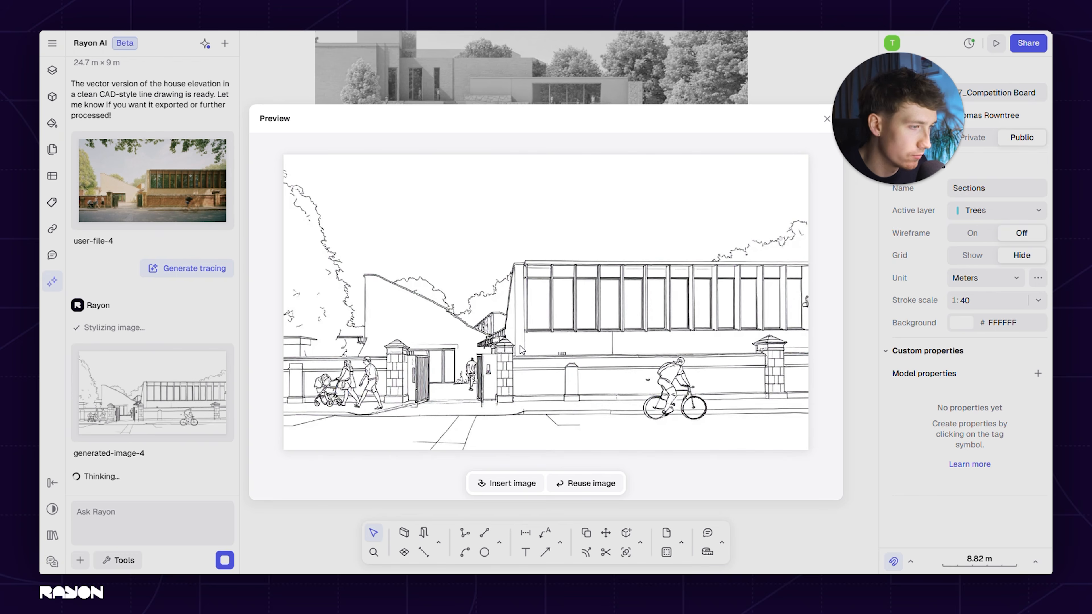
key("Escape")
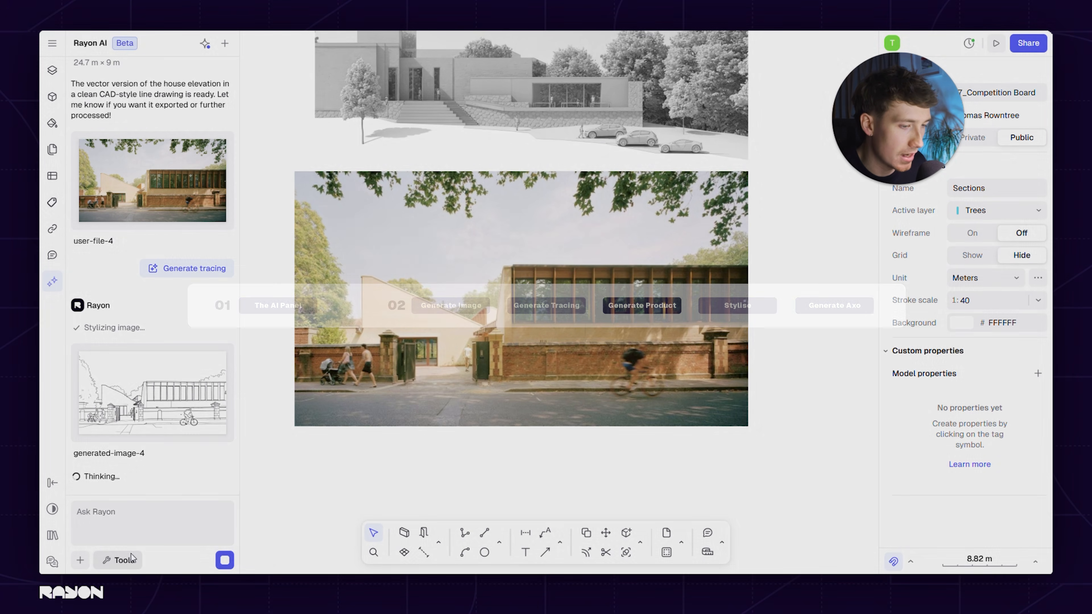
left_click(132, 559)
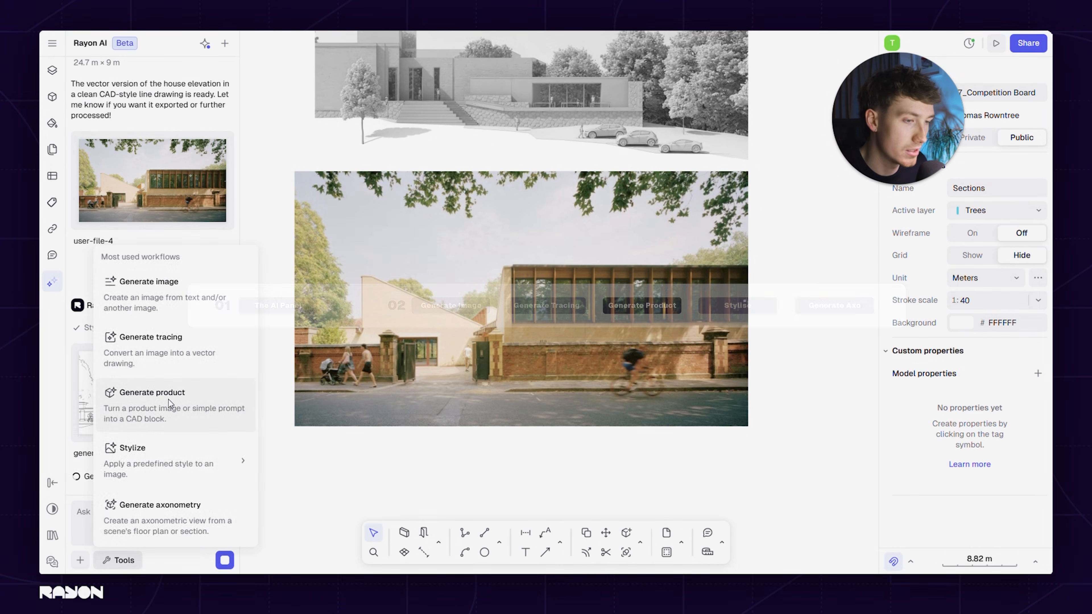
left_click(168, 400)
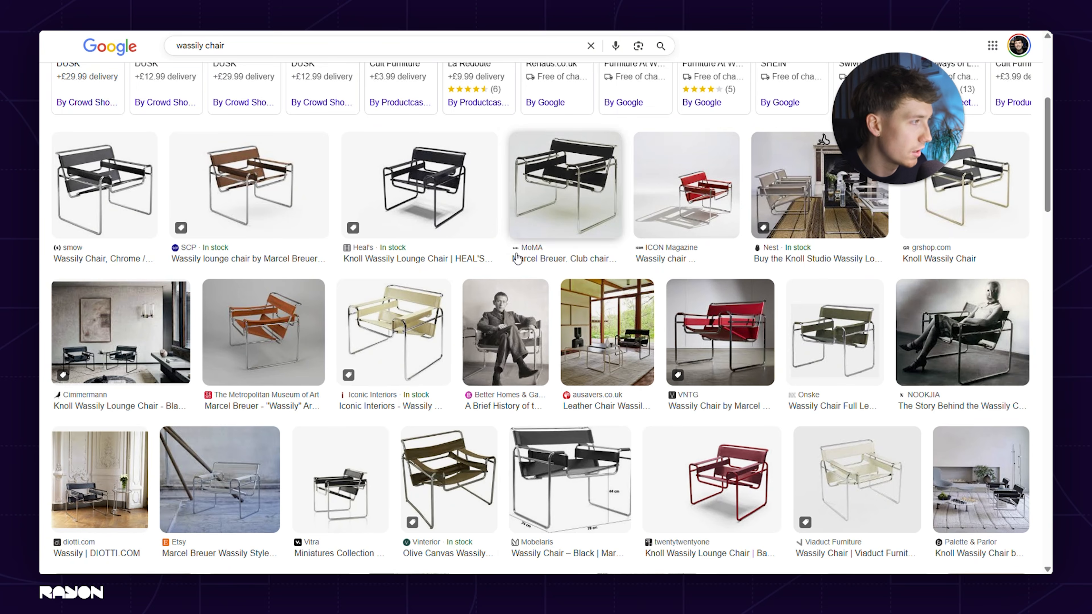
In the Google image results for "wassily chair", open the black chair image from smow and copy it
scroll(445, 367, "down", 2)
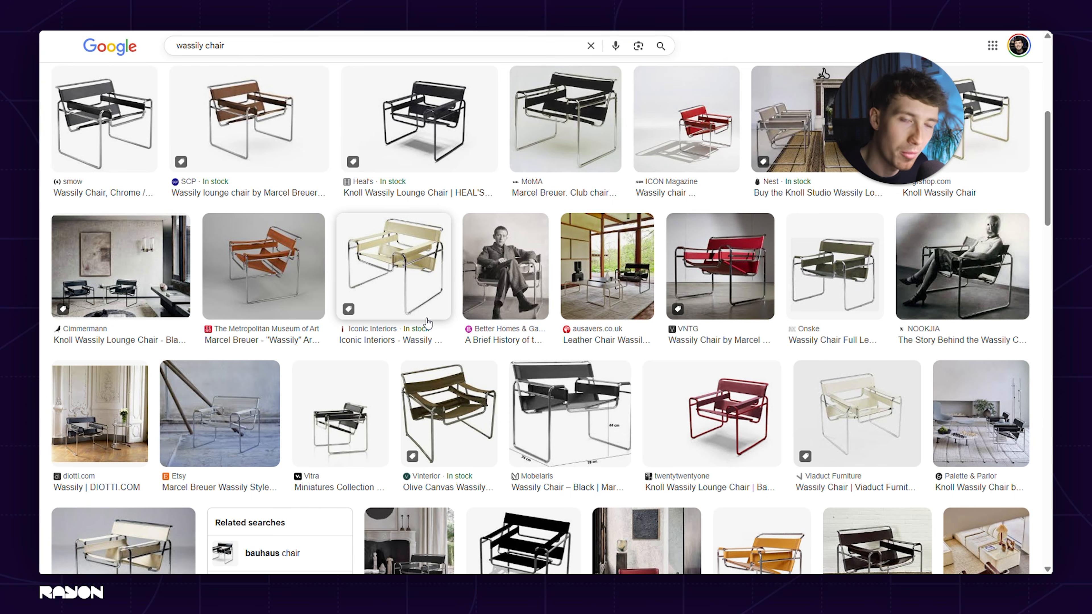
scroll(432, 335, "down", 1)
scroll(448, 316, "up", 2)
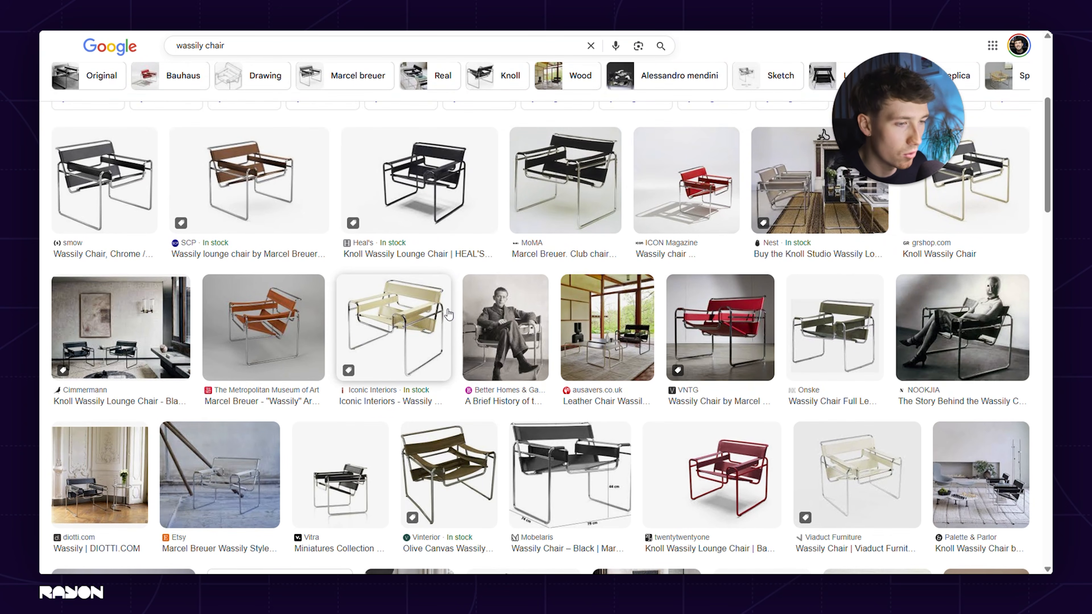
scroll(447, 314, "up", 2)
left_click(136, 250)
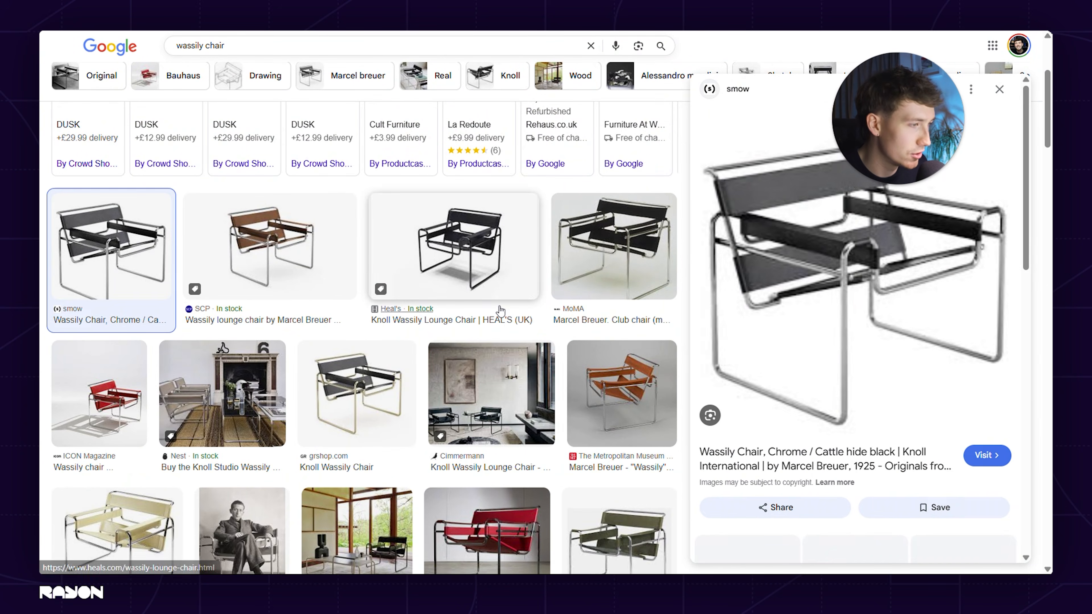
right_click(908, 275)
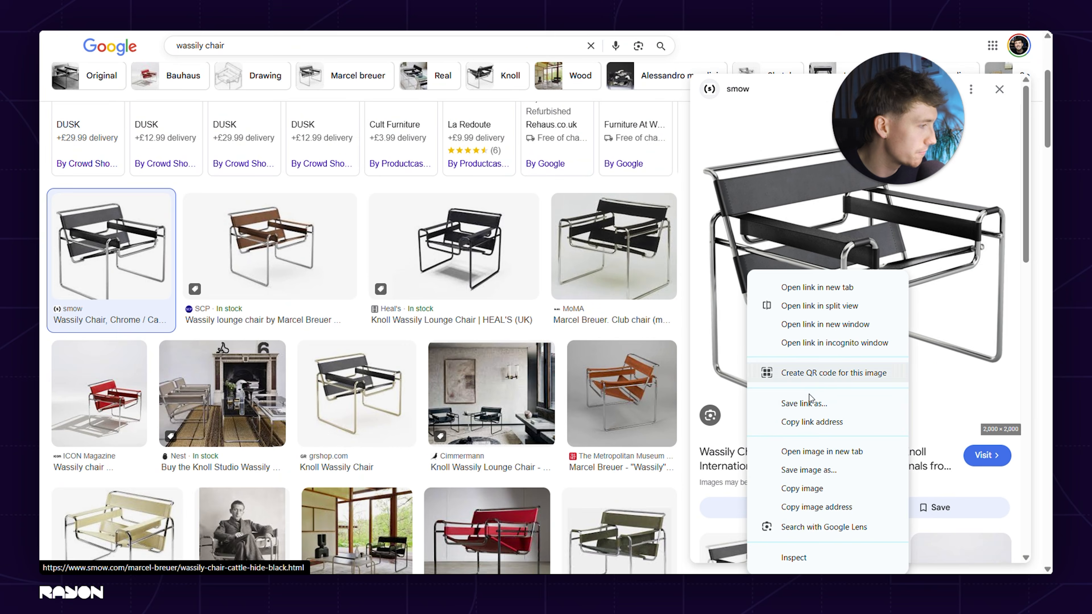
left_click(809, 489)
Switch back to Rayon, paste the copied chair image below the building photo at about 54 × 54 m and select it
left_click(619, 7)
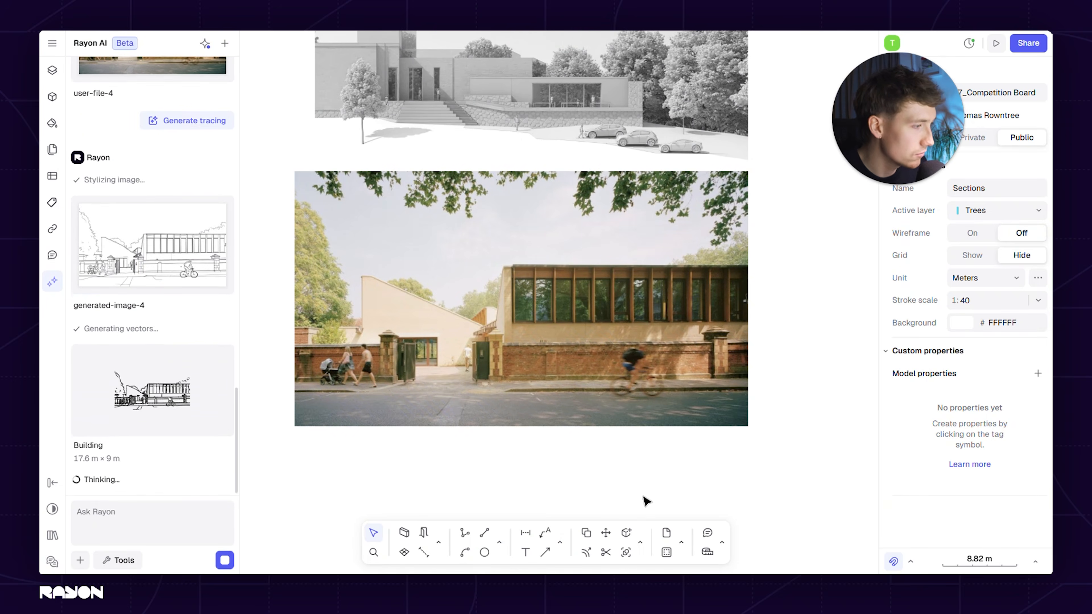
scroll(511, 357, "down", 5)
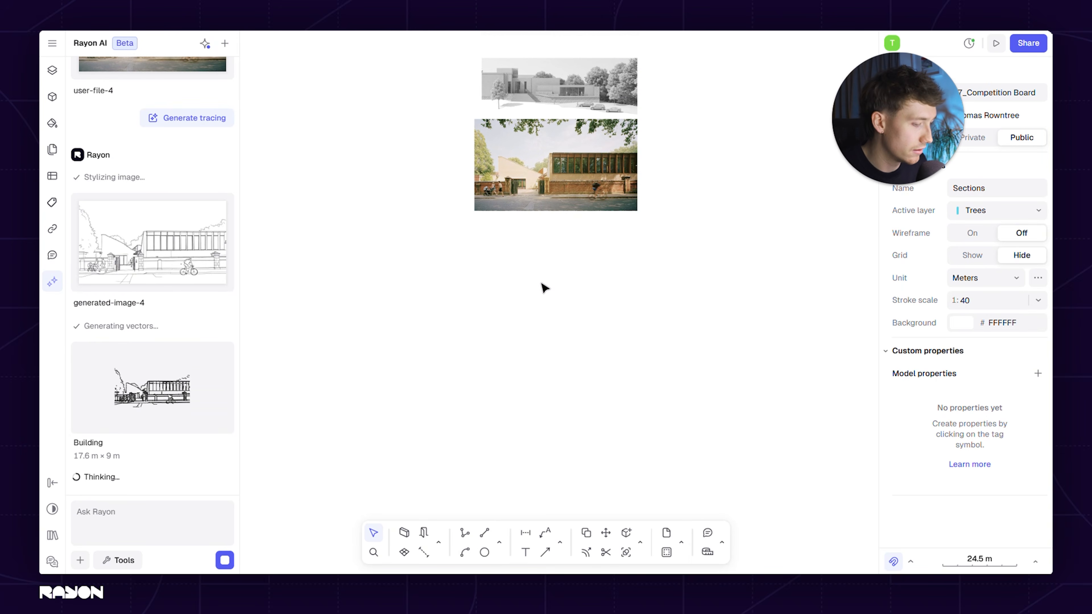
key("ctrl+v")
left_click_drag(576, 300, 635, 264)
left_click(671, 307)
left_click(567, 306)
scroll(606, 304, "up", 3)
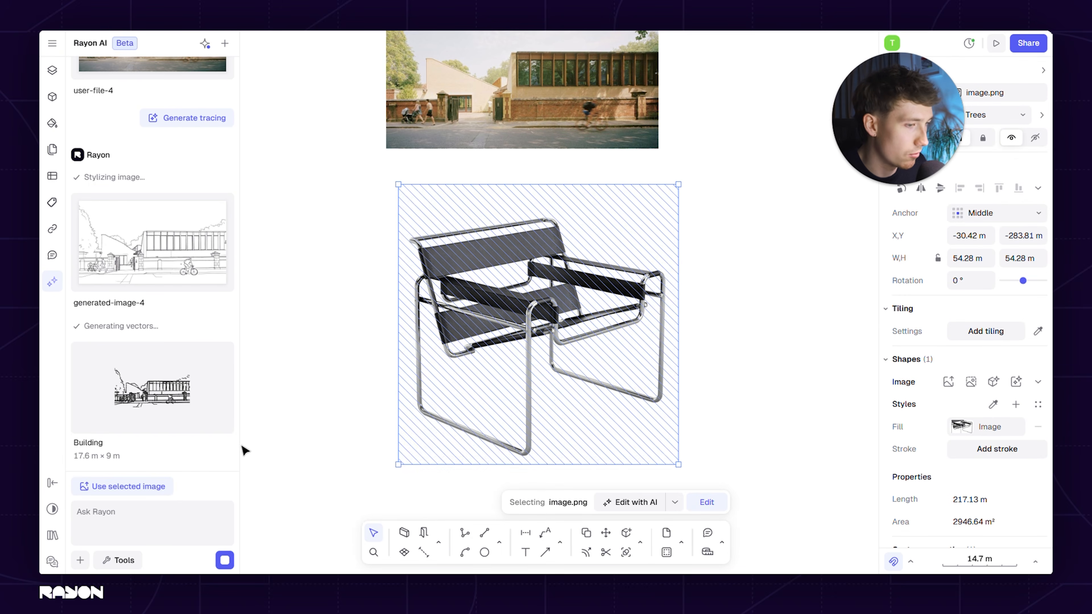
Generate a product CAD block from the Wassily chair photo, using the selected image as the AI input
left_click(127, 486)
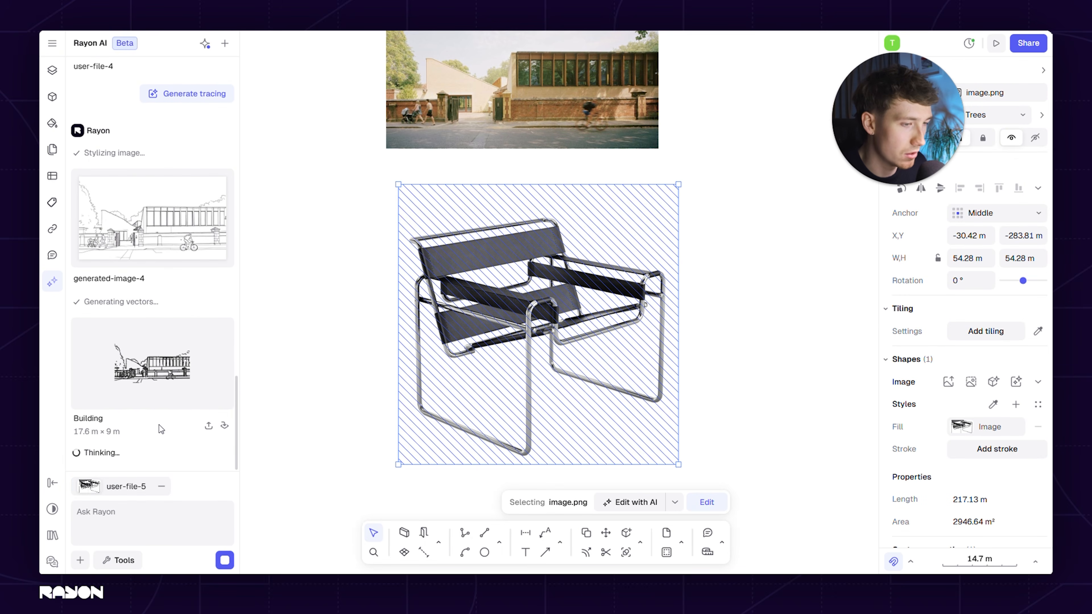
left_click(83, 561)
left_click(128, 528)
left_click(121, 560)
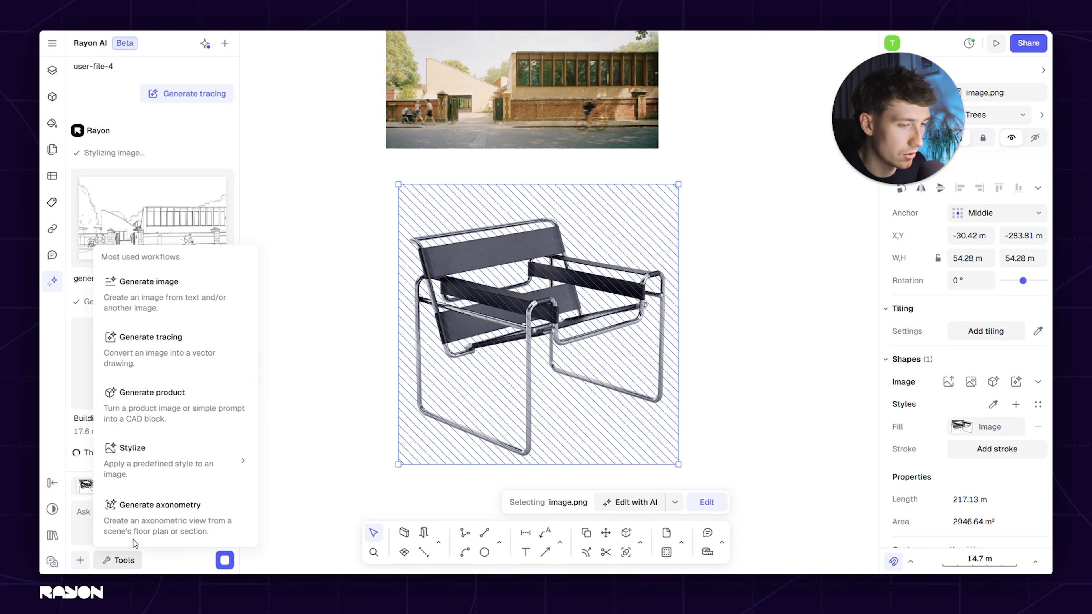
left_click(150, 404)
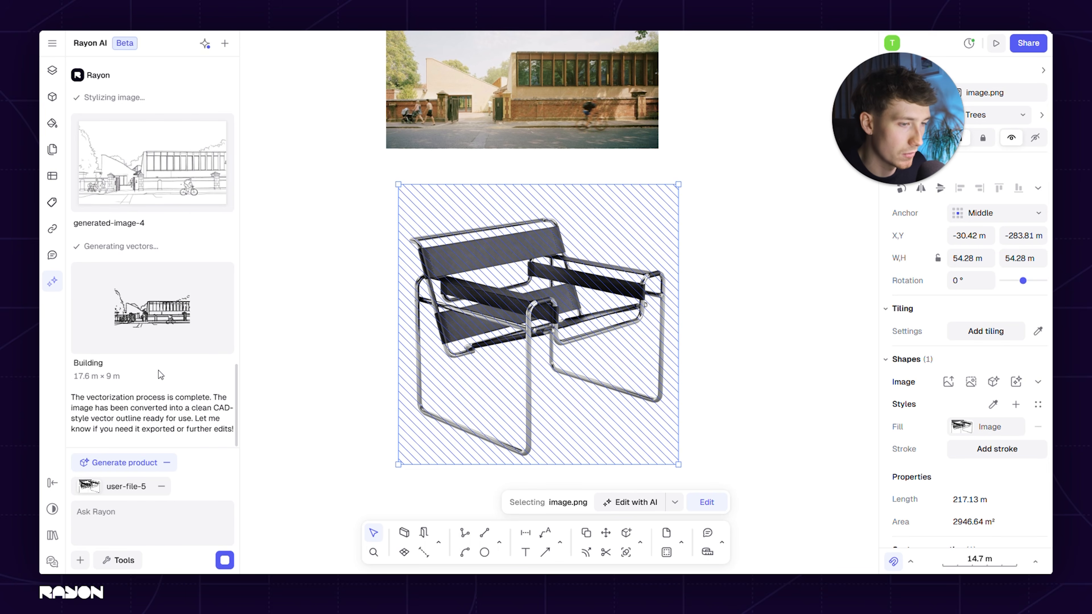
left_click(225, 560)
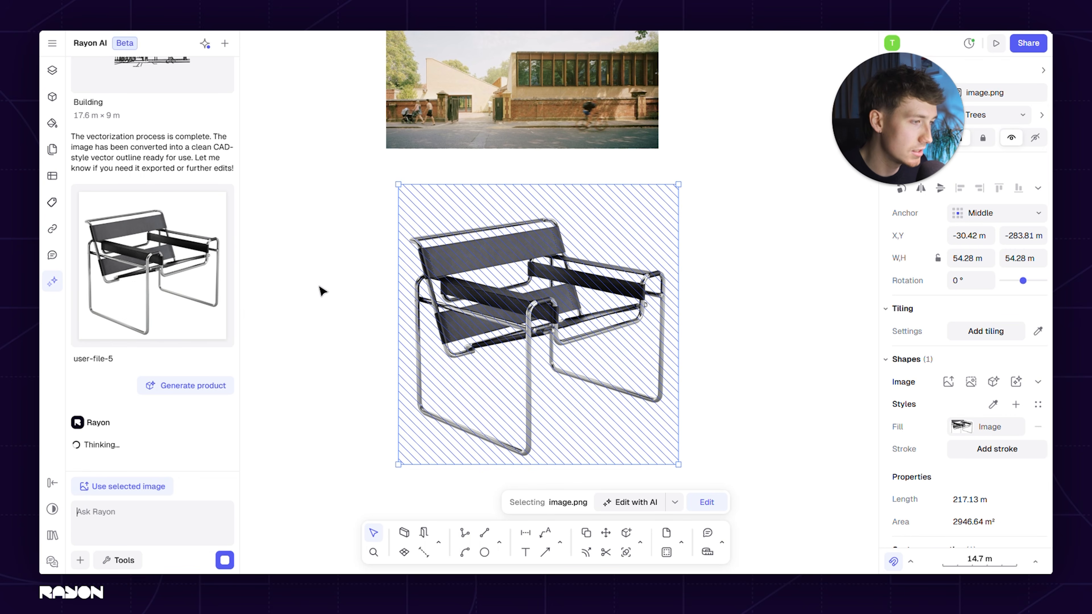
left_click(342, 300)
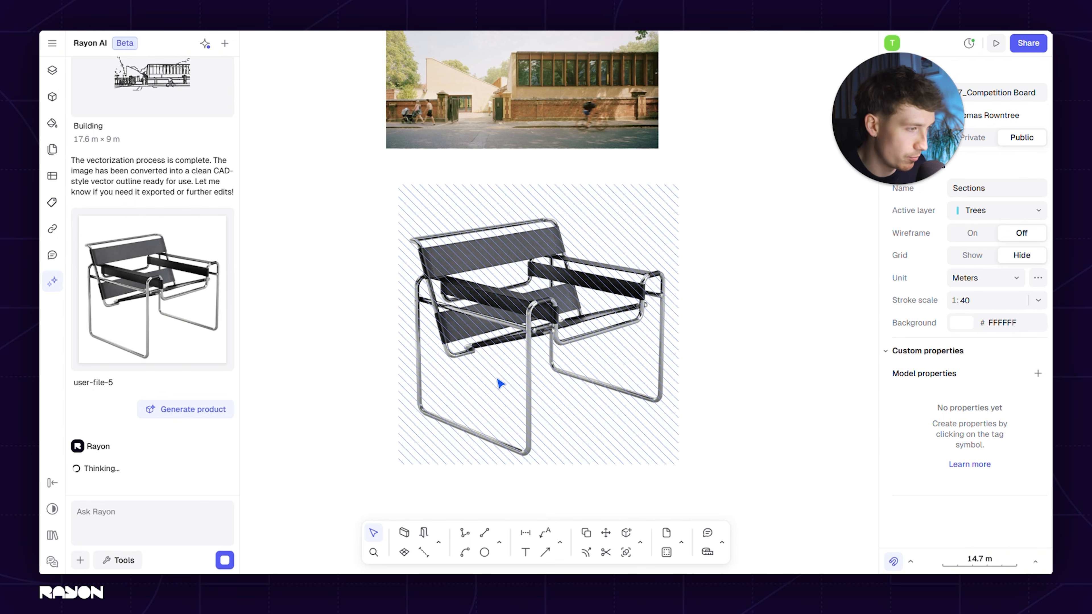
scroll(748, 371, "right", 2)
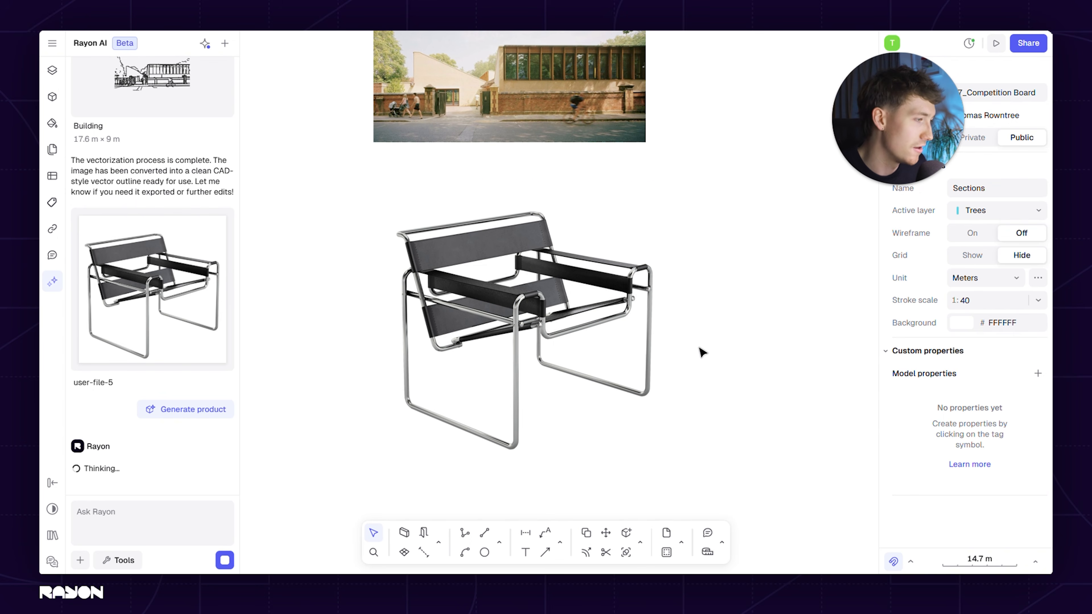
scroll(688, 348, "right", 3)
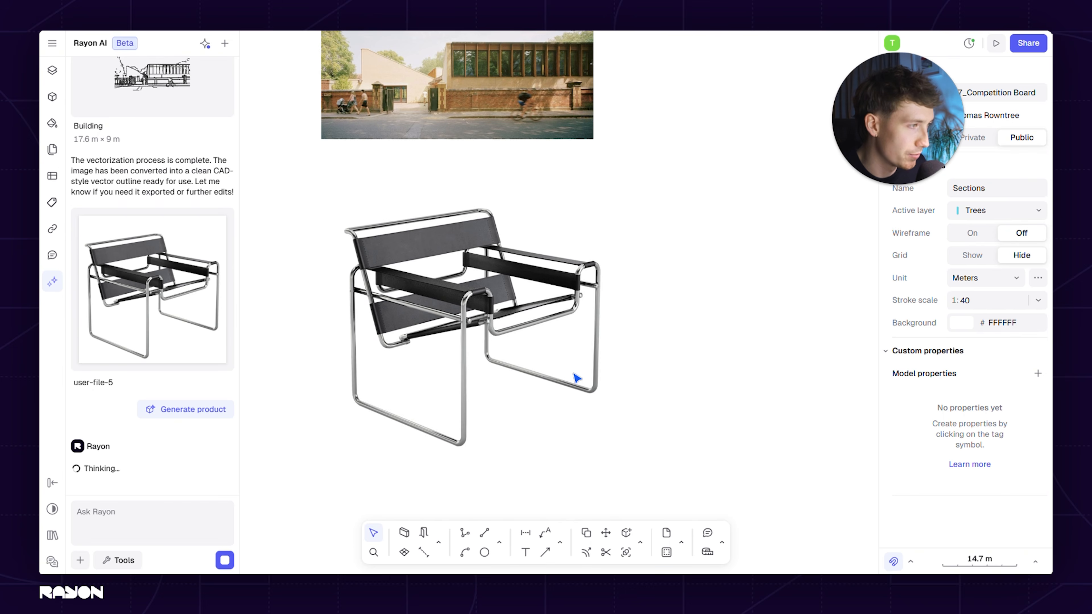
scroll(578, 378, "up", 5, "ctrl")
scroll(529, 354, "down", 5, "ctrl")
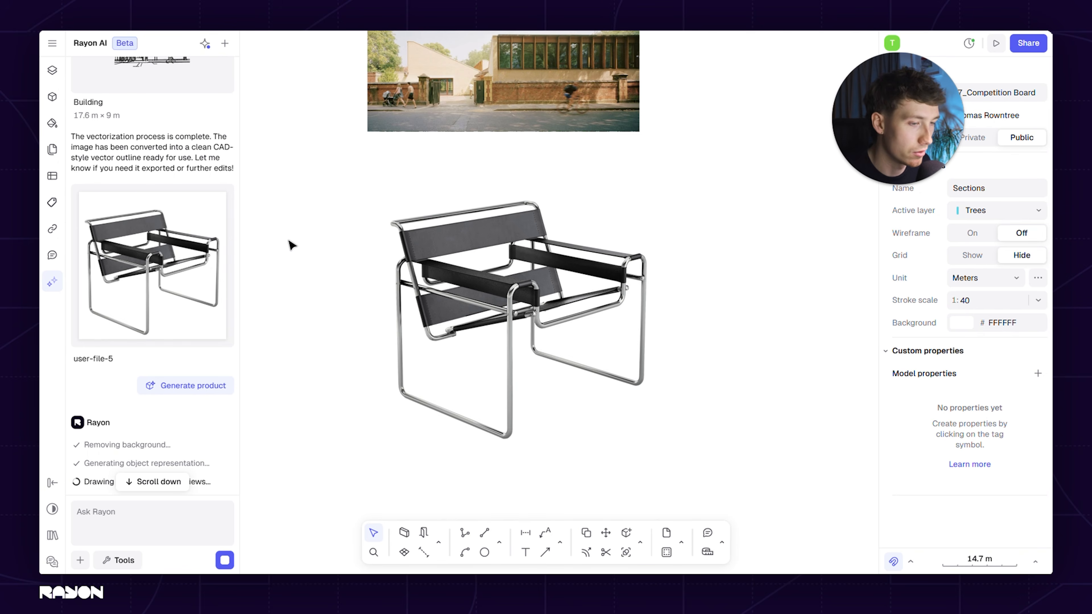
Import the generated Chair block family with its three views and insert the block beside the chair photo
scroll(163, 357, "down", 5)
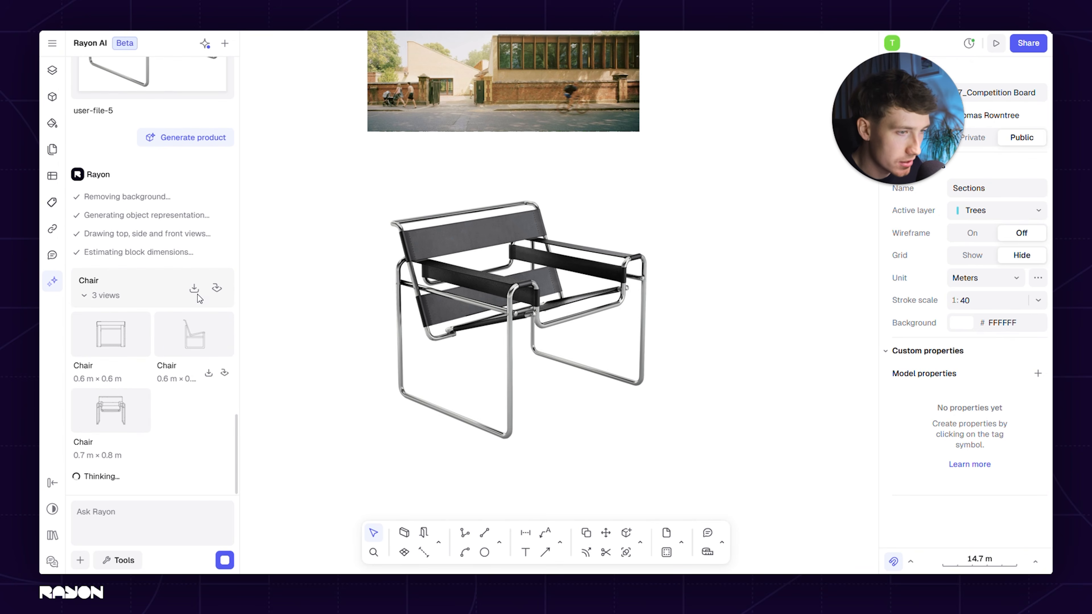
left_click(195, 289)
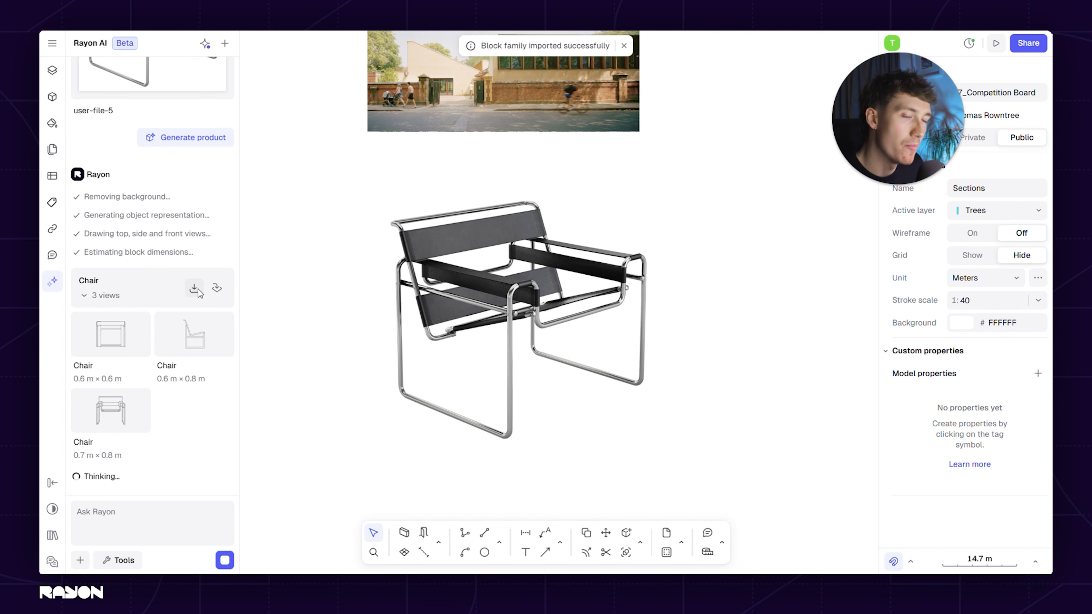
left_click(216, 288)
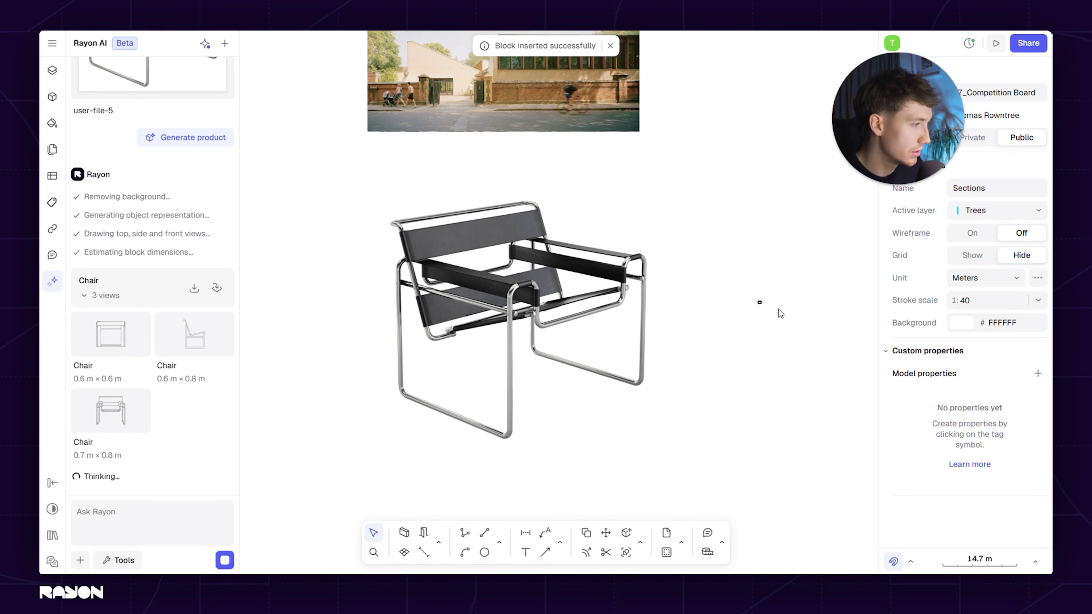
Switch the inserted chair block from its top view to the Side view and then to the Front view
left_click(578, 236)
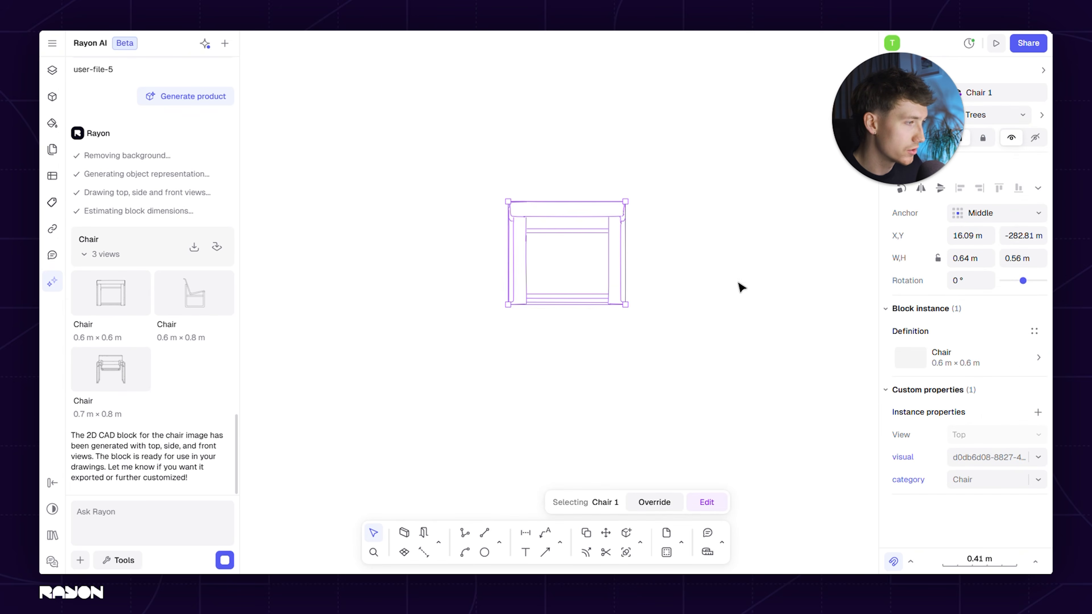
left_click(942, 363)
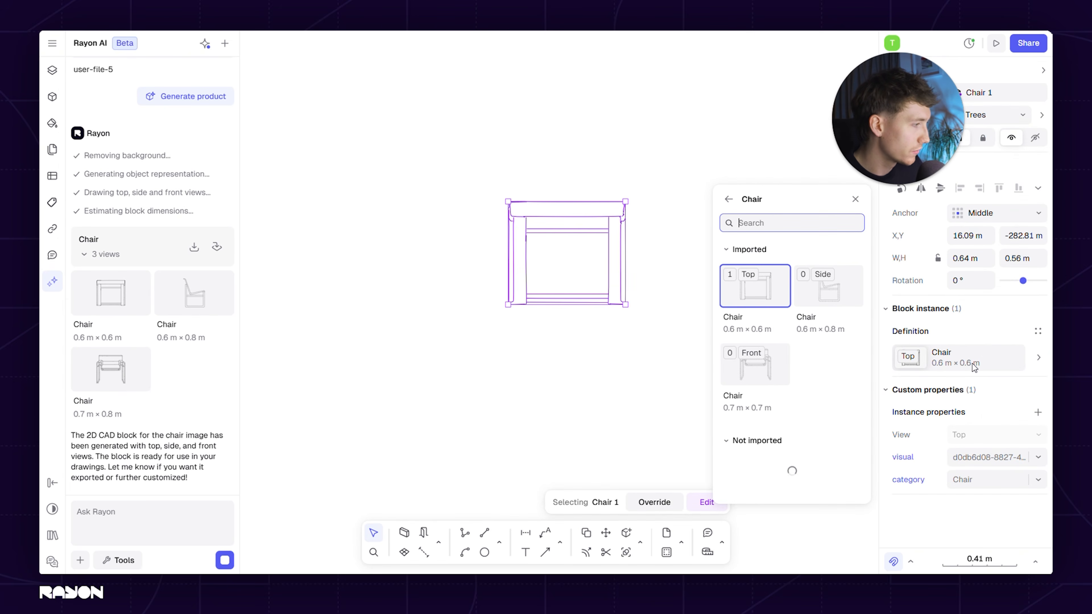
left_click(841, 307)
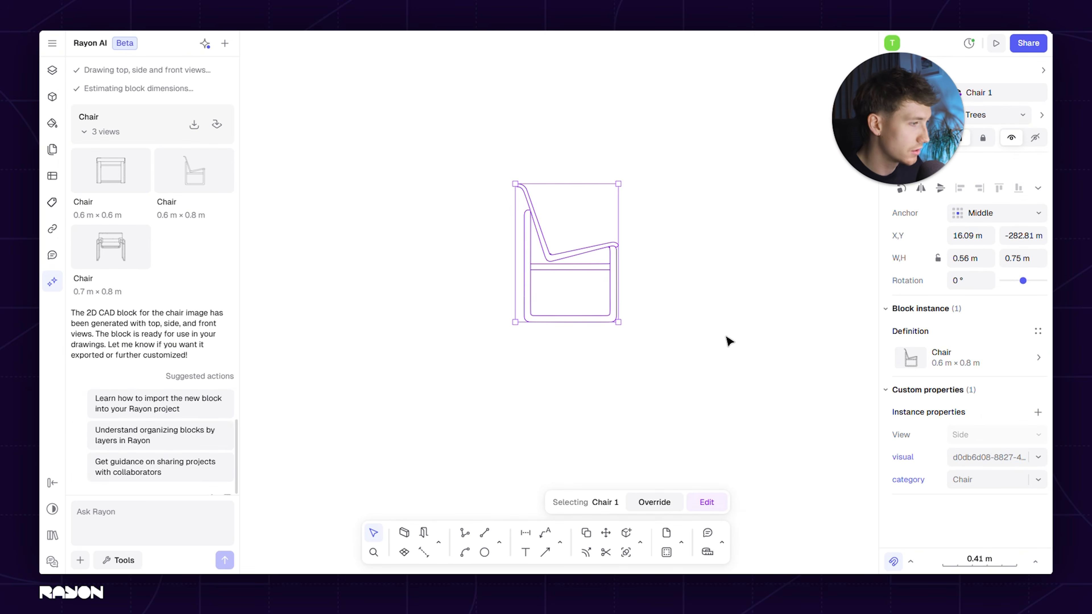
left_click(986, 347)
left_click(782, 378)
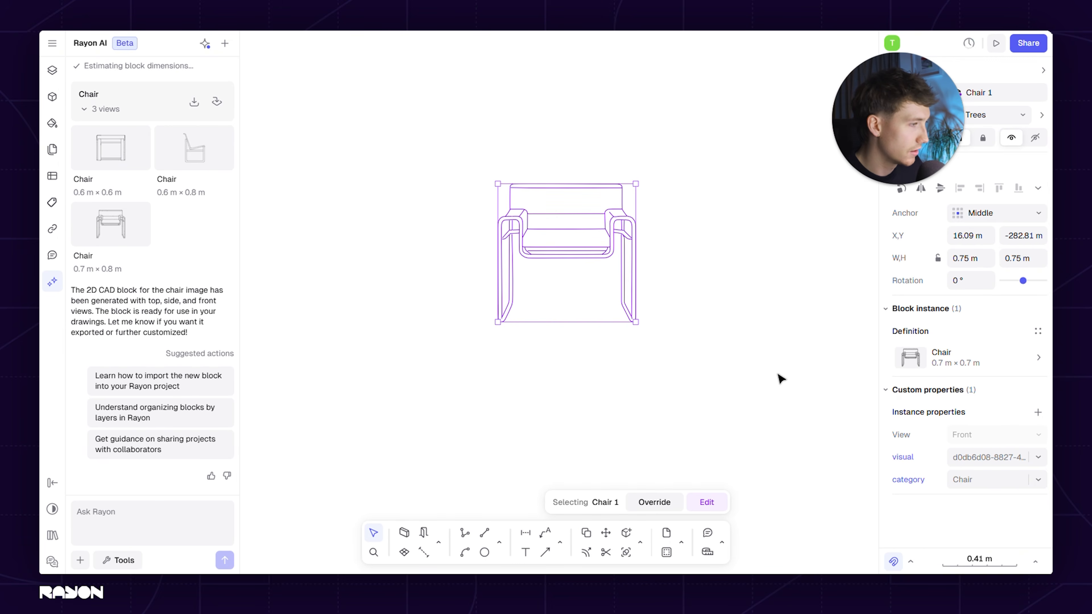
Examine the linework of the front-view chair block up close, then select it and open its block definition
left_click(699, 365)
scroll(699, 361, "down", 5)
middle_click_drag(562, 359, 600, 349)
scroll(719, 330, "up", 5)
scroll(555, 326, "down", 8)
middle_click_drag(502, 317, 457, 302)
scroll(473, 301, "up", 3)
scroll(439, 316, "up", 5)
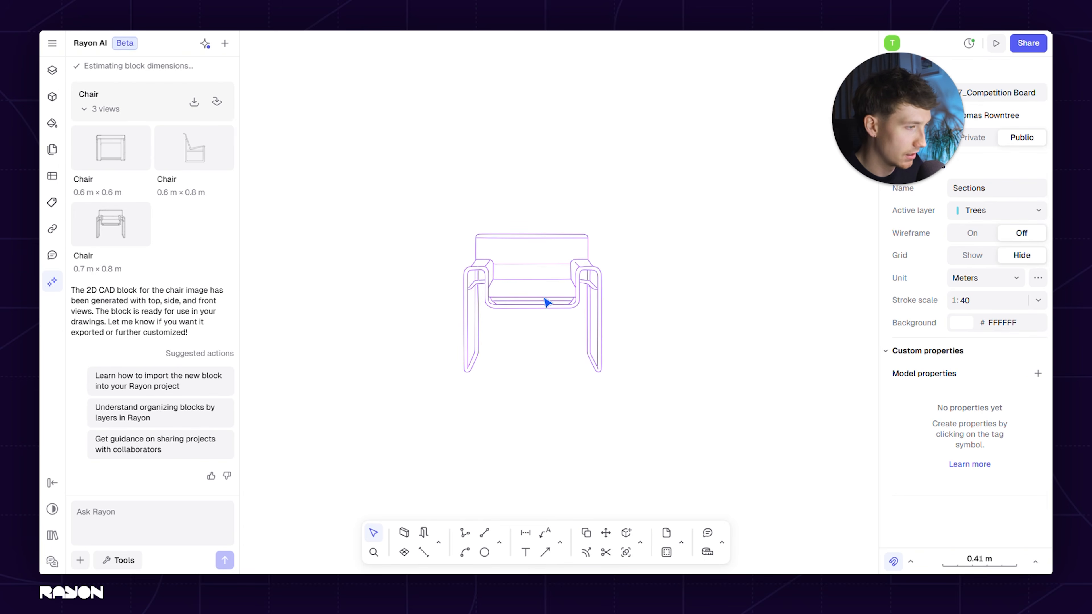
left_click(571, 303)
left_click(911, 357)
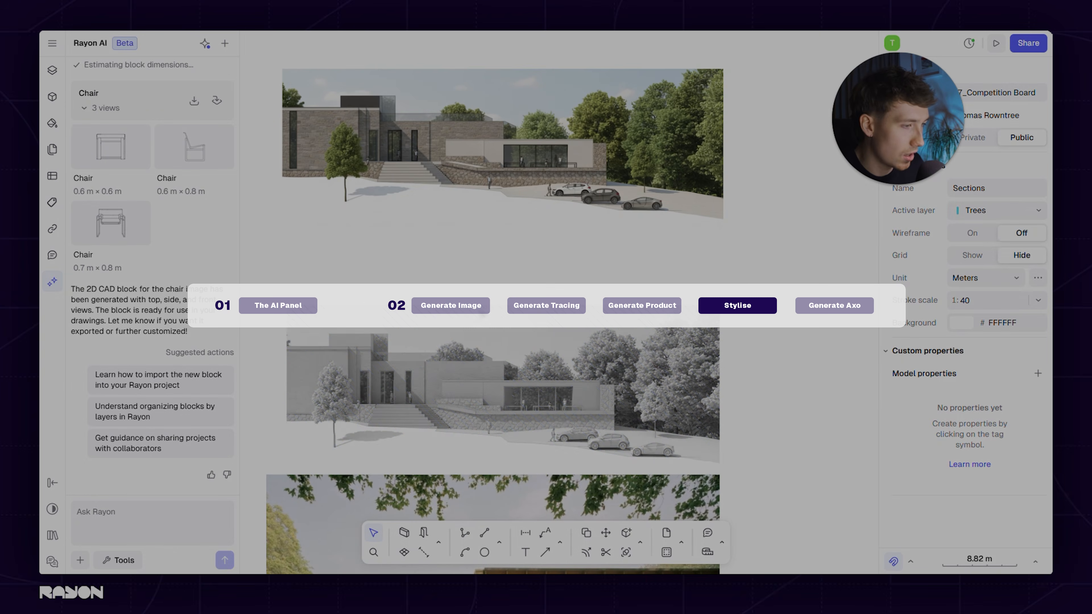
Move the clay render directly beneath the color render and enlarge it to about 51 × 20 m
left_click_drag(576, 331, 580, 267)
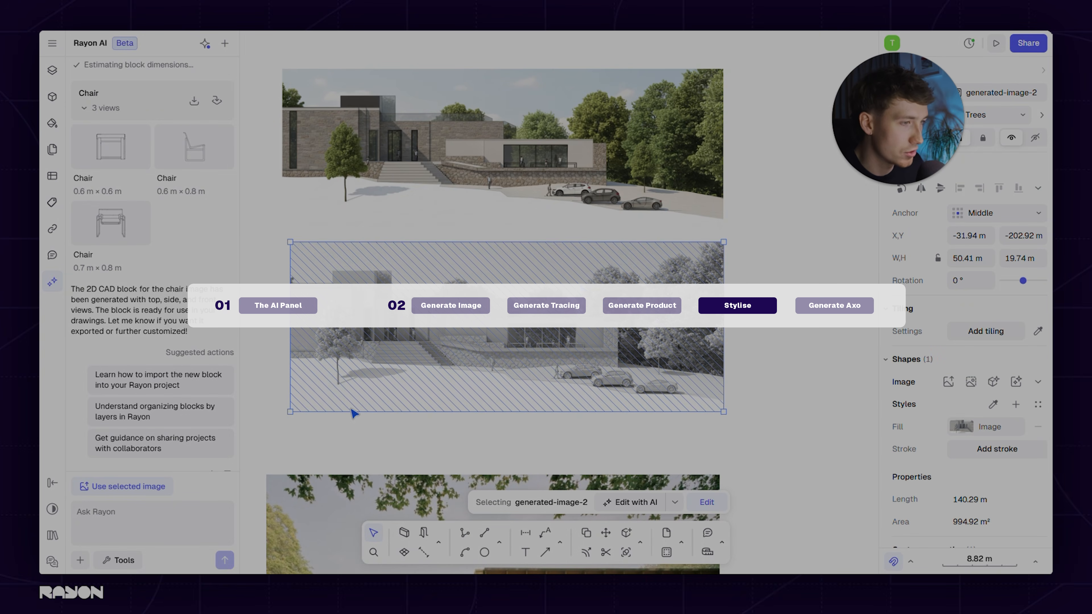
left_click_drag(291, 413, 283, 416)
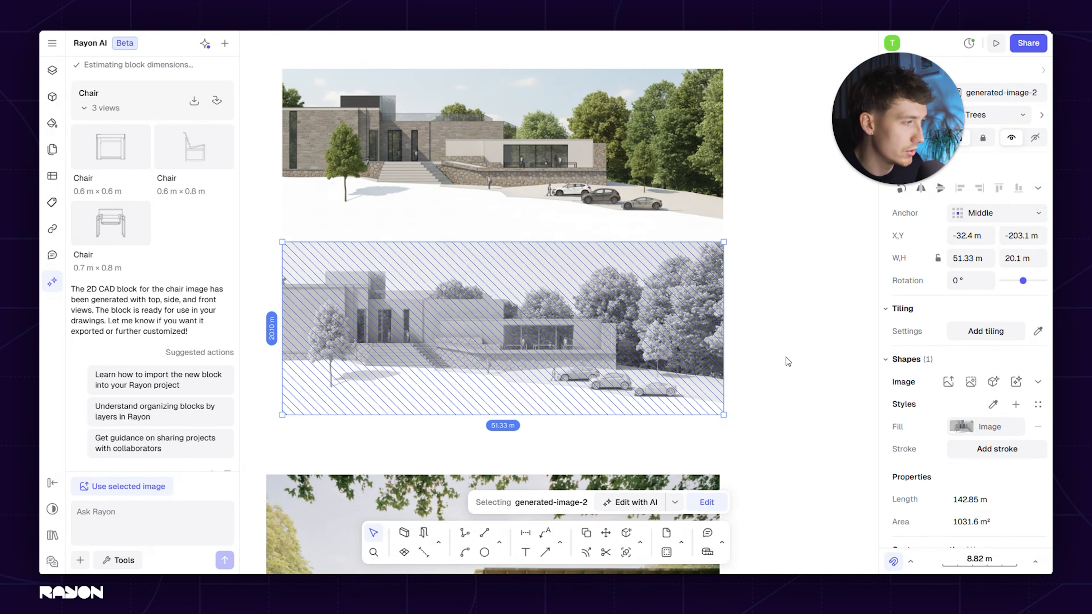
Stylize the color building render as a Watercolor, preview the generated painting and close the preview
middle_click_drag(441, 217, 494, 296)
left_click(532, 228)
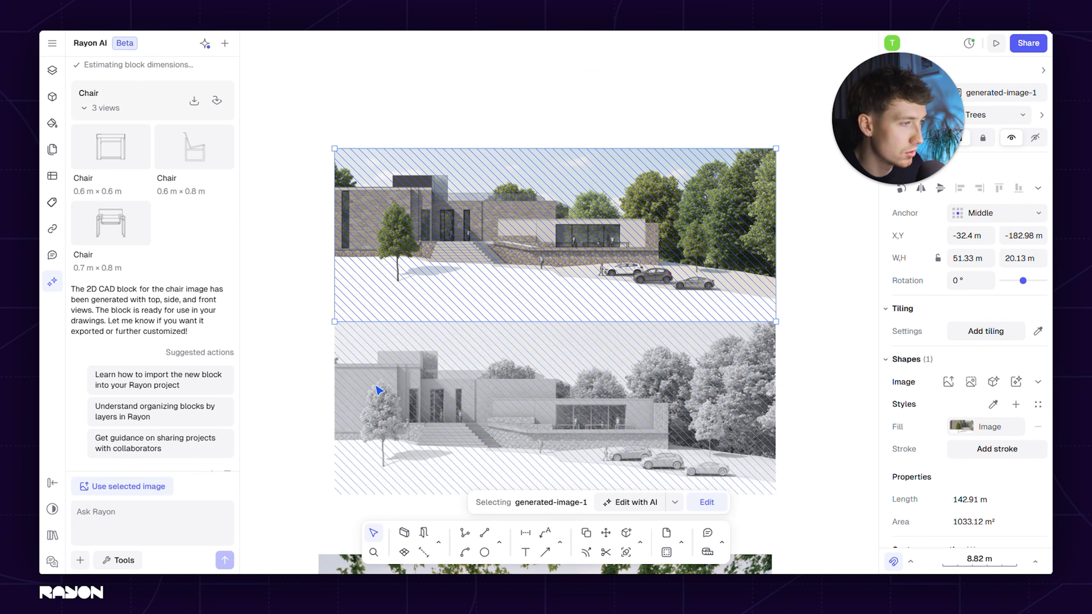
left_click(132, 563)
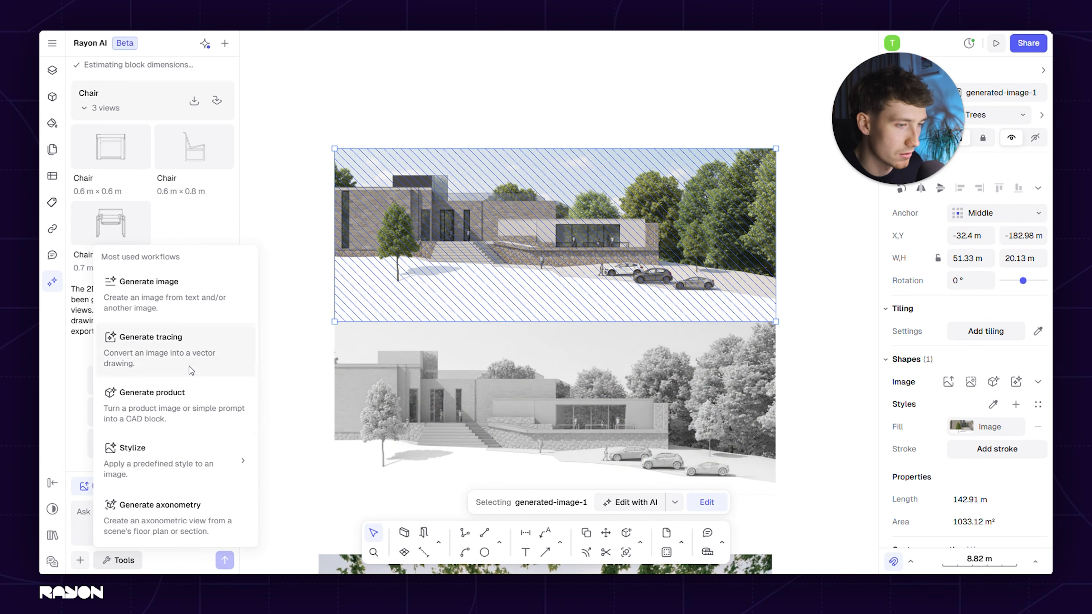
mouse_move(169, 465)
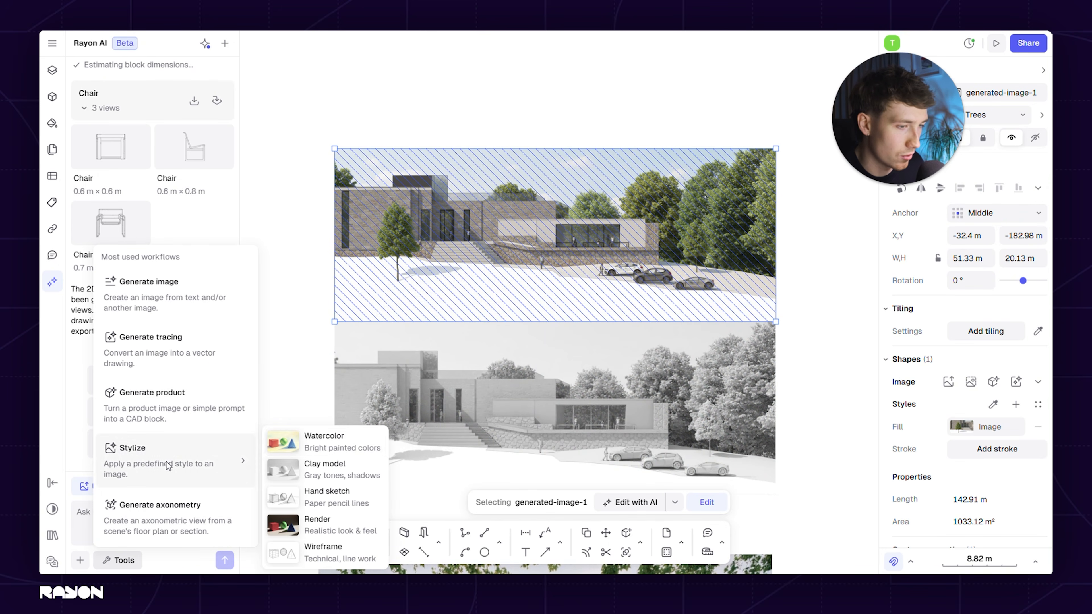
left_click(345, 445)
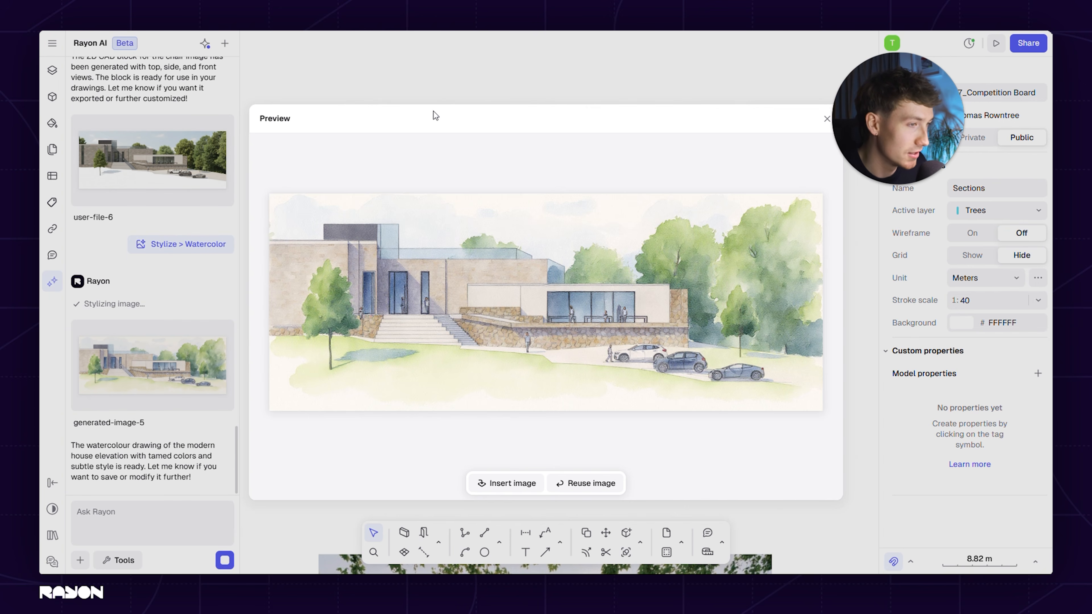
key("Escape")
Stylize the original color render as a Hand sketch, reusing the earlier input image instead of the watercolor
left_click(458, 236)
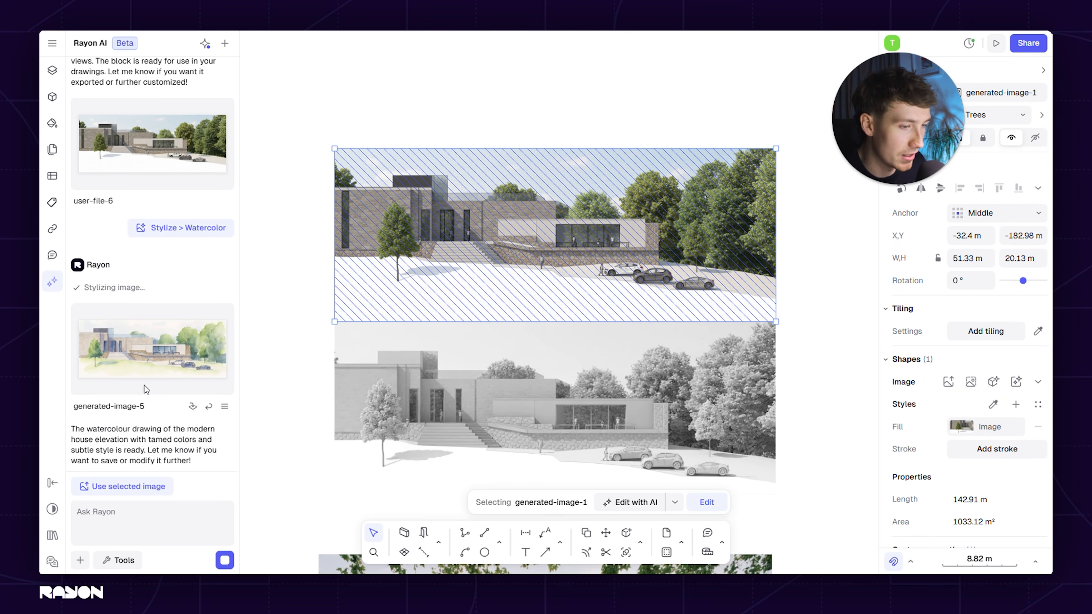
scroll(151, 310, "up", 5)
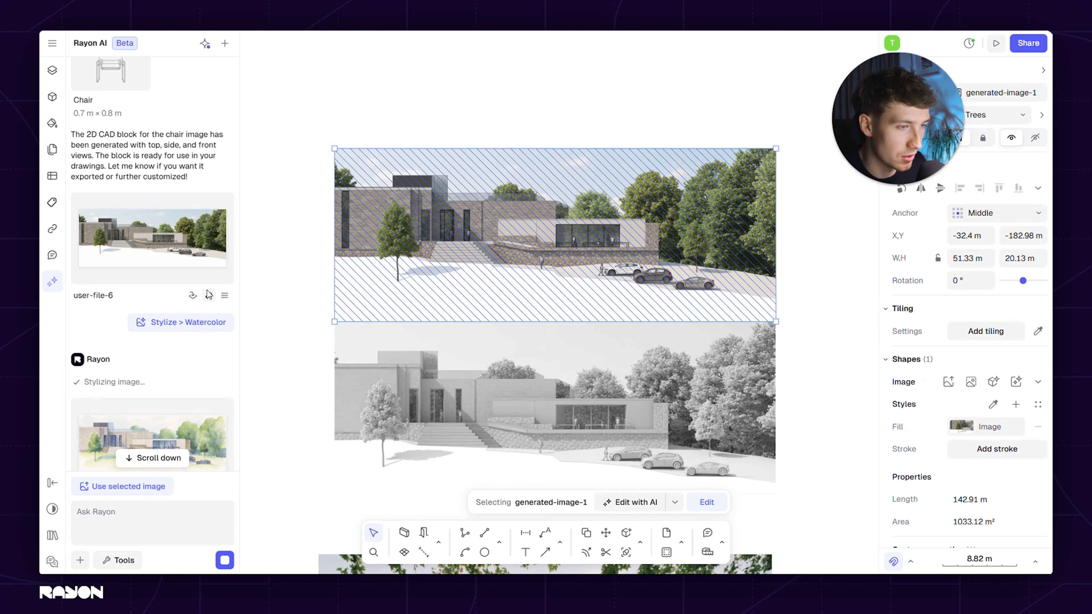
left_click(209, 294)
left_click(165, 434)
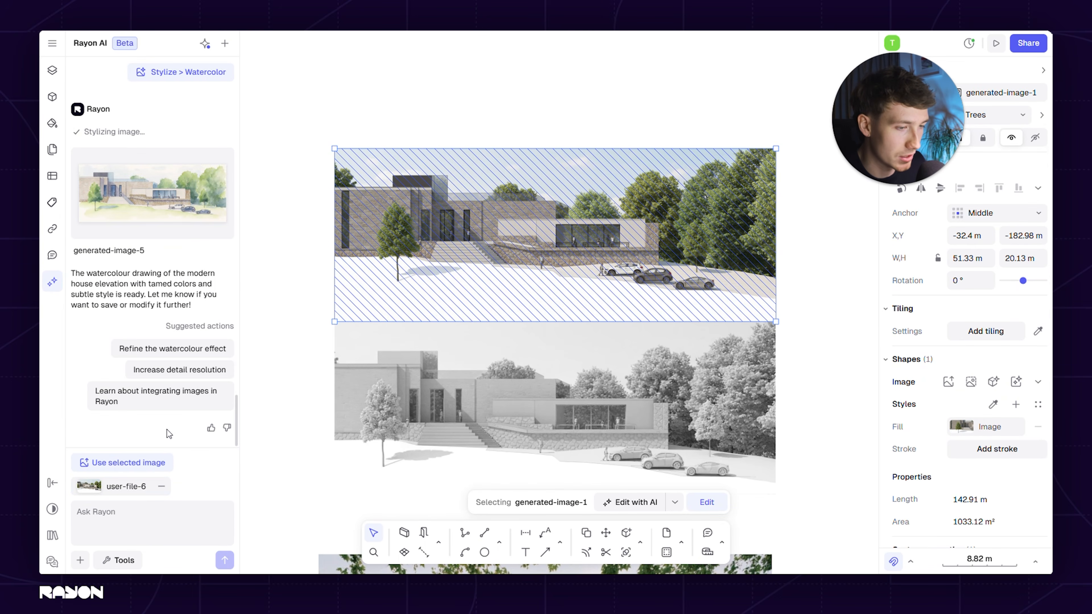
left_click(118, 560)
mouse_move(195, 458)
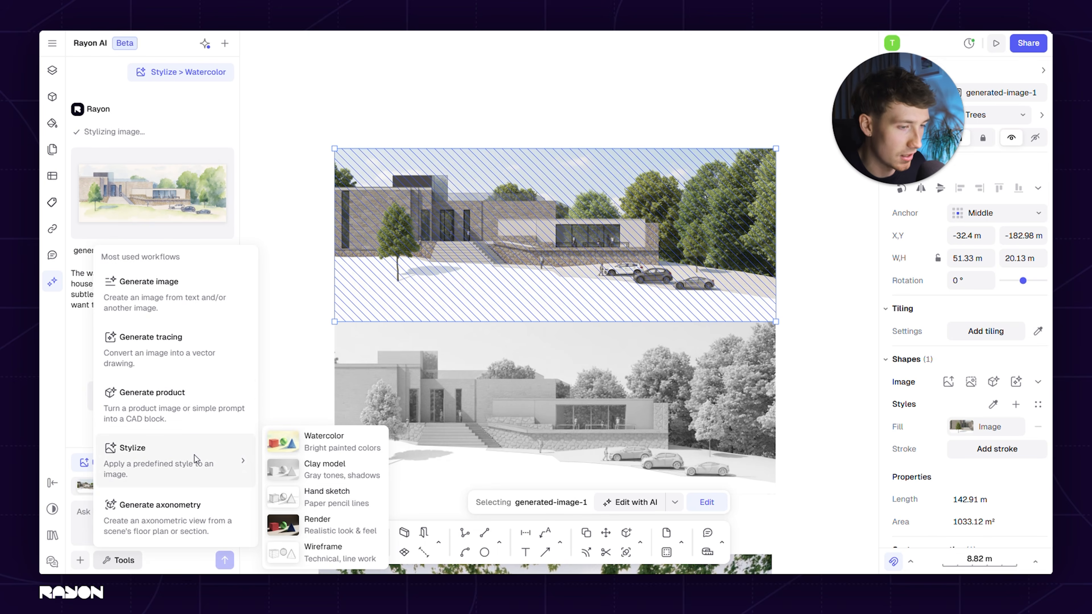
left_click(360, 499)
left_click(225, 560)
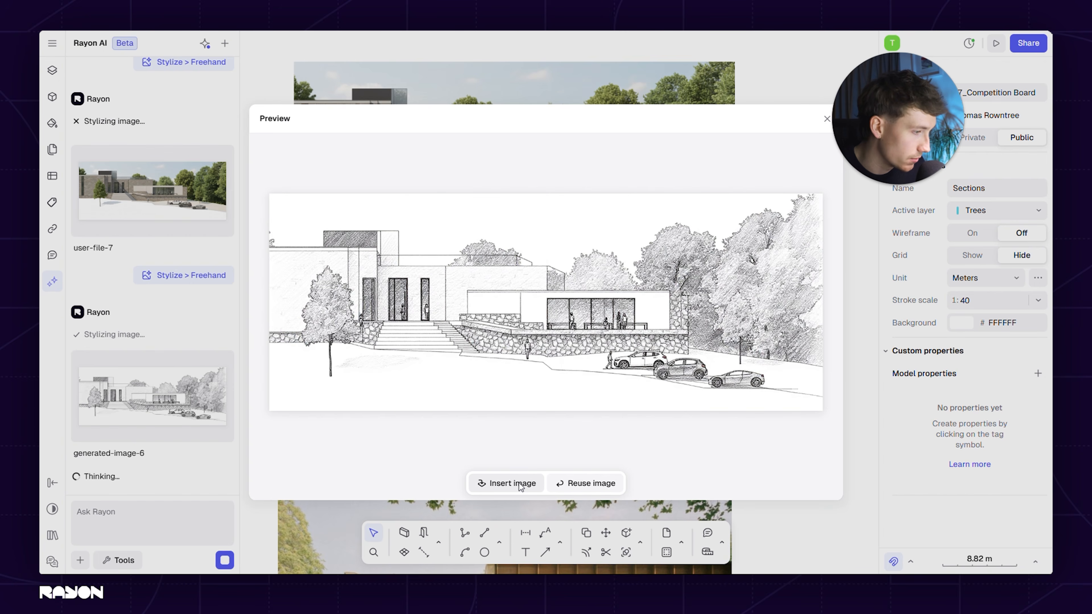
Insert the generated hand sketch beside the clay render and enlarge it to match the render's size
left_click(532, 484)
scroll(601, 308, "down", 3)
left_click_drag(476, 305, 687, 332)
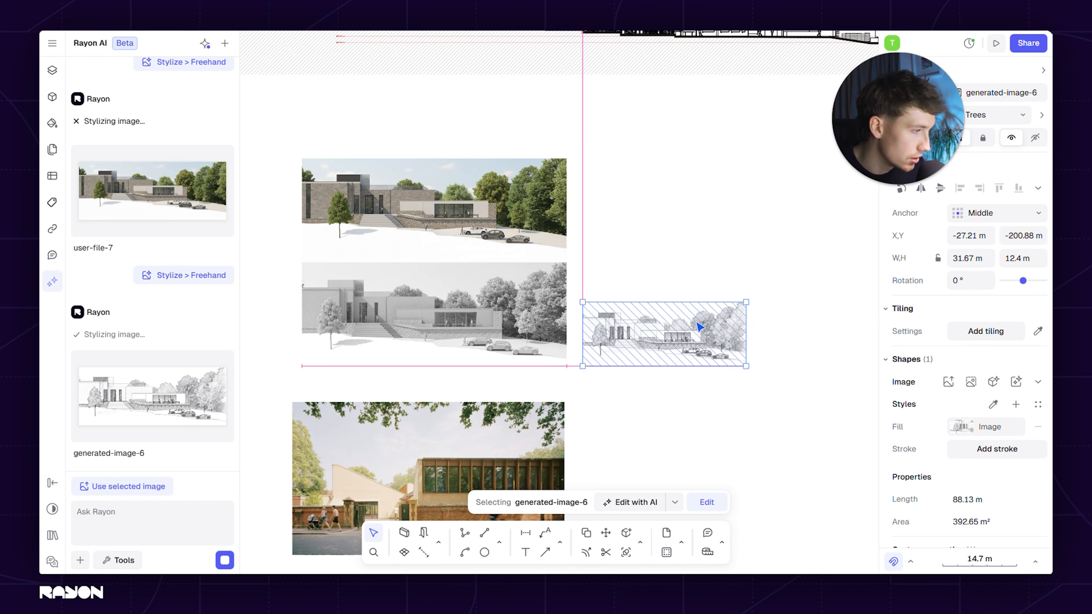
left_click_drag(746, 303, 852, 253)
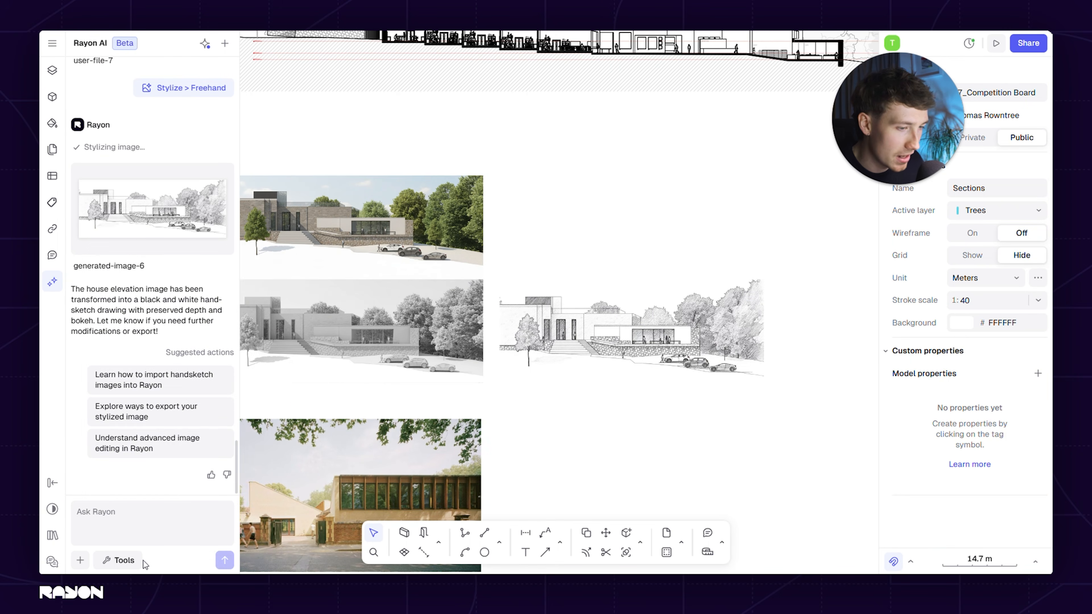
left_click(132, 559)
mouse_move(179, 454)
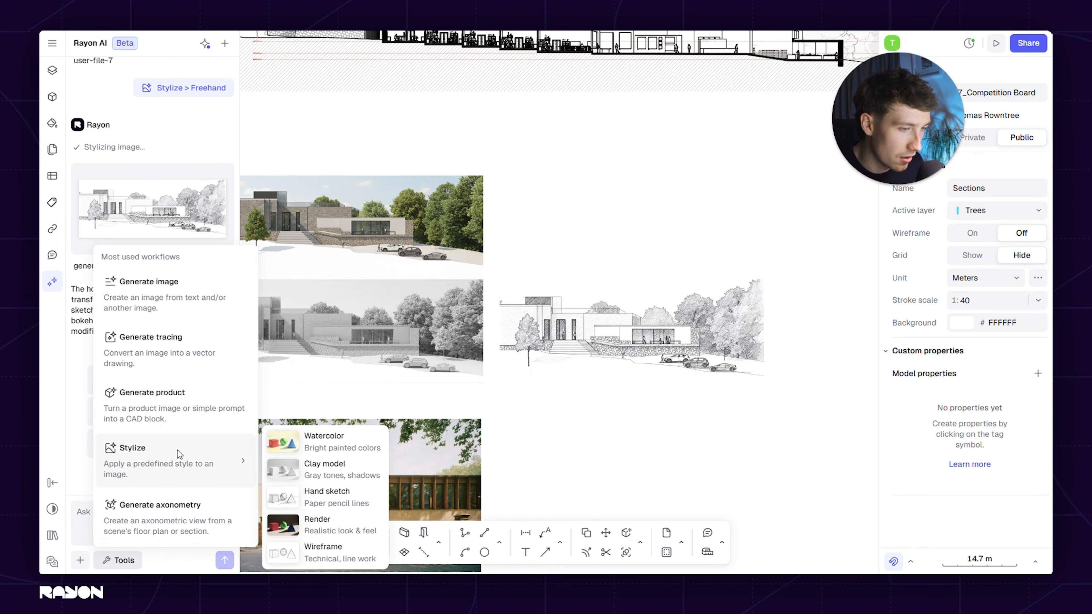
left_click(409, 202)
Stylize the color building image with the Render style, using the selected image as input, and preview the result
left_click(424, 204)
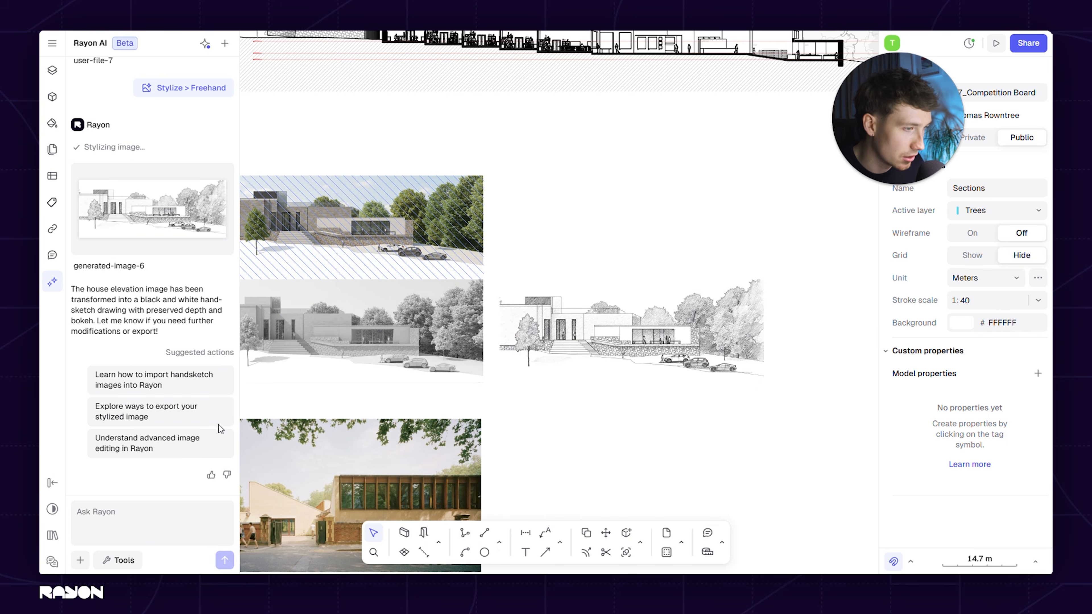
left_click(138, 496)
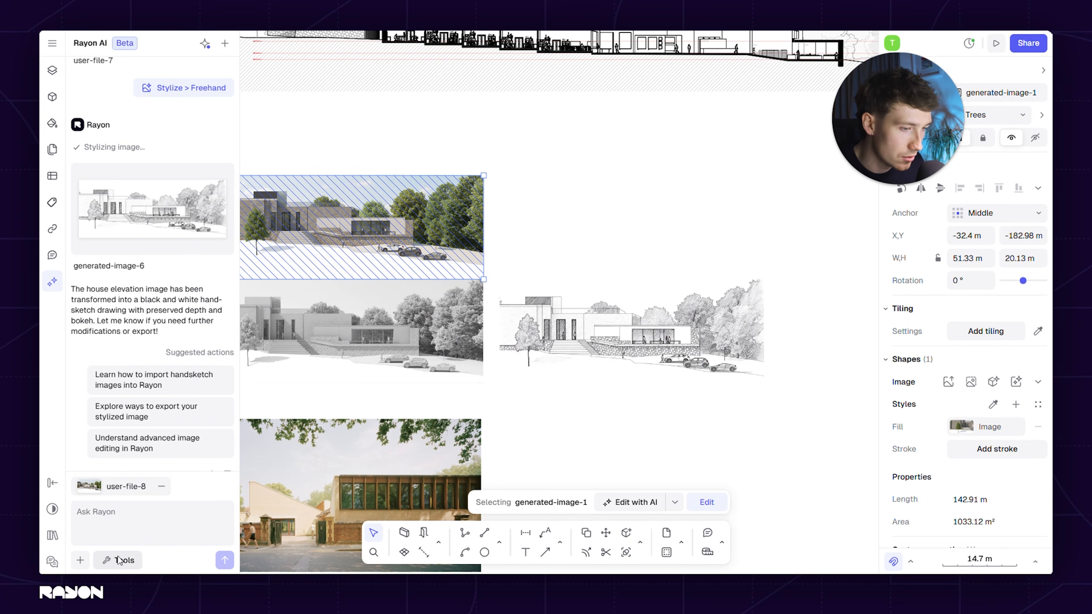
left_click(118, 559)
mouse_move(170, 460)
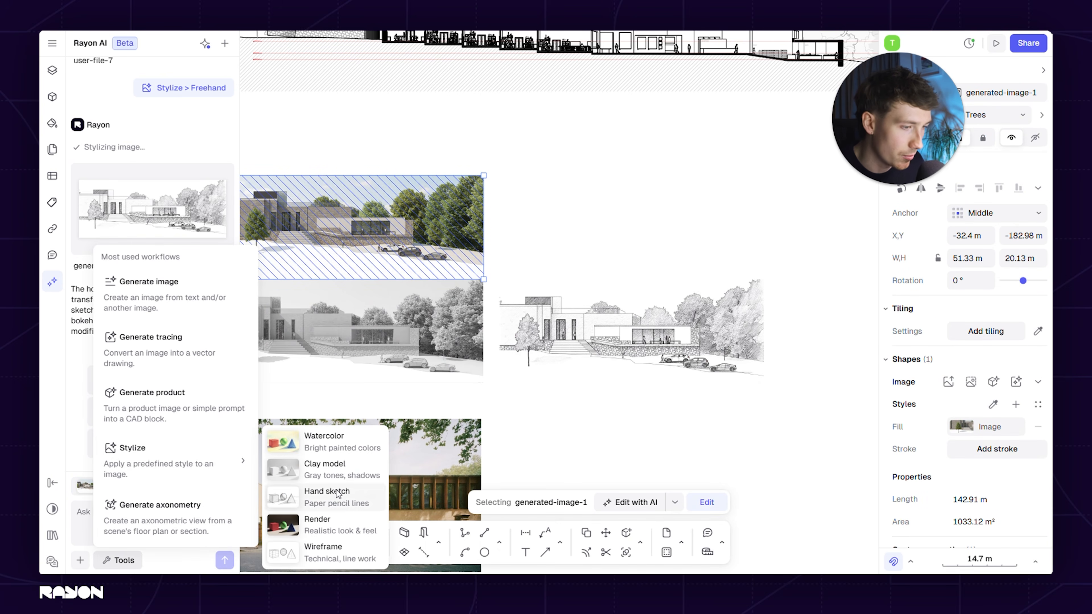
left_click(349, 527)
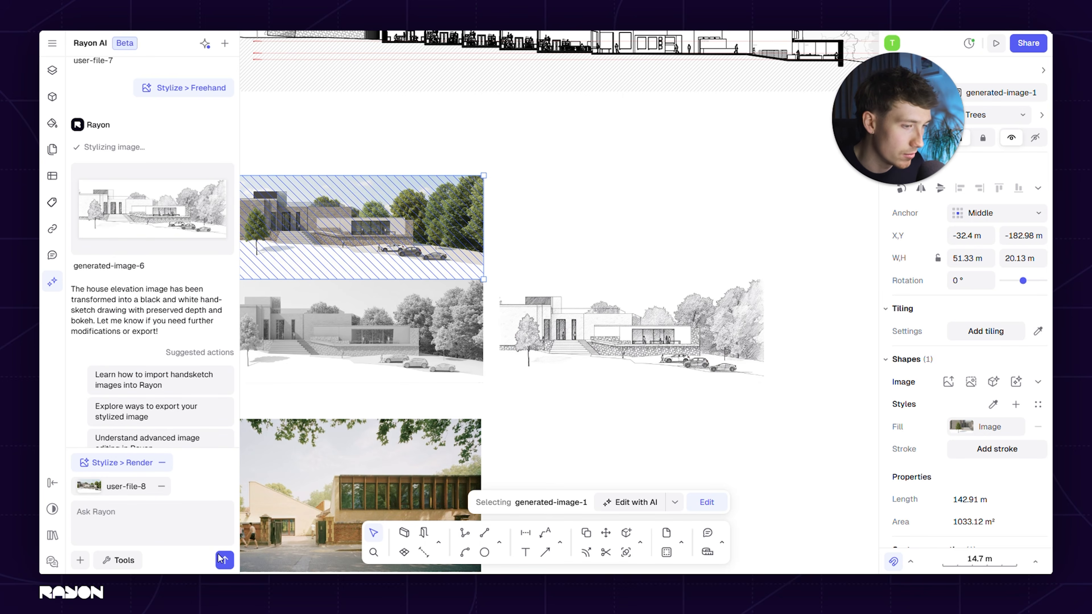
left_click(226, 560)
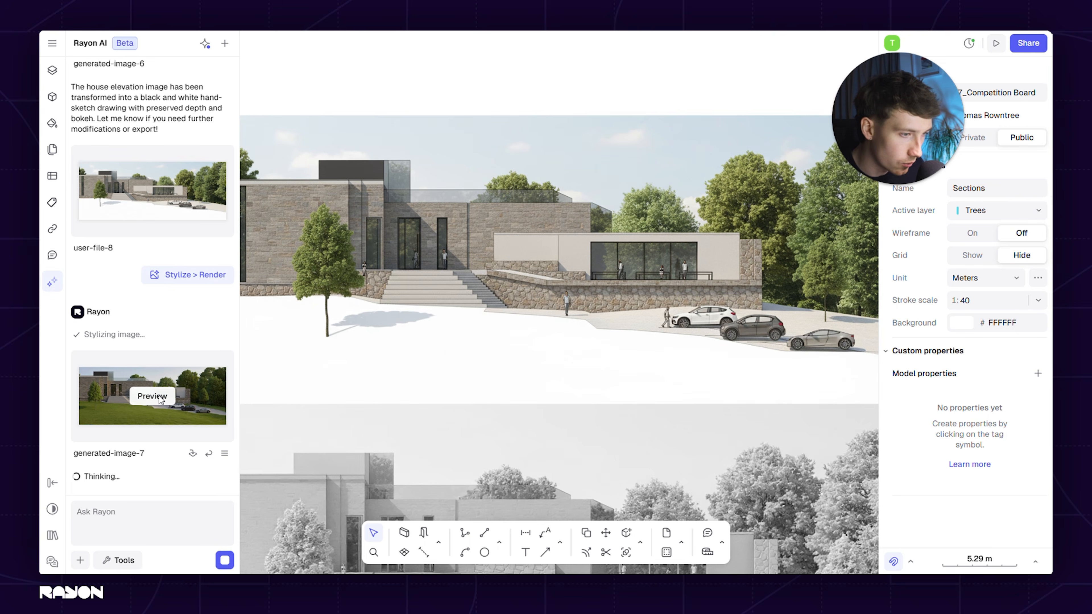
left_click(152, 396)
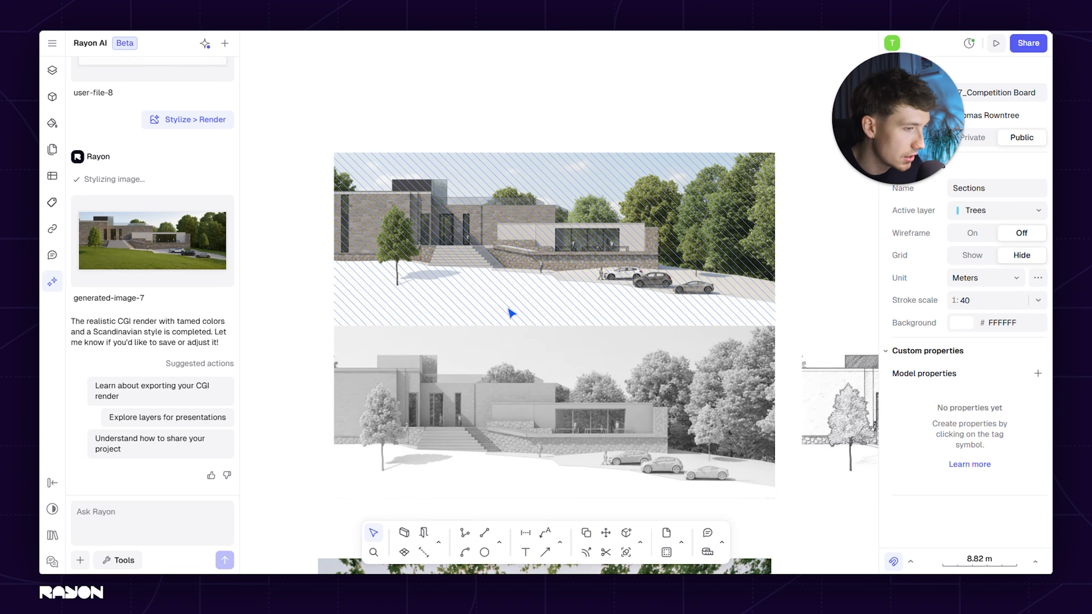
Stylize the color building image with the Wireframe style, using the selected image as input, and preview the result
left_click(508, 309)
left_click(130, 564)
mouse_move(194, 467)
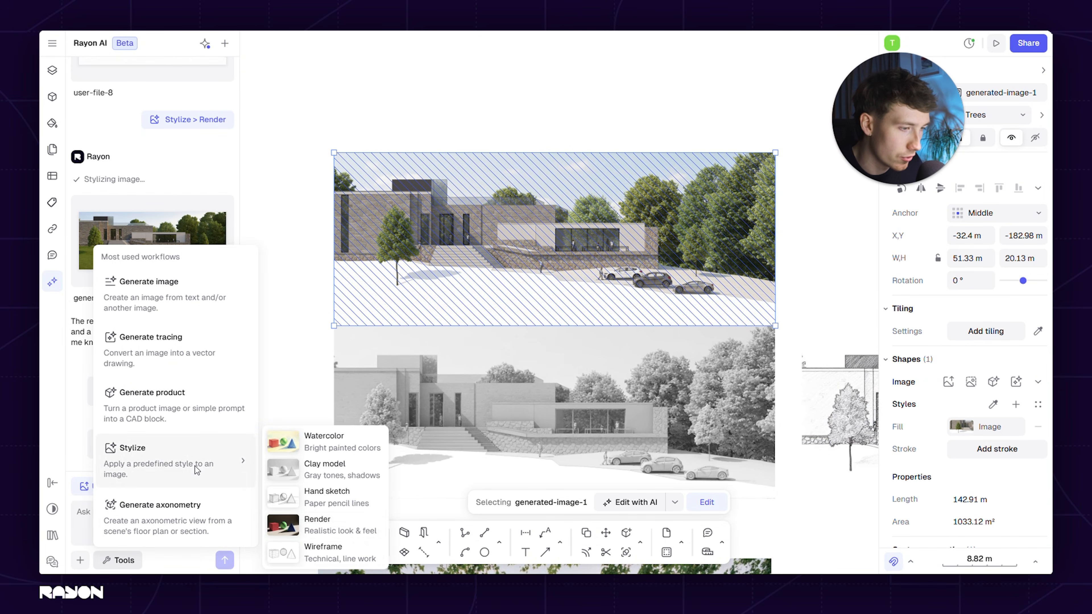
left_click(327, 553)
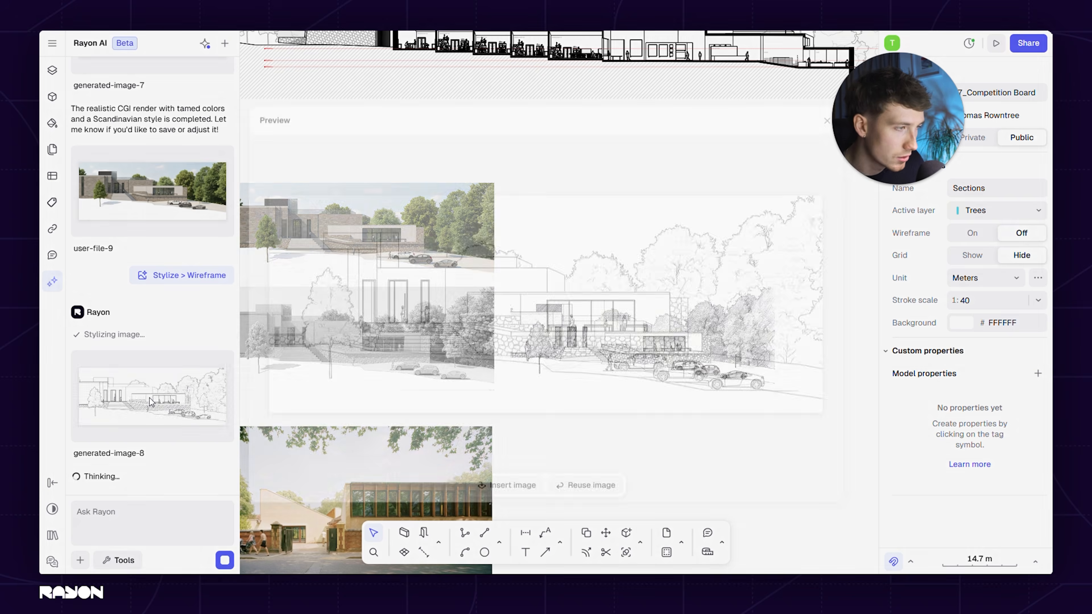
left_click(154, 396)
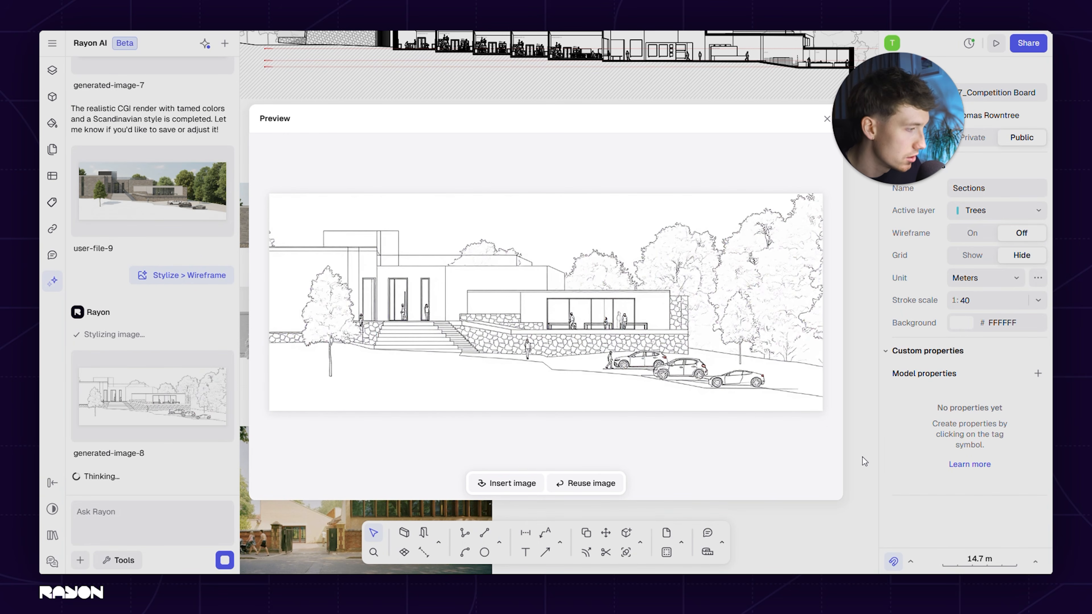
Insert the generated wireframe image above the hand sketch beside the color render, and scale it down to match the sketch's width
left_click(492, 483)
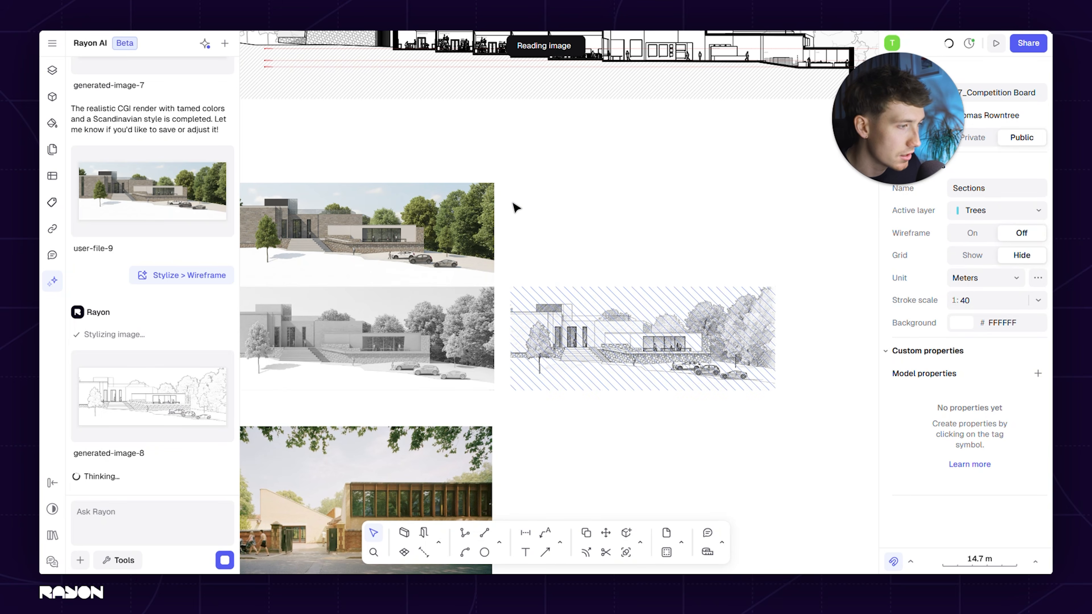
left_click(502, 305)
left_click_drag(523, 282, 608, 217)
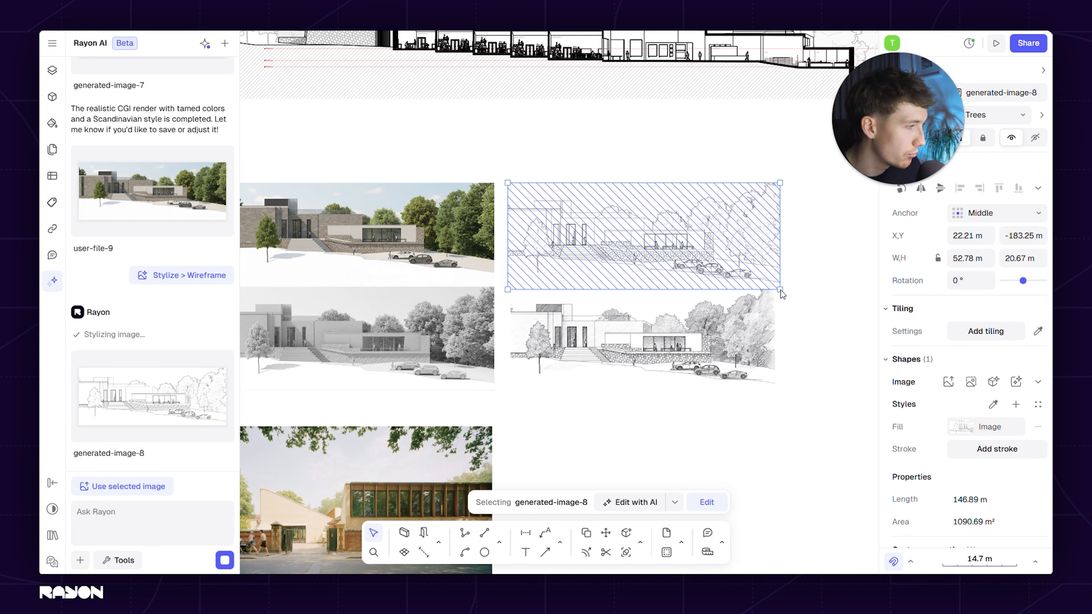
scroll(651, 312, "up", 5)
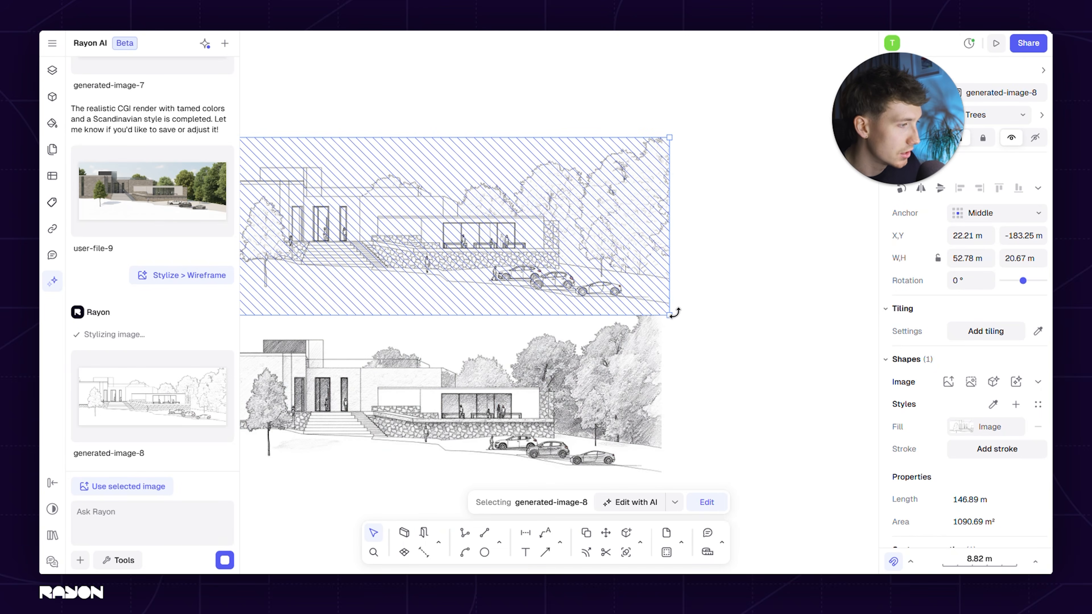
left_click_drag(671, 315, 657, 310)
scroll(688, 327, "down", 5)
left_click(722, 354)
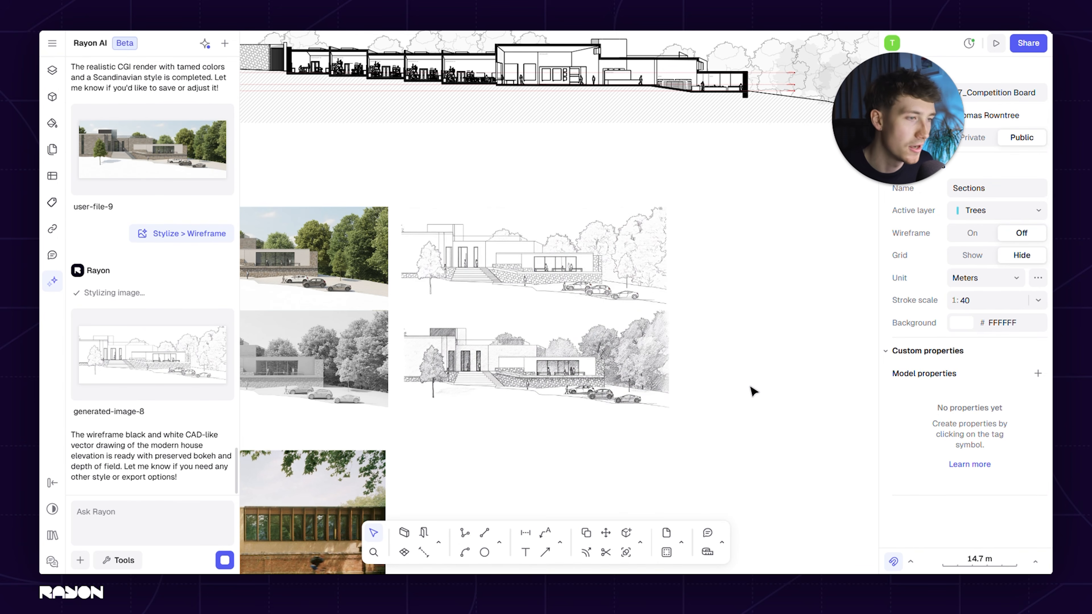
Compare the color, clay, wireframe and hand-sketch versions of the building laid out on the canvas
middle_click_drag(545, 478, 671, 452)
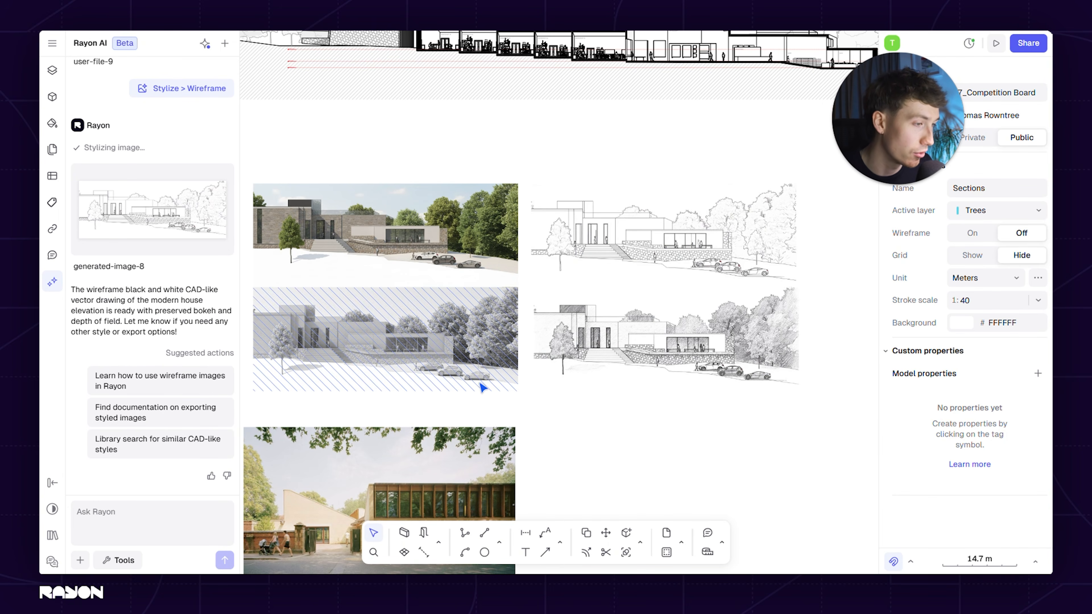
scroll(389, 355, "up", 4)
middle_click_drag(454, 373, 587, 366)
scroll(495, 367, "down", 4)
middle_click_drag(660, 385, 515, 394)
left_click(115, 560)
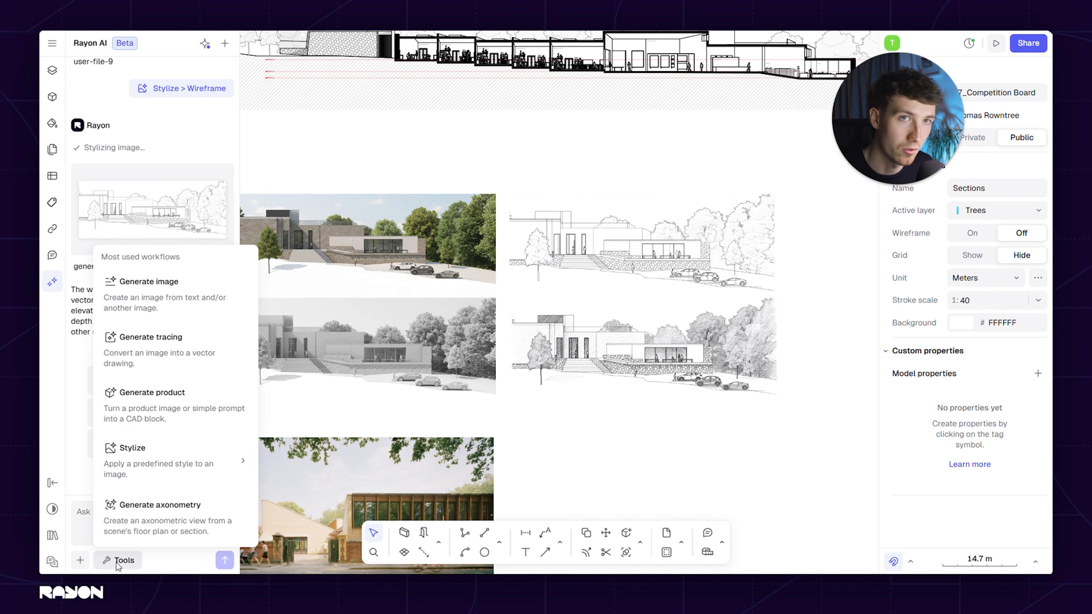
left_click(116, 565)
Capture a rectangular area around the short cross-section with its trees and ground hatch as an AI input image
scroll(612, 400, "down", 5)
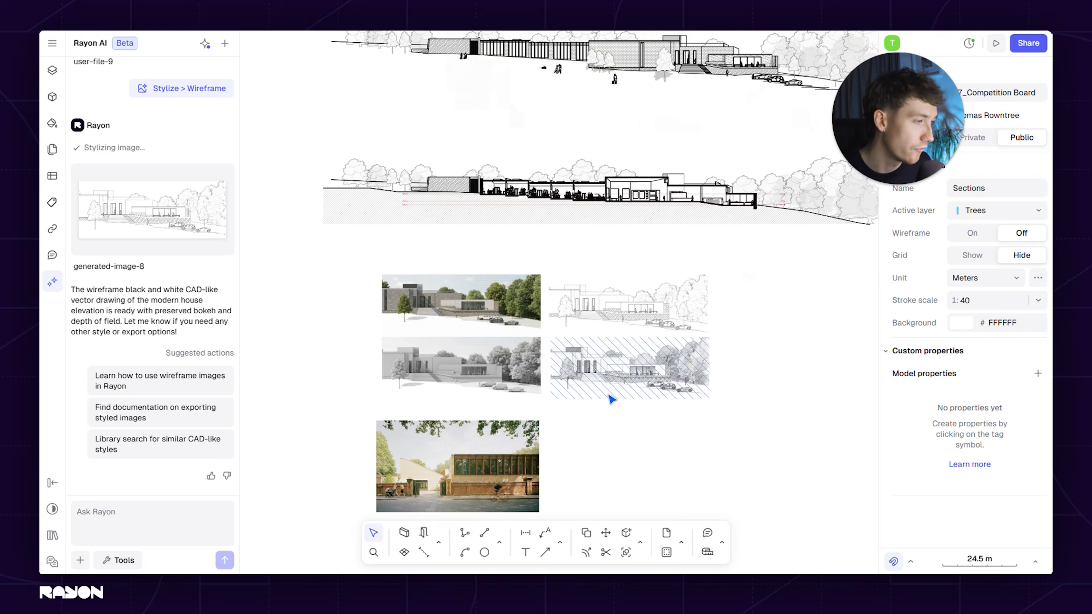
middle_click_drag(675, 269, 424, 331)
scroll(570, 321, "up", 10)
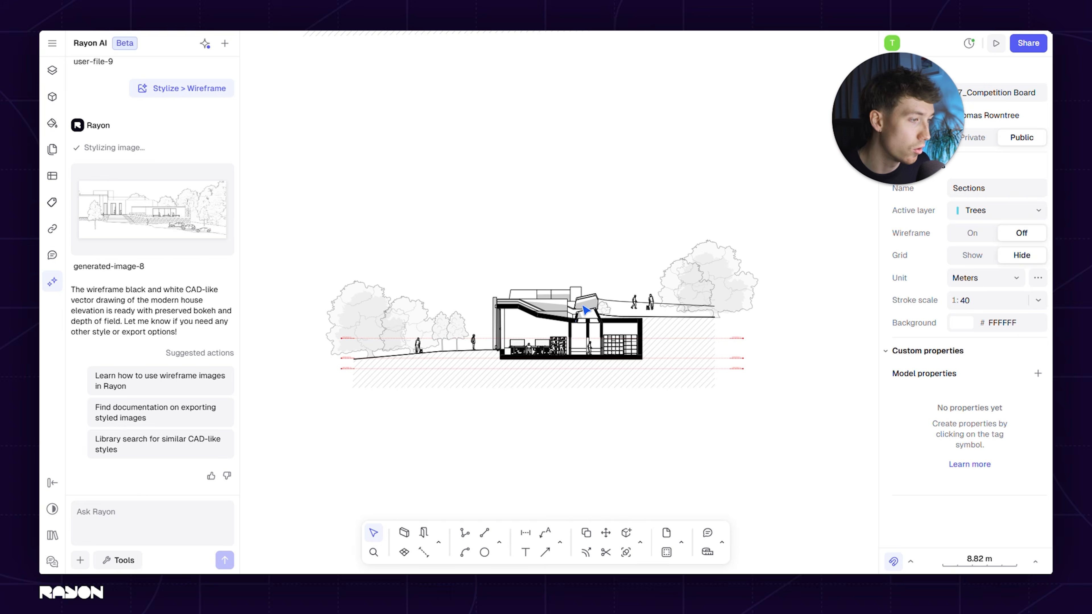
middle_click_drag(618, 429, 620, 399)
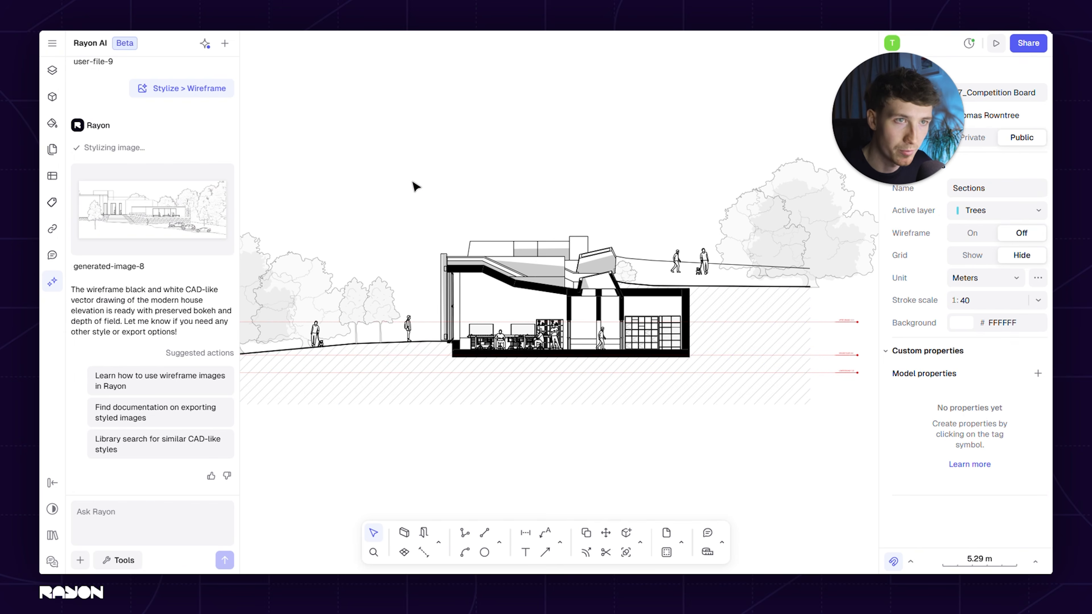
scroll(438, 195, "left", 1)
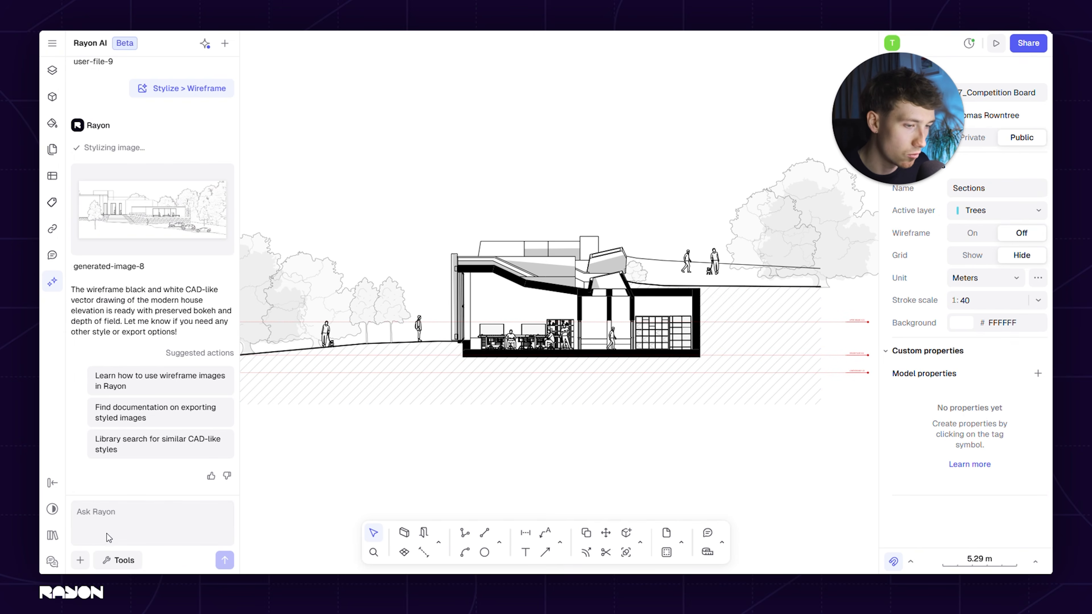
left_click(80, 565)
left_click(106, 534)
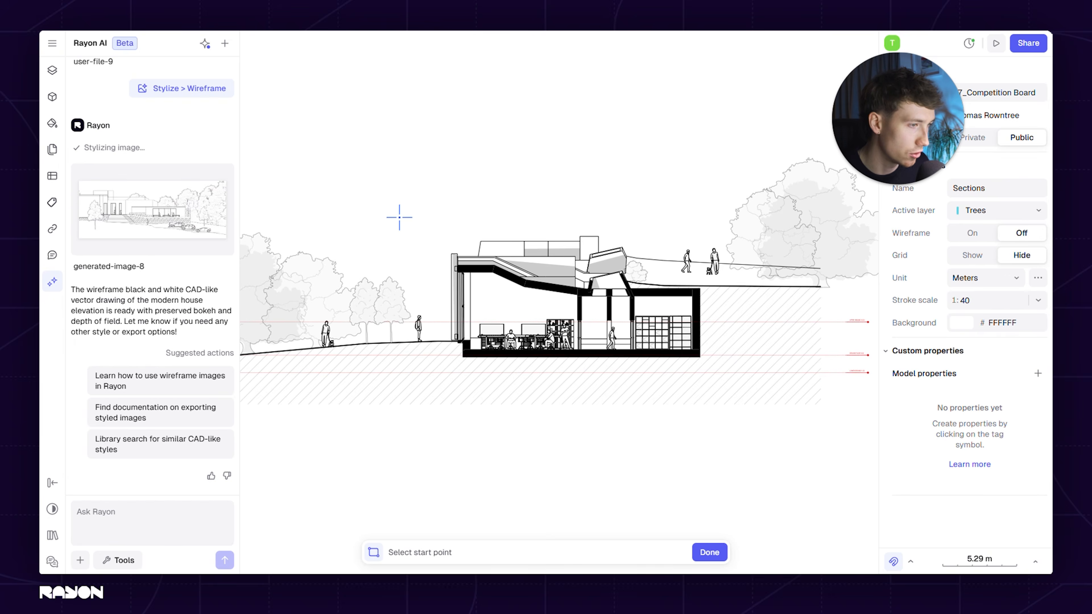
scroll(398, 215, "down", 3)
scroll(464, 240, "left", 2)
left_click(322, 181)
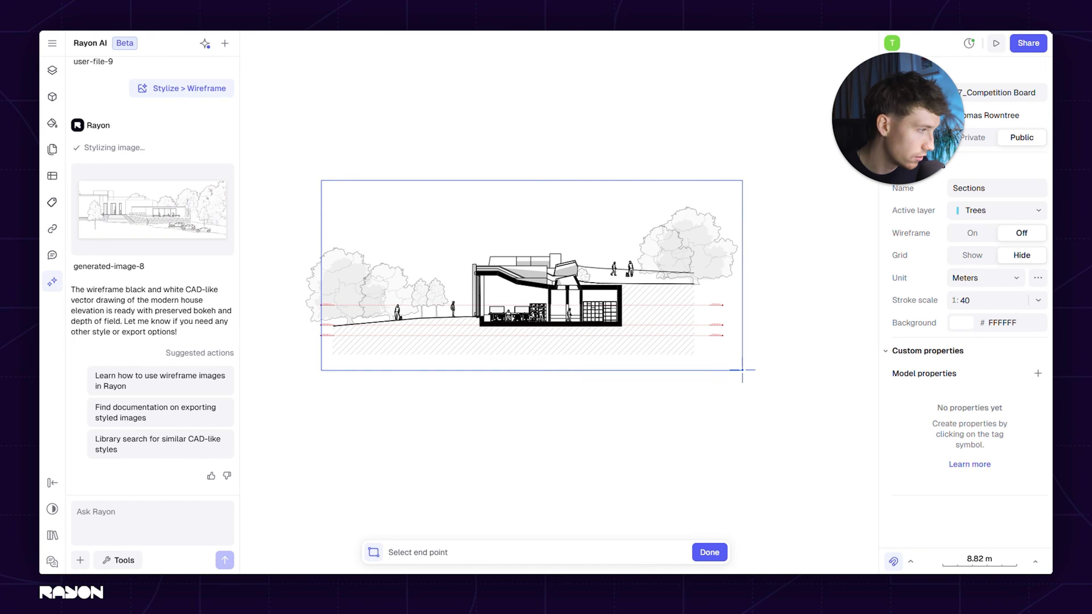
left_click(745, 367)
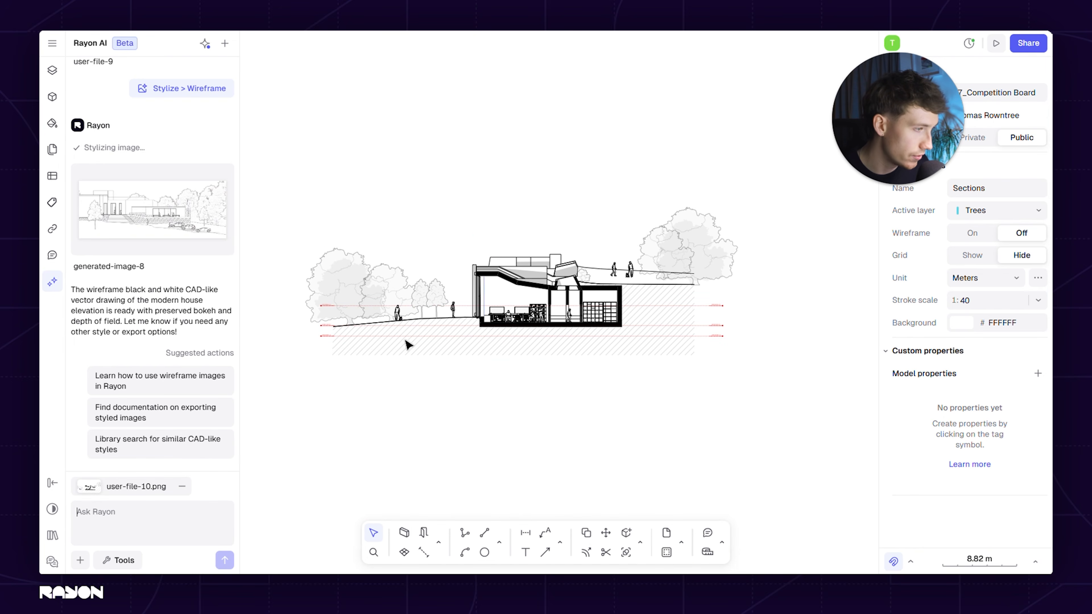
Generate an axonometry from the captured section image, preview the result and close the preview
left_click(124, 562)
left_click(158, 514)
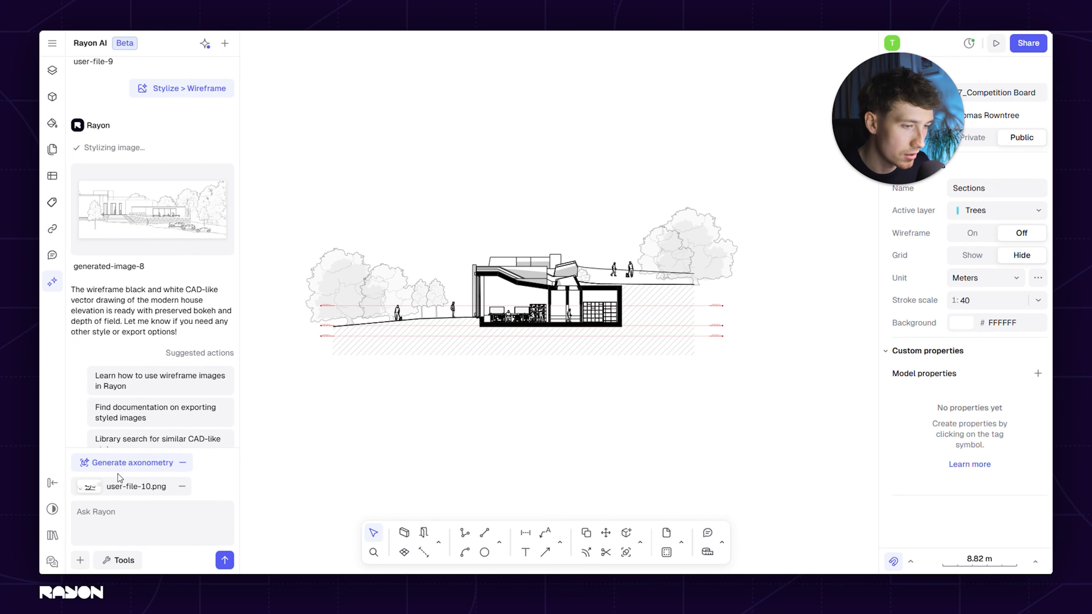
left_click(224, 560)
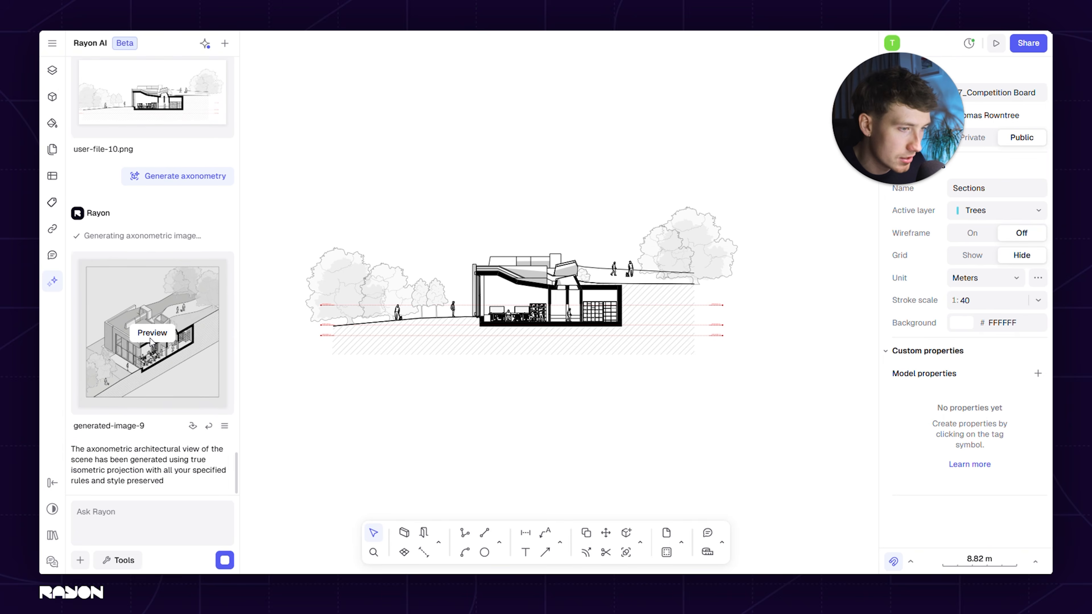
left_click(178, 344)
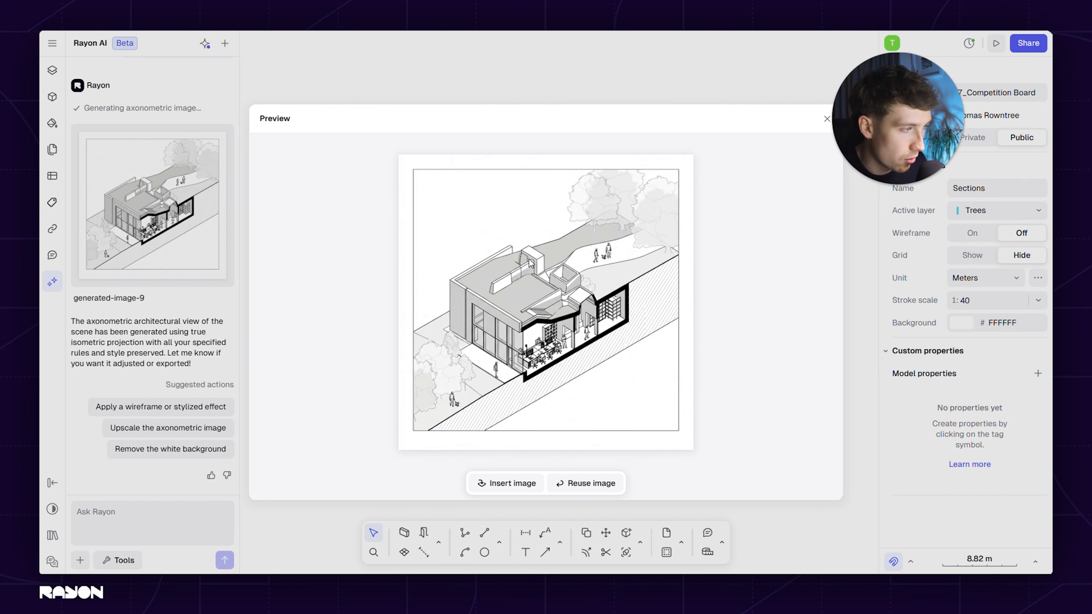
left_click(554, 74)
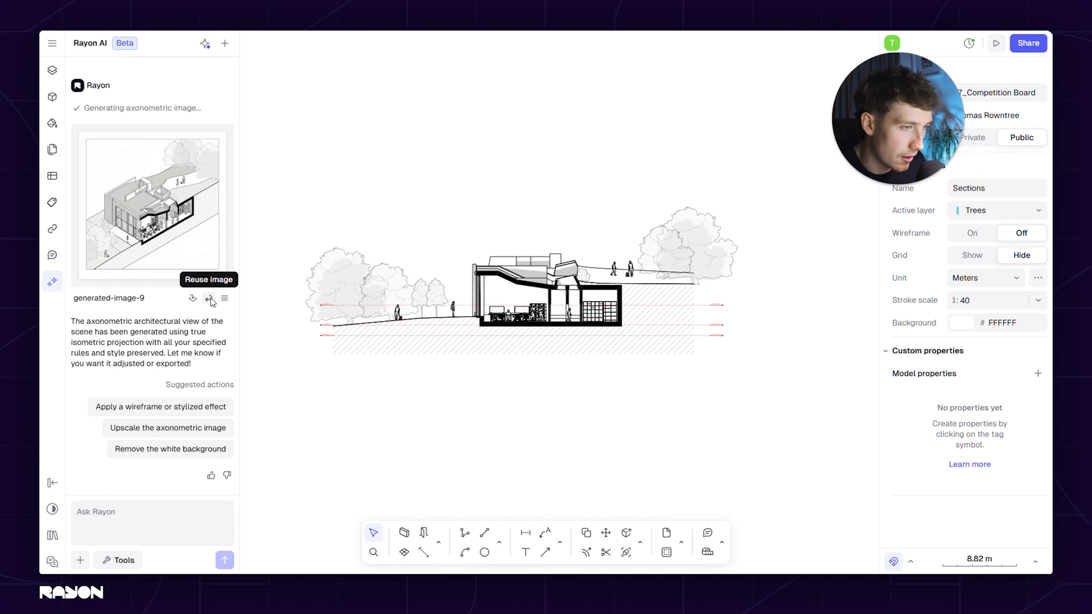
Reuse the generated axonometry as input, stylize it as a Clay model and preview the result
left_click(209, 299)
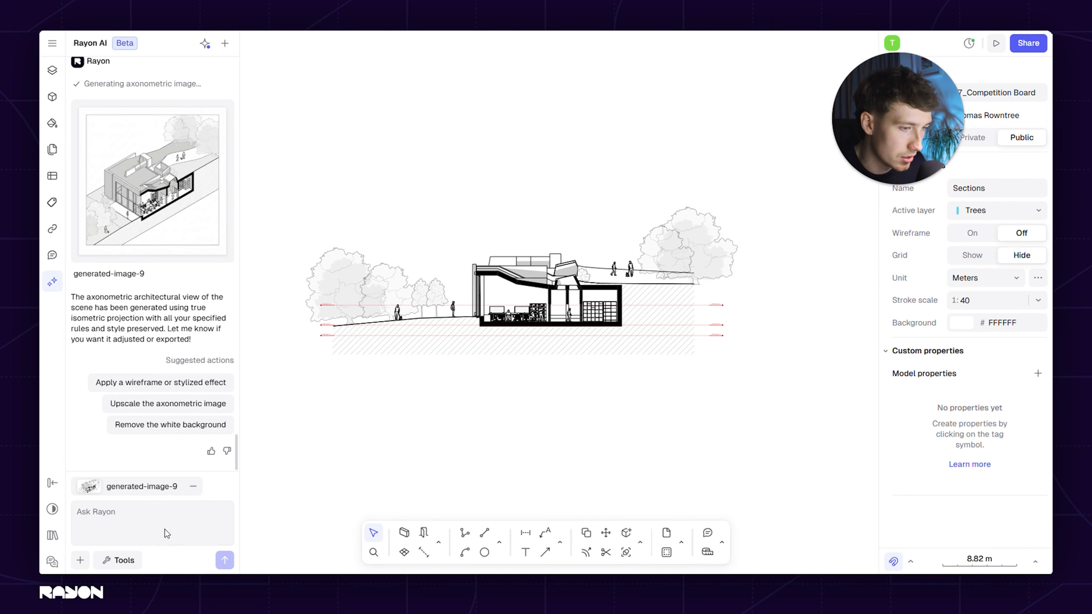
left_click(125, 566)
mouse_move(172, 456)
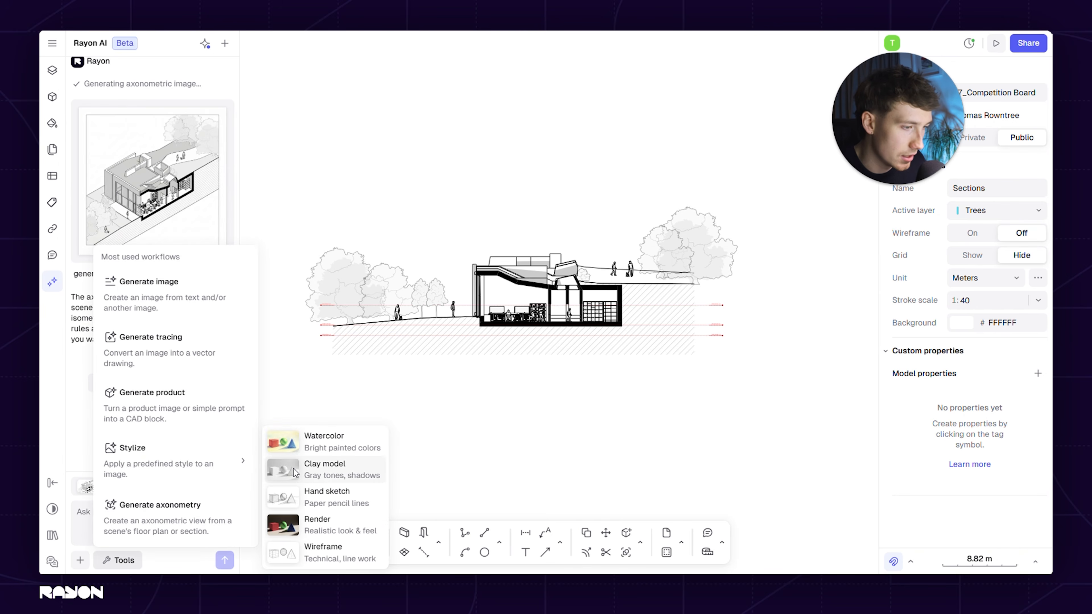
left_click(342, 471)
left_click(225, 560)
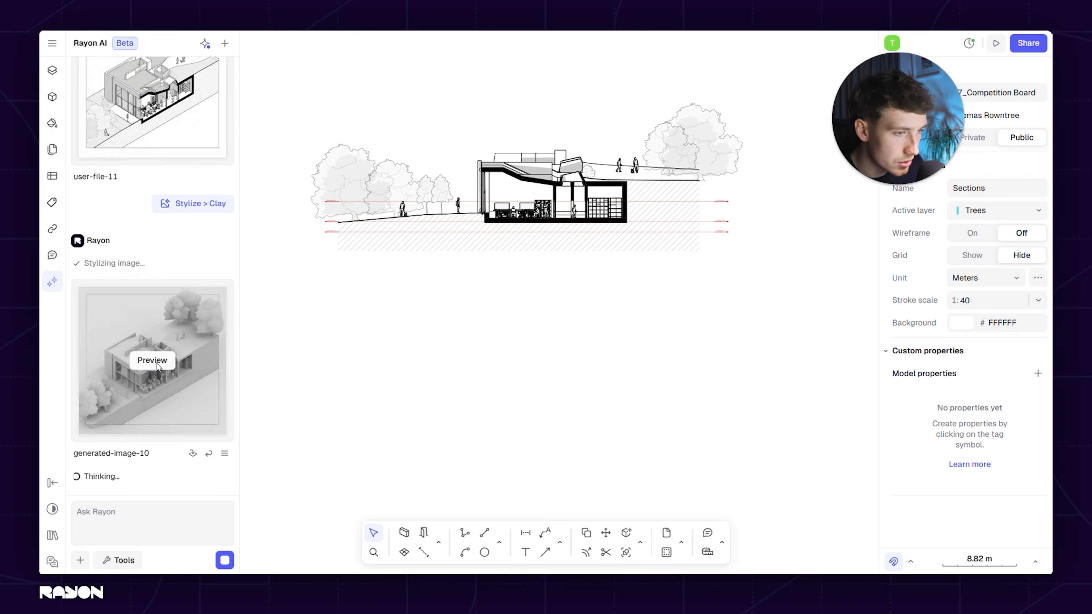
left_click(153, 359)
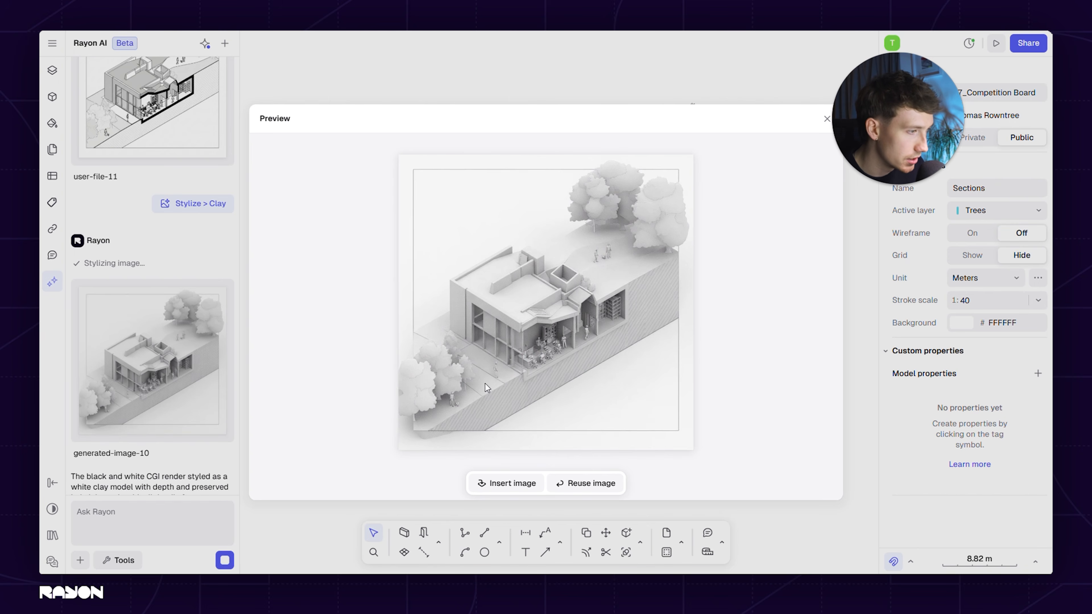
left_click(464, 103)
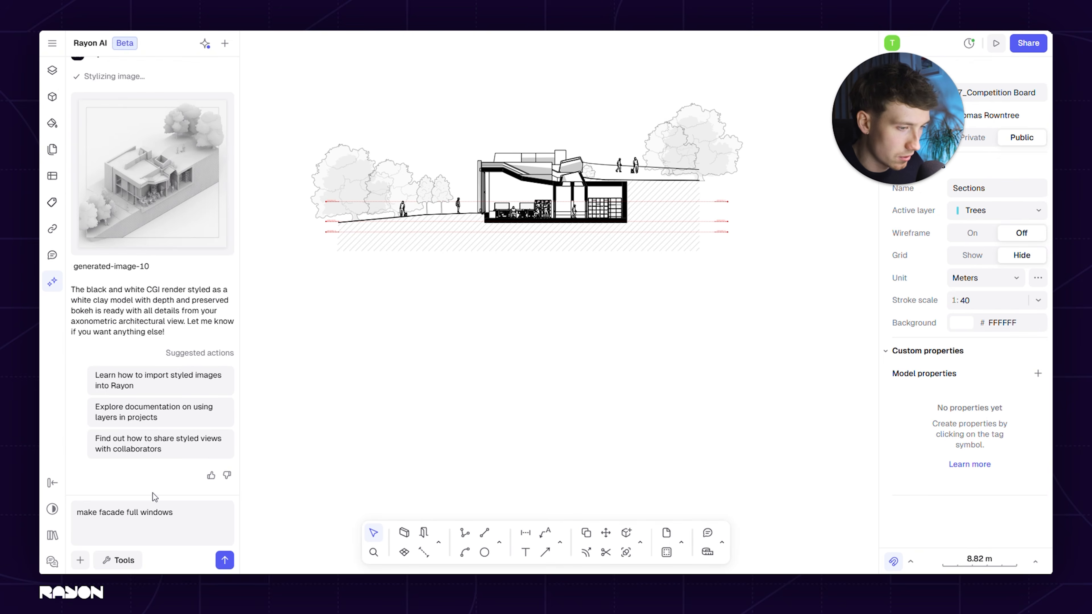
Send the AI prompt "edit the windows as full height windows" for the clay axonometry, preview the edited image and close the preview
key("Return")
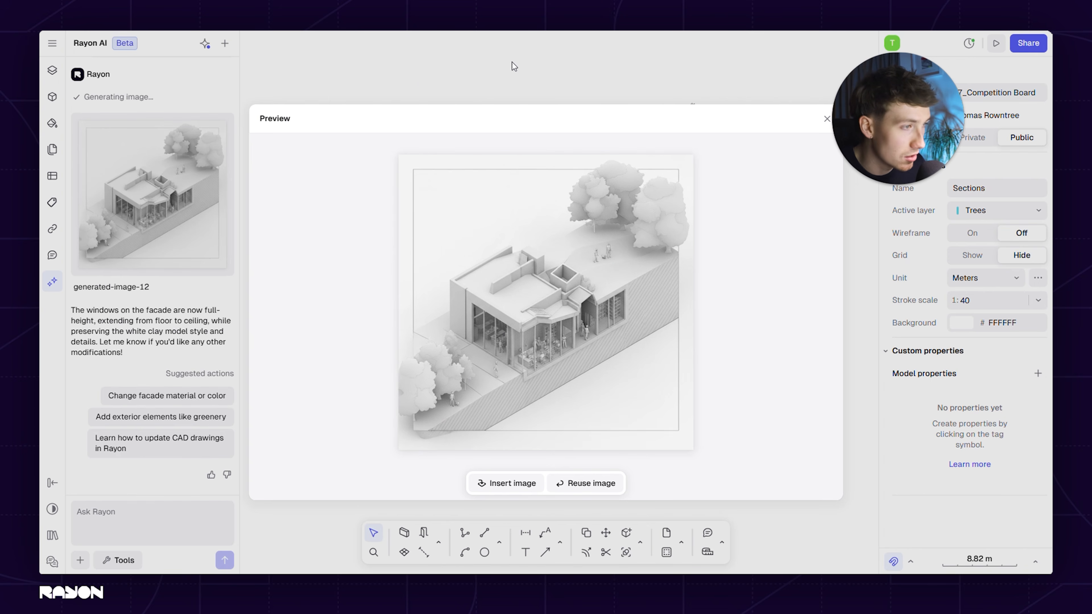
left_click(519, 61)
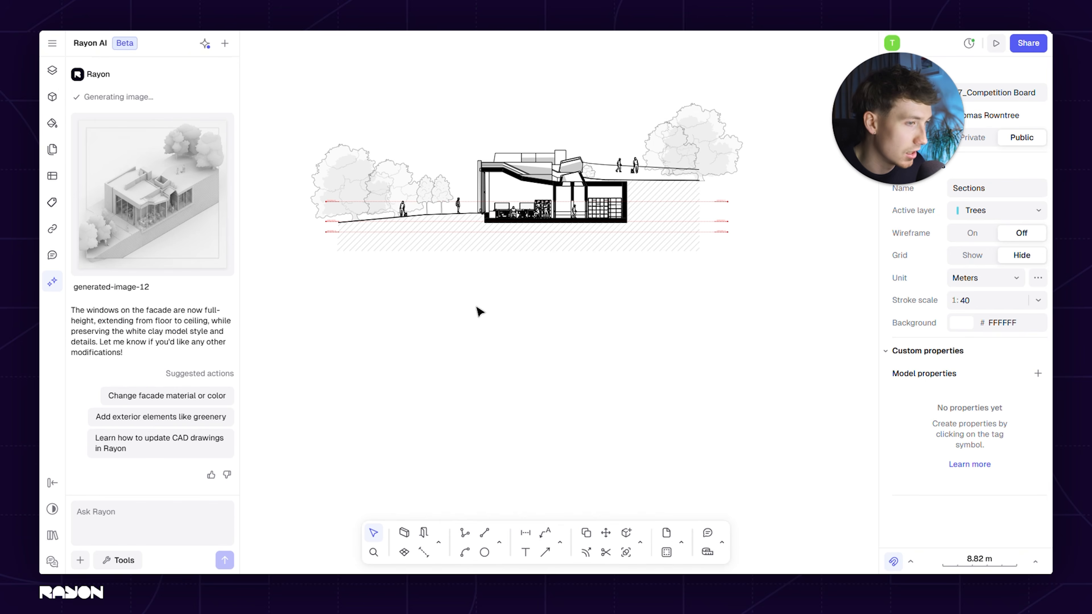
mouse_move(190, 258)
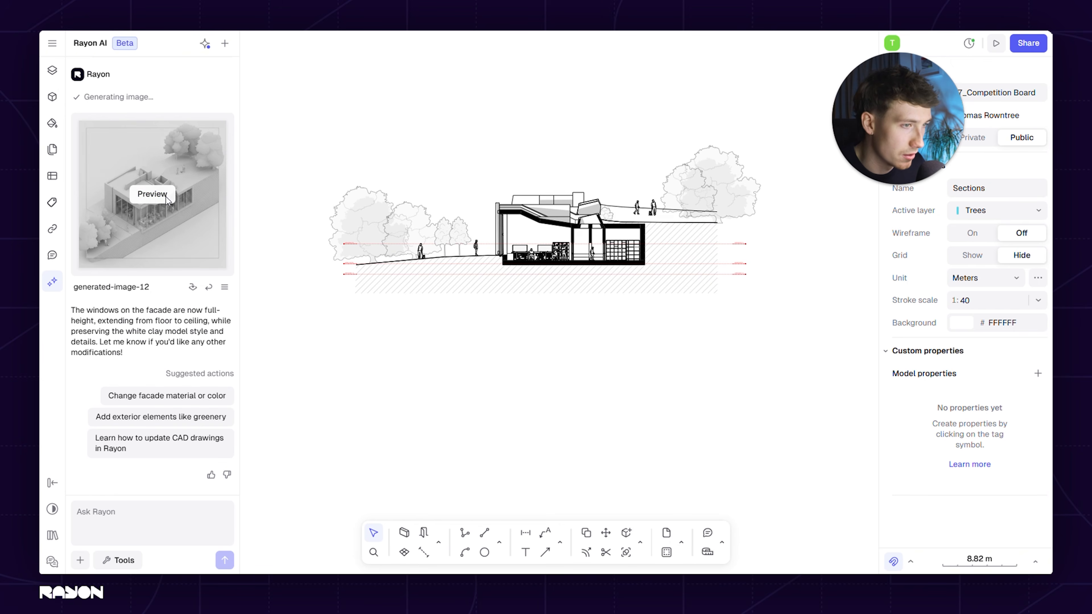
left_click(155, 195)
left_click(412, 48)
Ask the AI to "remove border around image" for the clay axonometry and preview the result
left_click(147, 514)
type("remove bo")
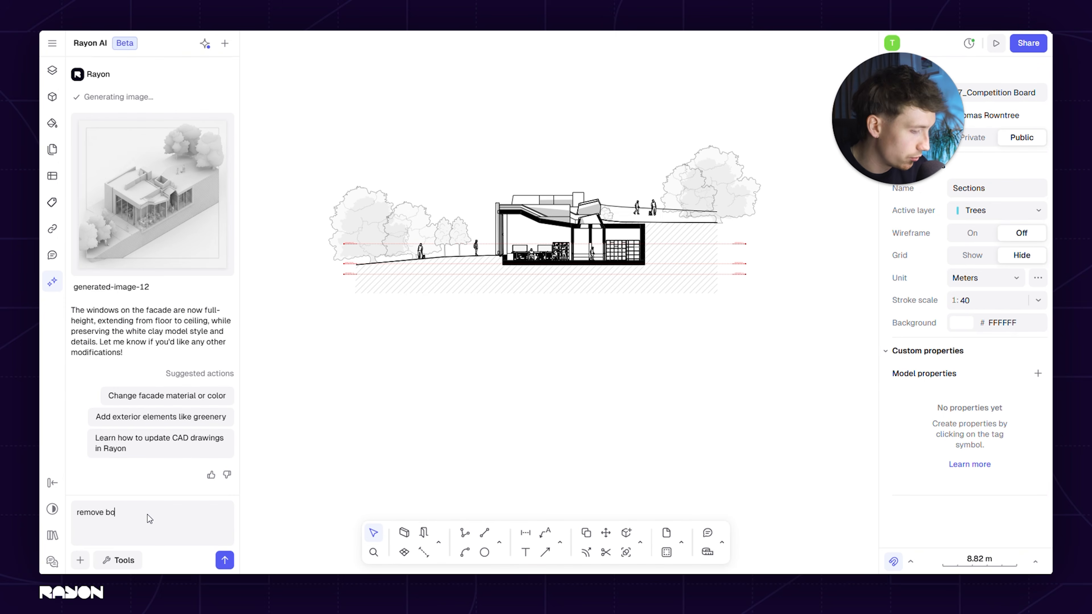
type("rder around image")
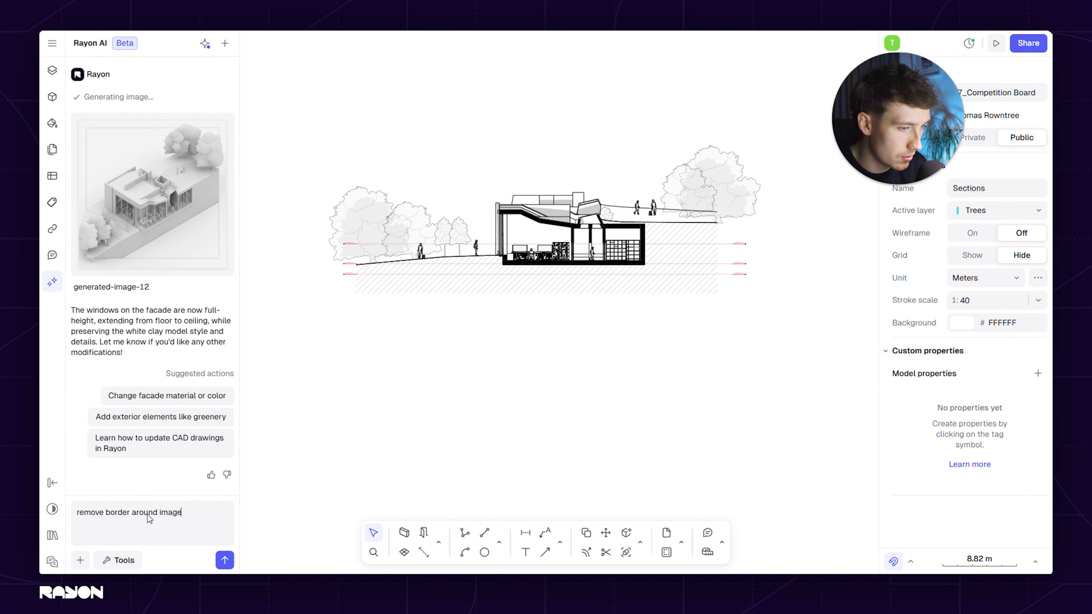
key("Return")
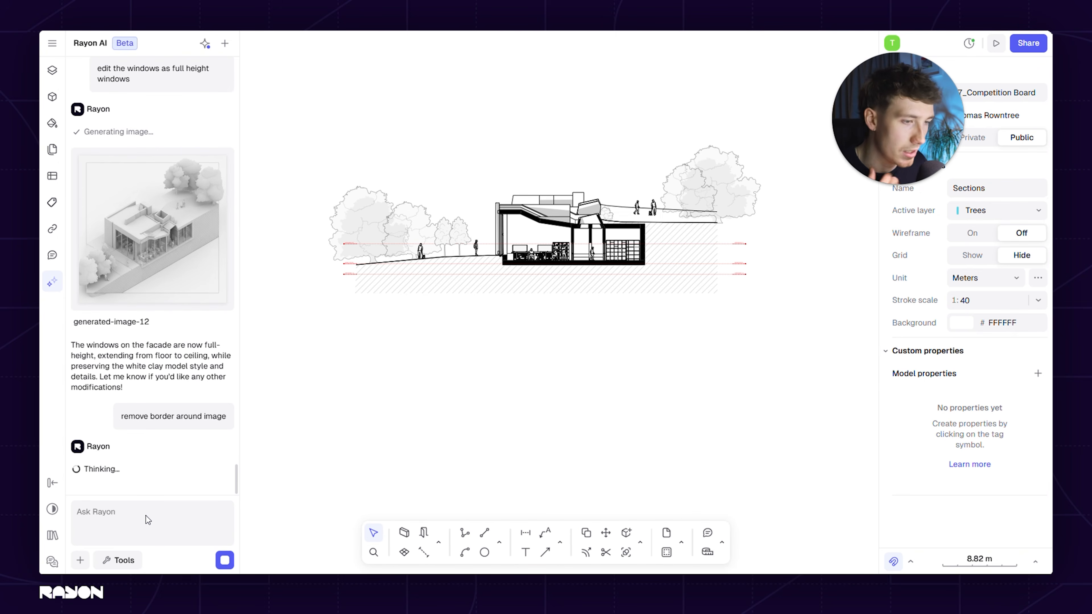
mouse_move(171, 275)
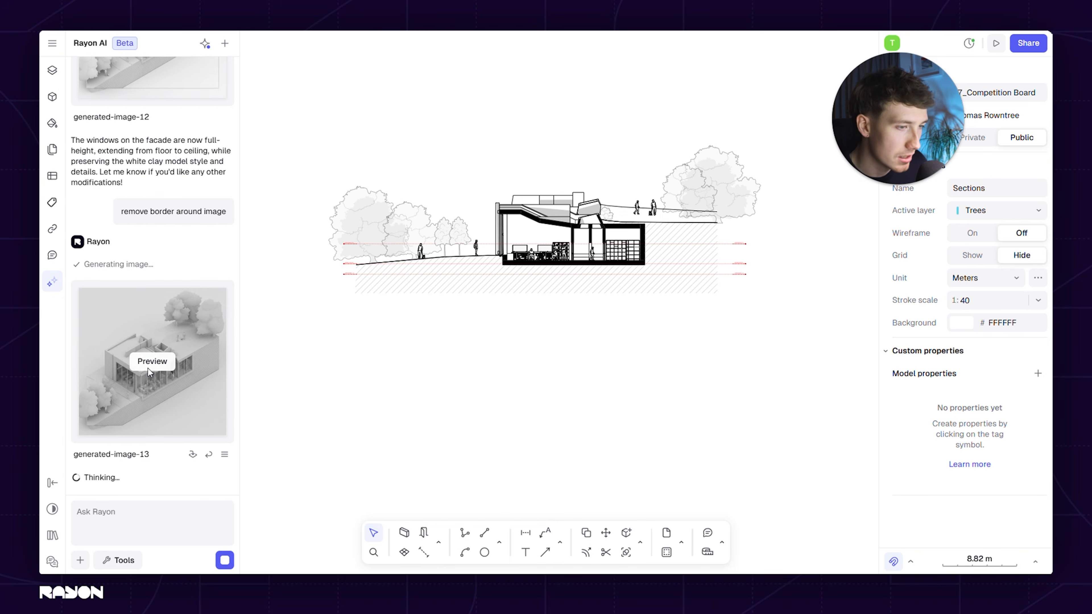
left_click(151, 359)
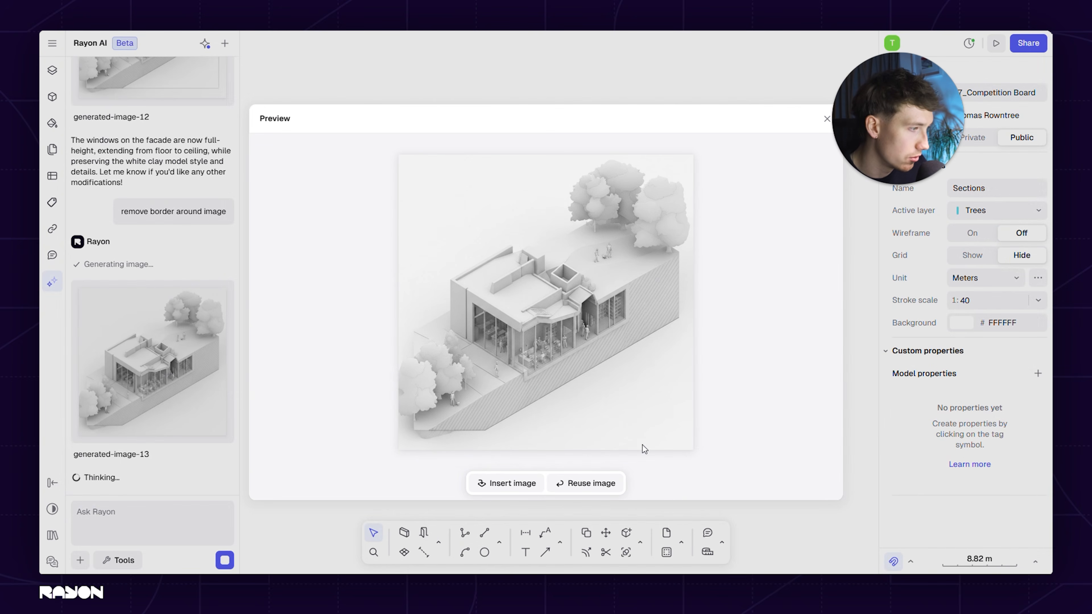
Insert the borderless clay axonometry below the cross-section drawing, deselect it and open the list of AI workflows
left_click(507, 484)
left_click_drag(546, 417, 520, 387)
left_click(674, 379)
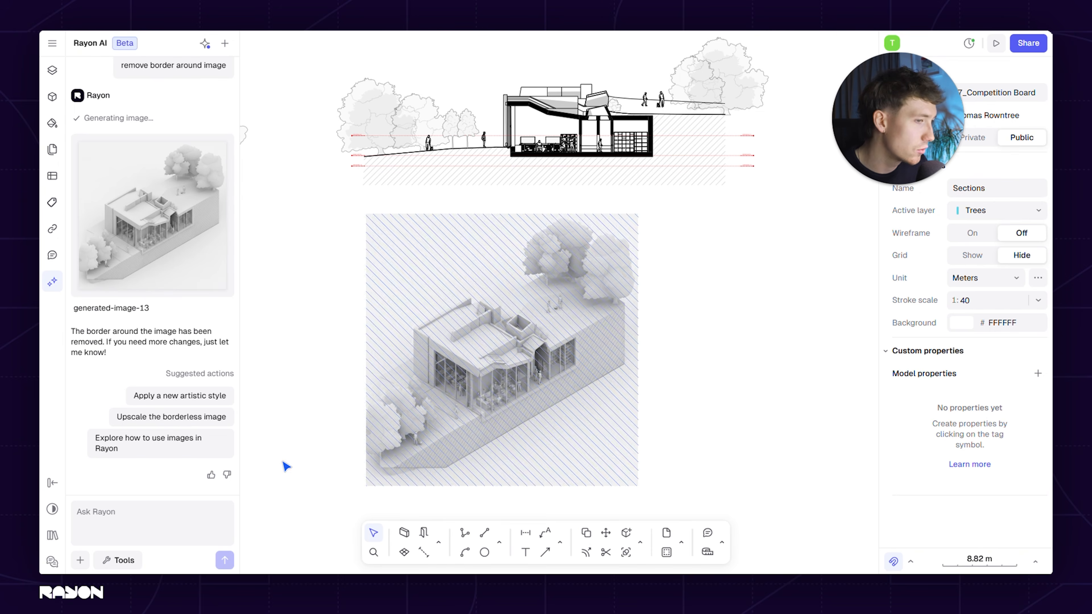
left_click(114, 560)
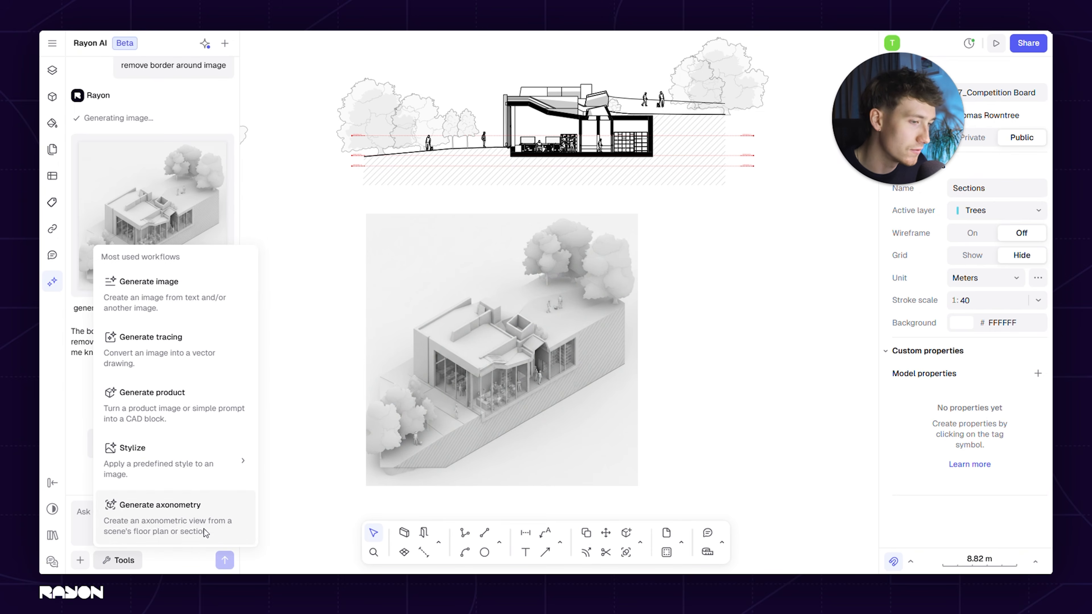
left_click(741, 377)
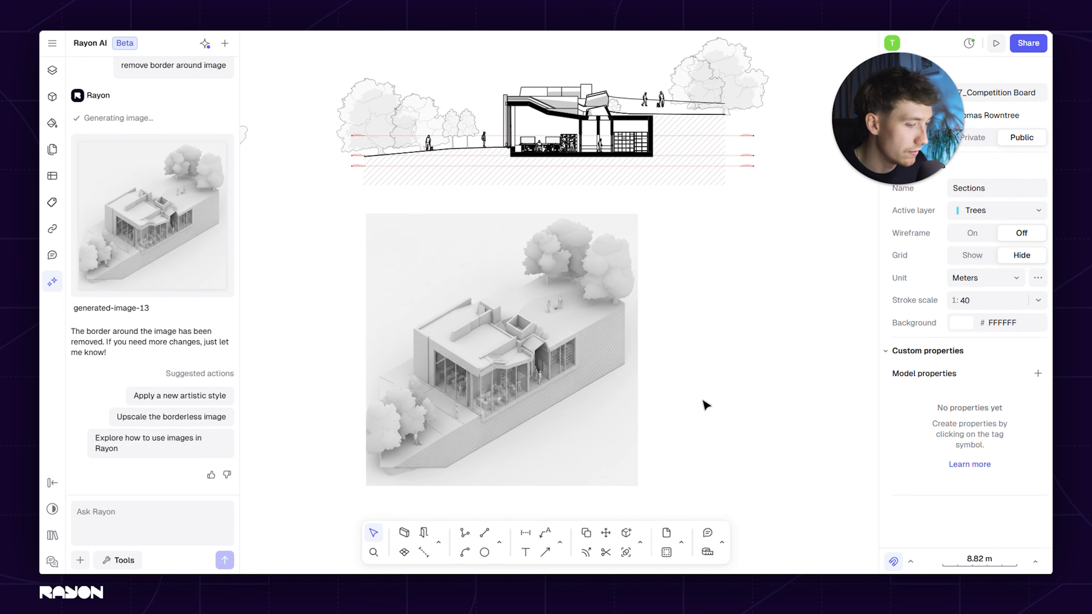
key("ctrl+v")
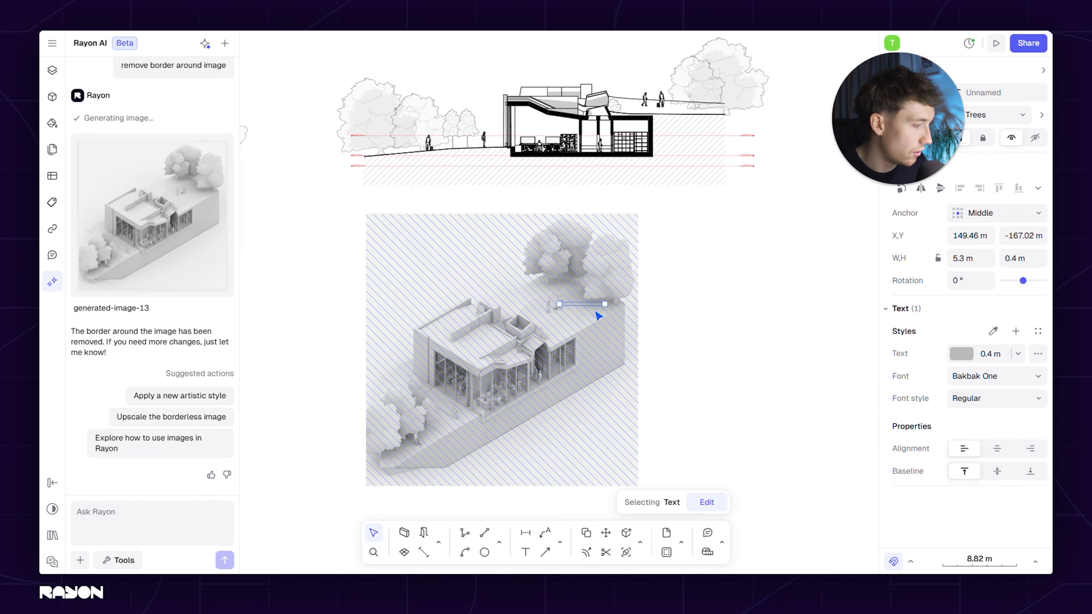
key("Delete")
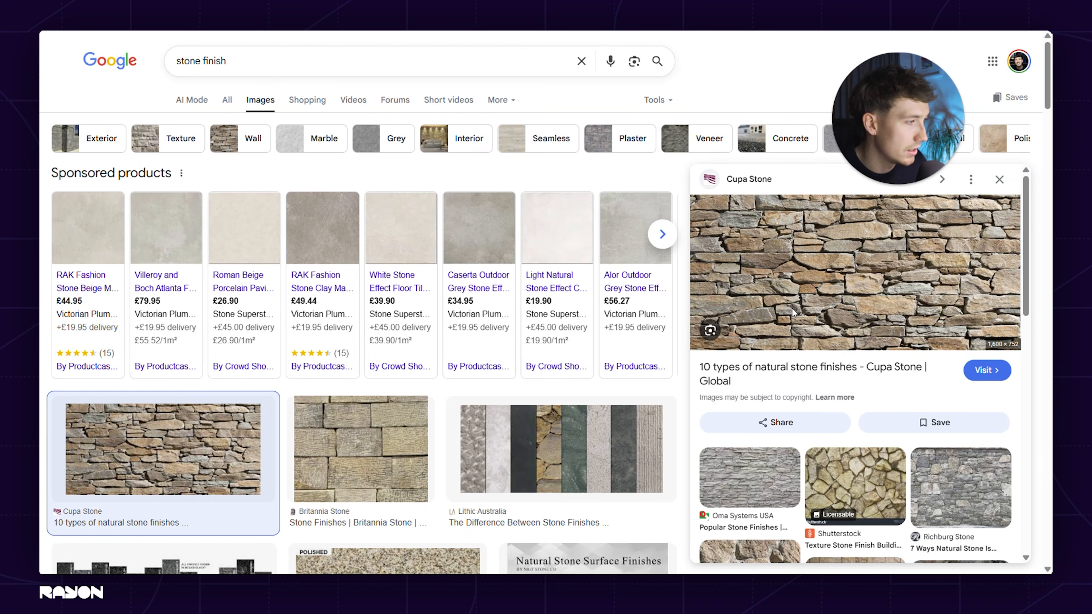
Copy the Cupa Stone natural stone wall image from the web search into the drawing and place it beside the clay axonometry
right_click(880, 322)
left_click(930, 220)
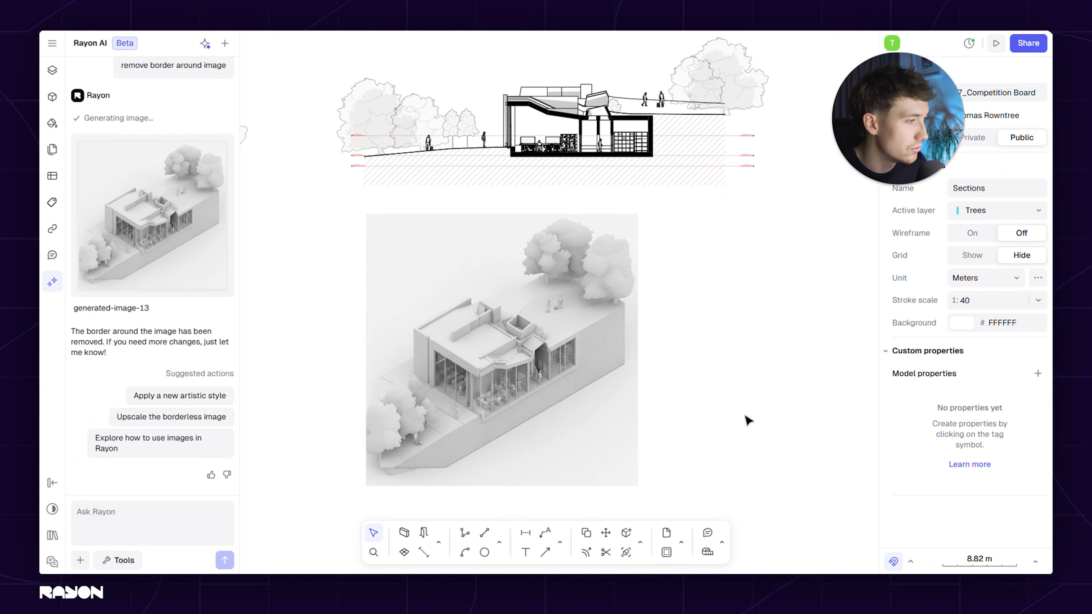
key("ctrl+v")
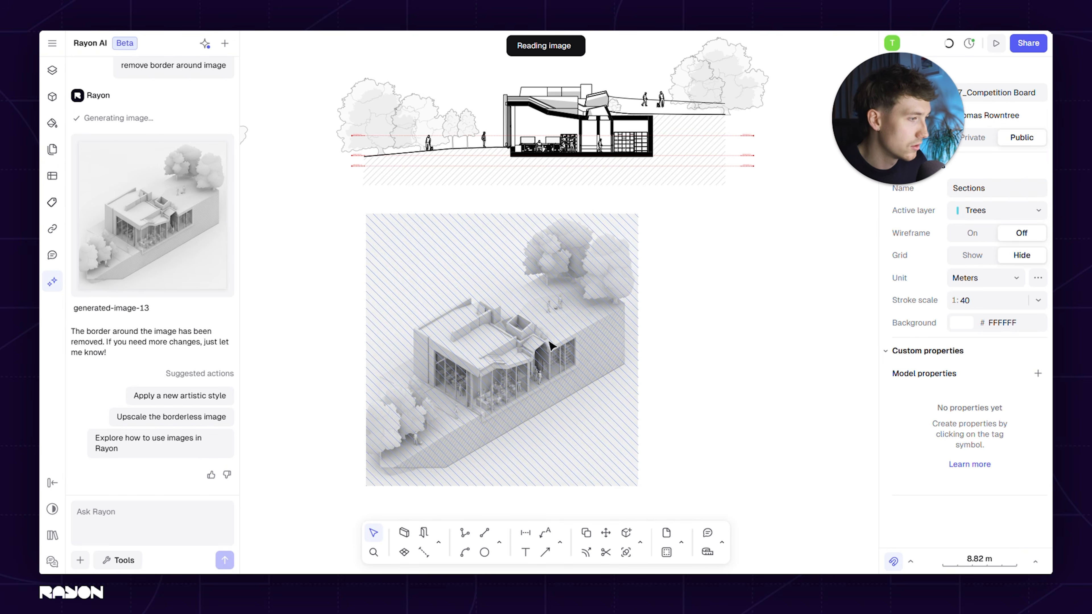
left_click_drag(498, 287, 754, 357)
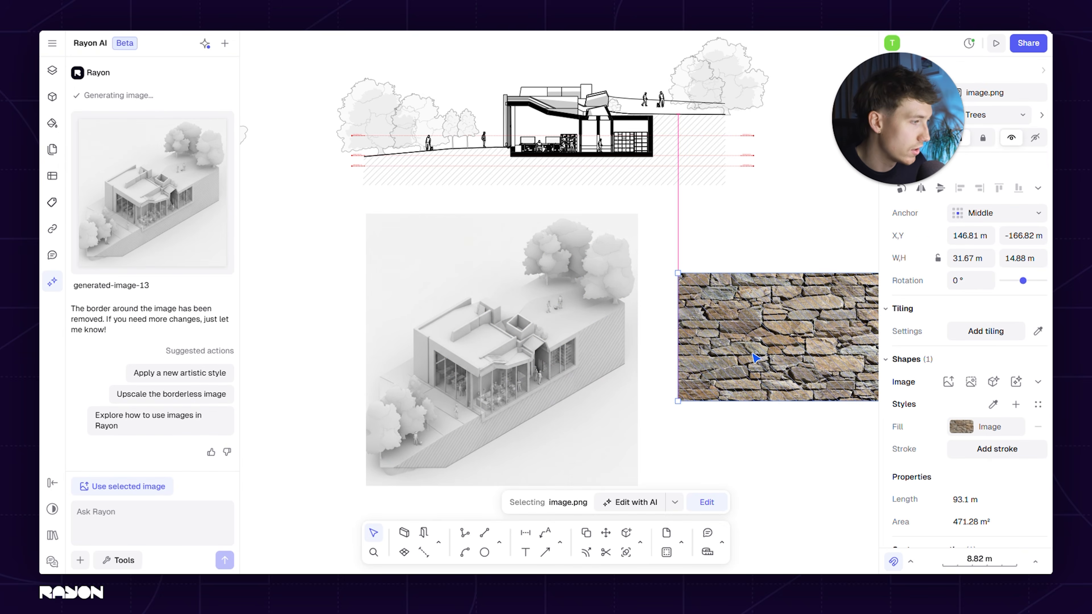
Use the stone wall image as AI input and send the prompt "add selected material to the facade"
left_click(509, 351)
left_click(718, 355)
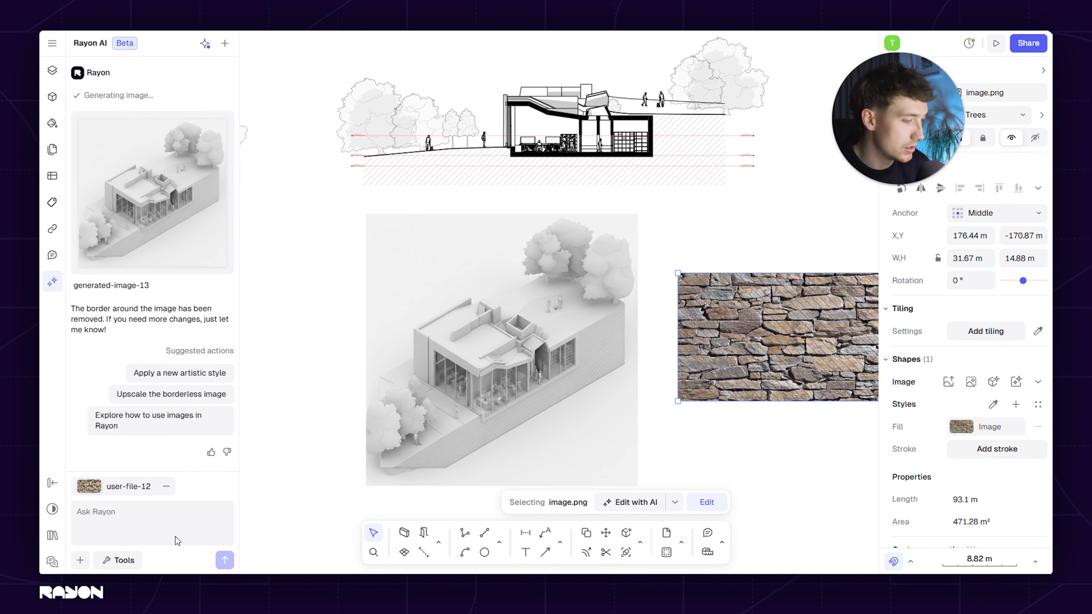
type("add selected material to the facade")
key("Return")
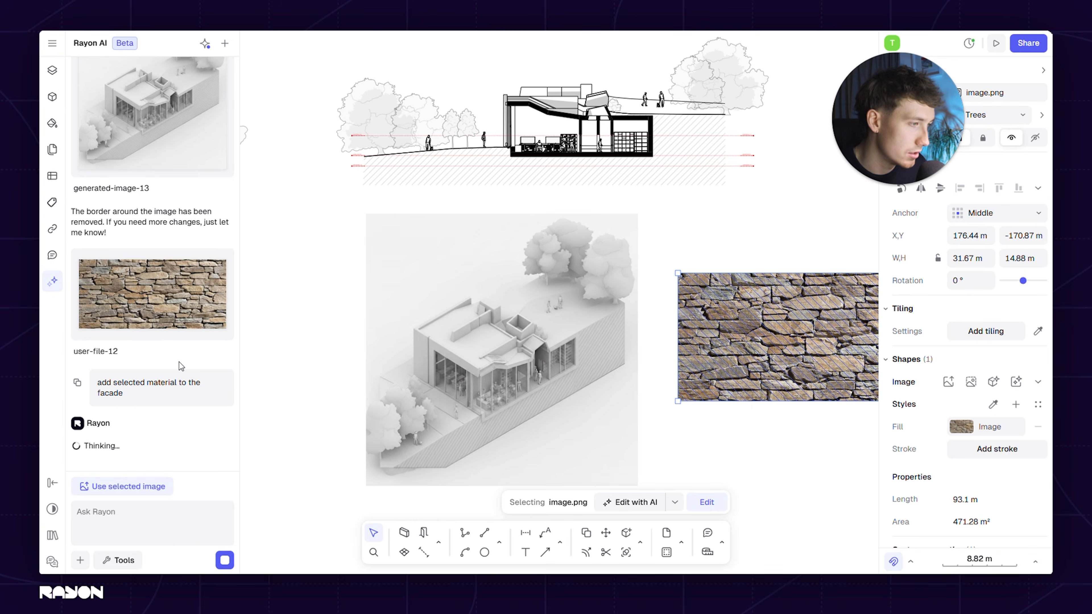
Preview the generated stone-facade axonometry, close the preview and deselect the stone image
left_click(154, 340)
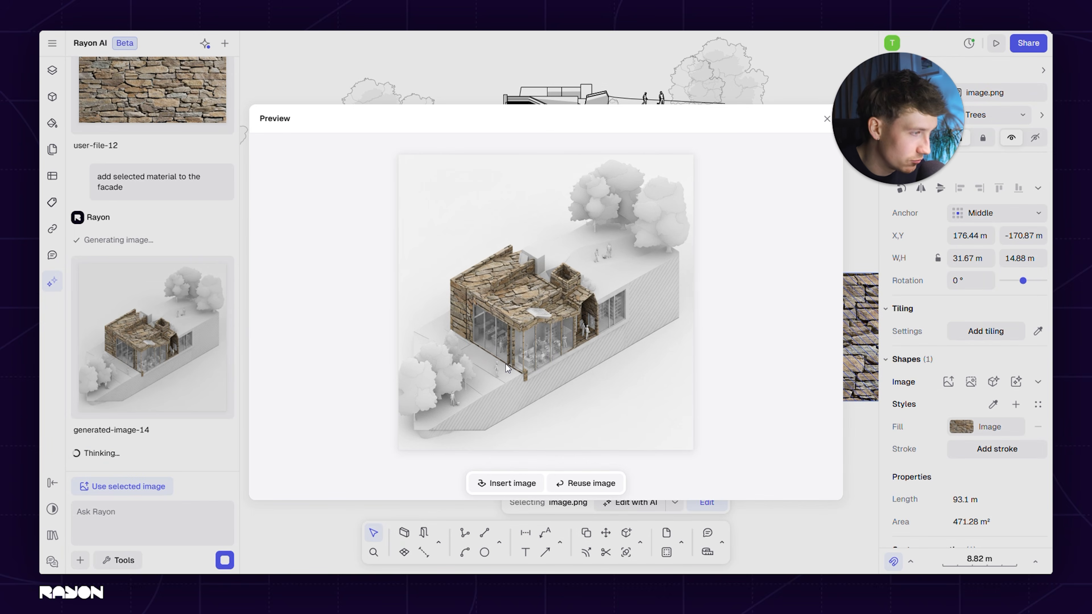
left_click(465, 68)
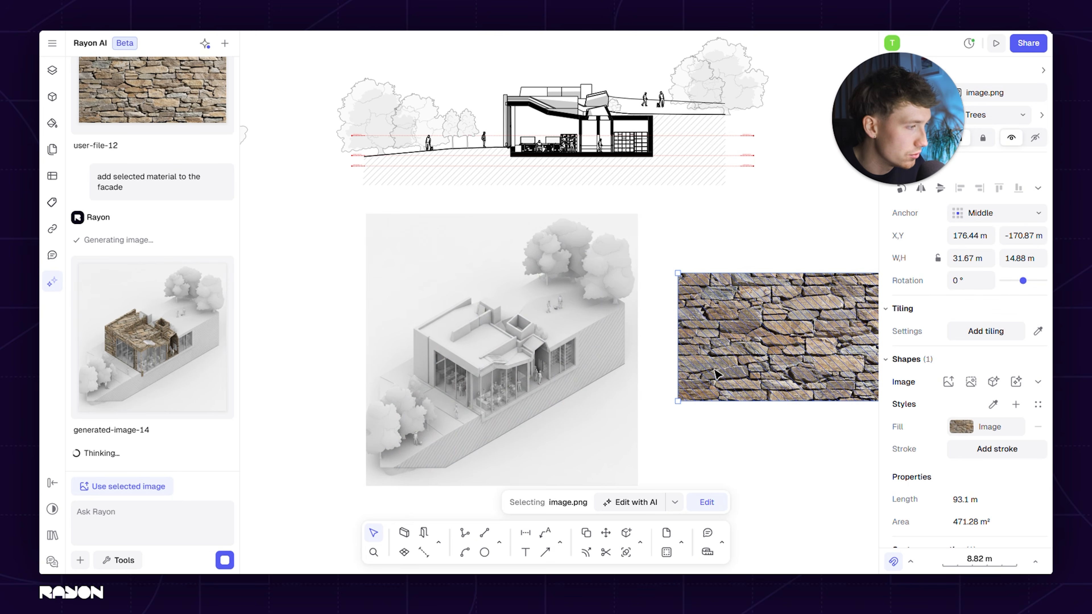
left_click(758, 446)
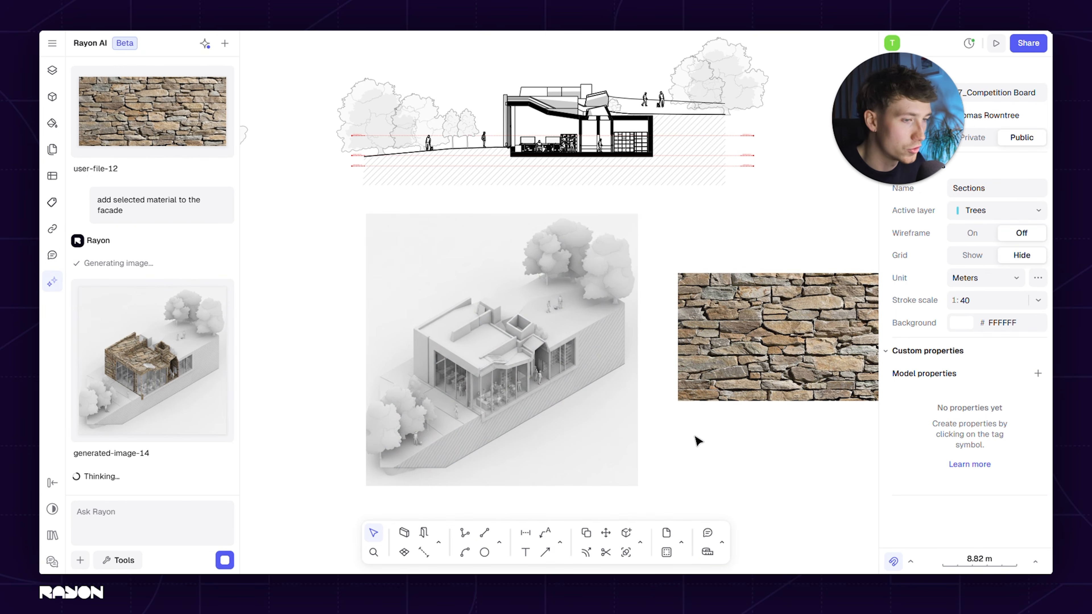
middle_click_drag(740, 435, 721, 426)
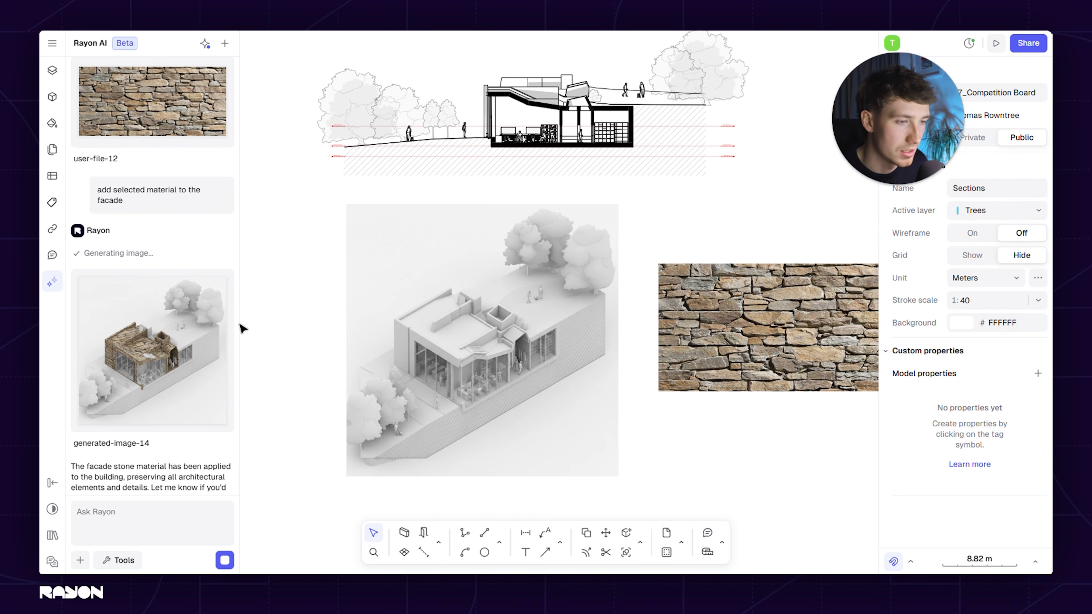
Look back through the AI conversation, preview the earlier rendered house elevation on a white foreground and close the preview
mouse_move(190, 336)
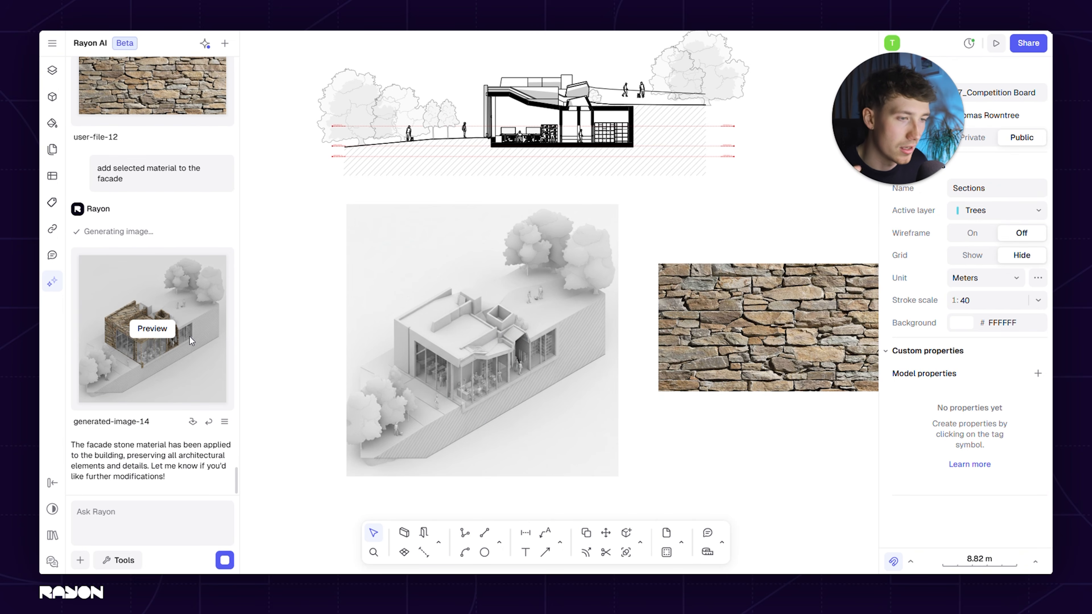
scroll(192, 418, "up", 10)
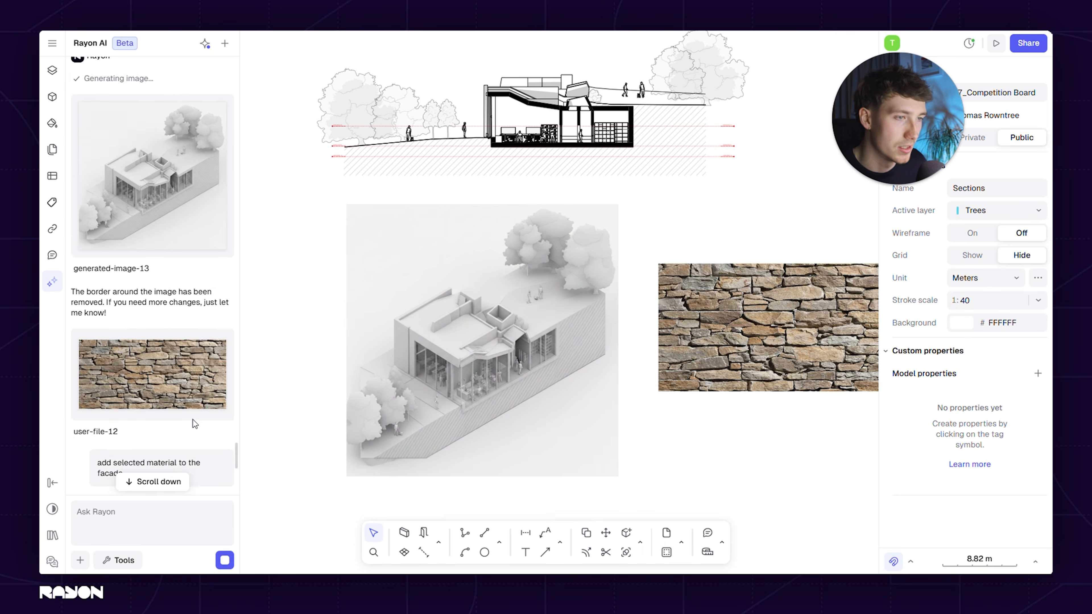
scroll(192, 418, "up", 15)
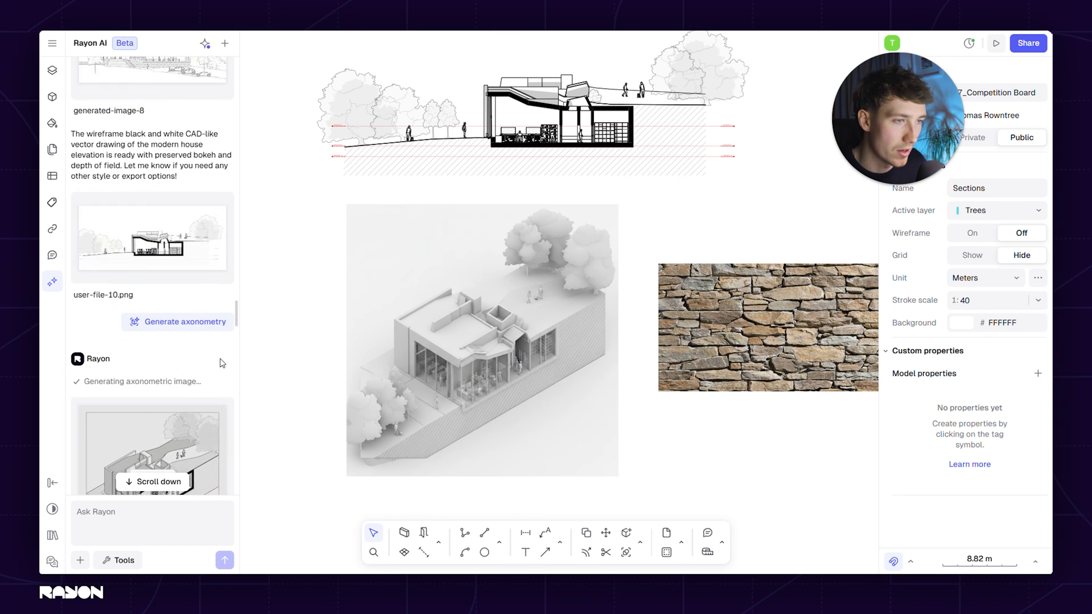
scroll(222, 363, "down", 3)
left_click(166, 196)
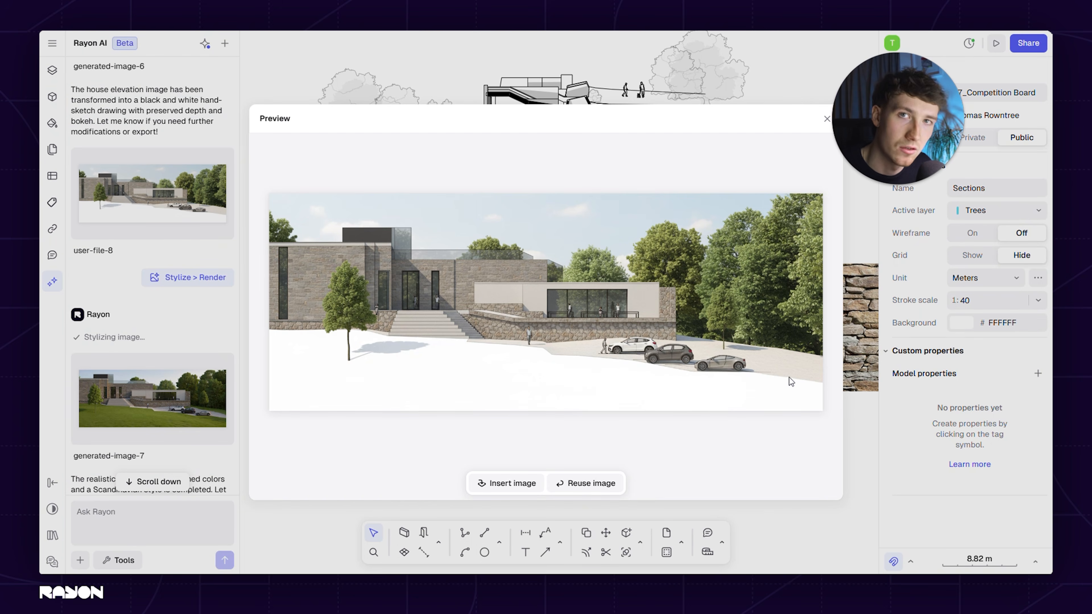
key("Escape")
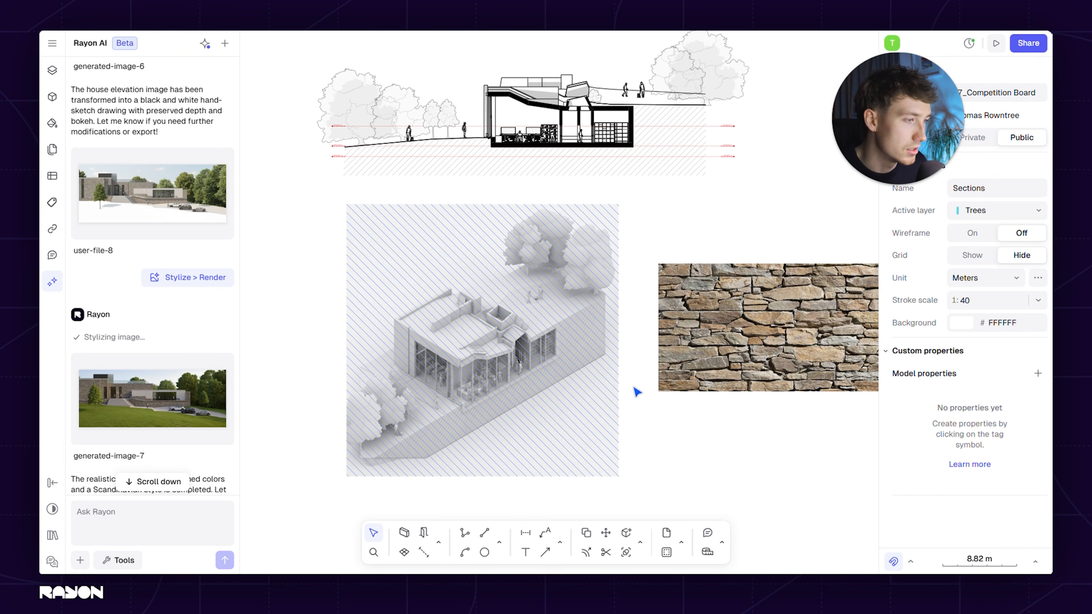
Inspect the exposure, contrast and saturation filters of the clay axonometry's image fill, close them and deselect the image
left_click(490, 378)
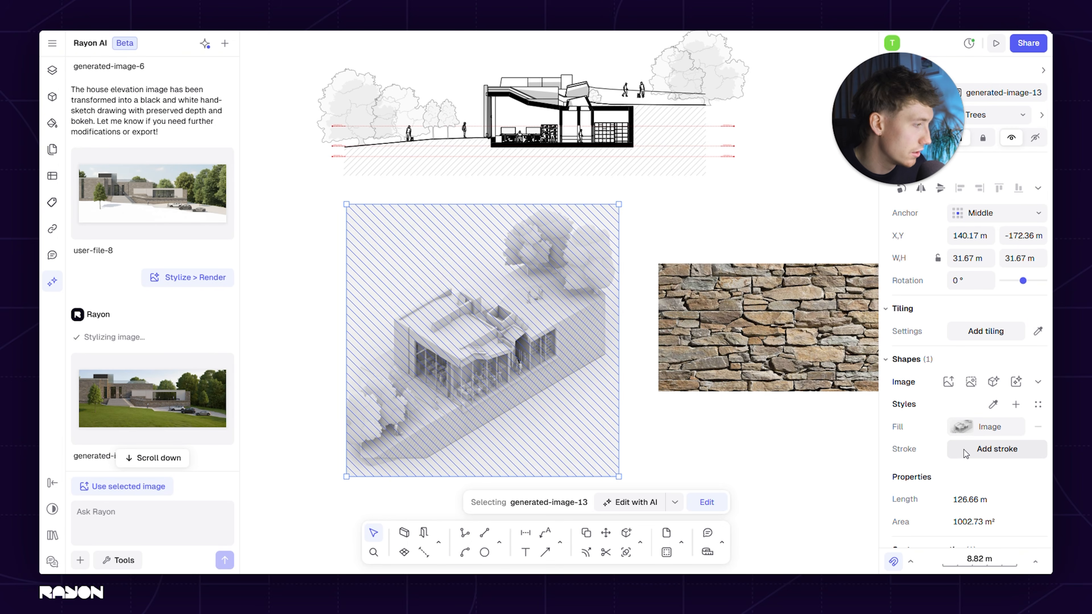
left_click(962, 436)
left_click(791, 470)
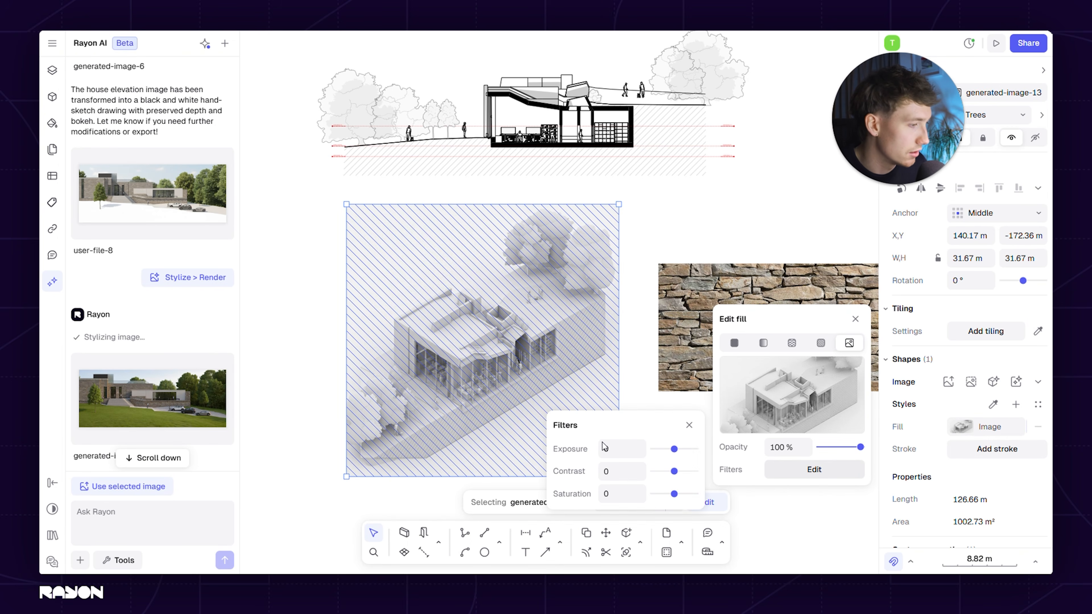
left_click(279, 252)
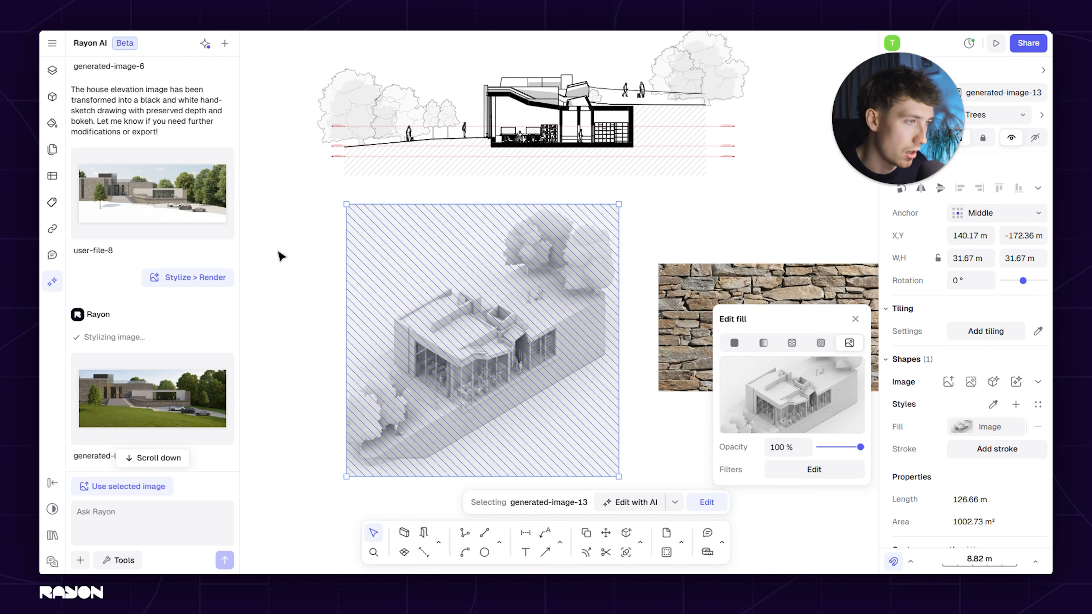
left_click(281, 255)
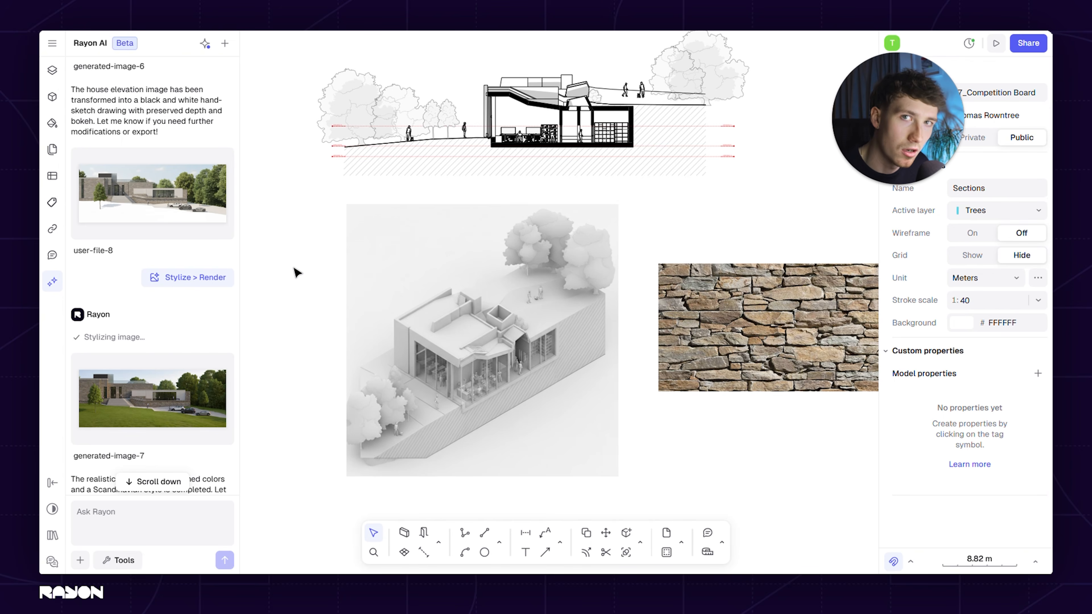
Examine the sections, elevations and generated images across the drawing, along with the recent results in the AI conversation
scroll(314, 292, "down", 5)
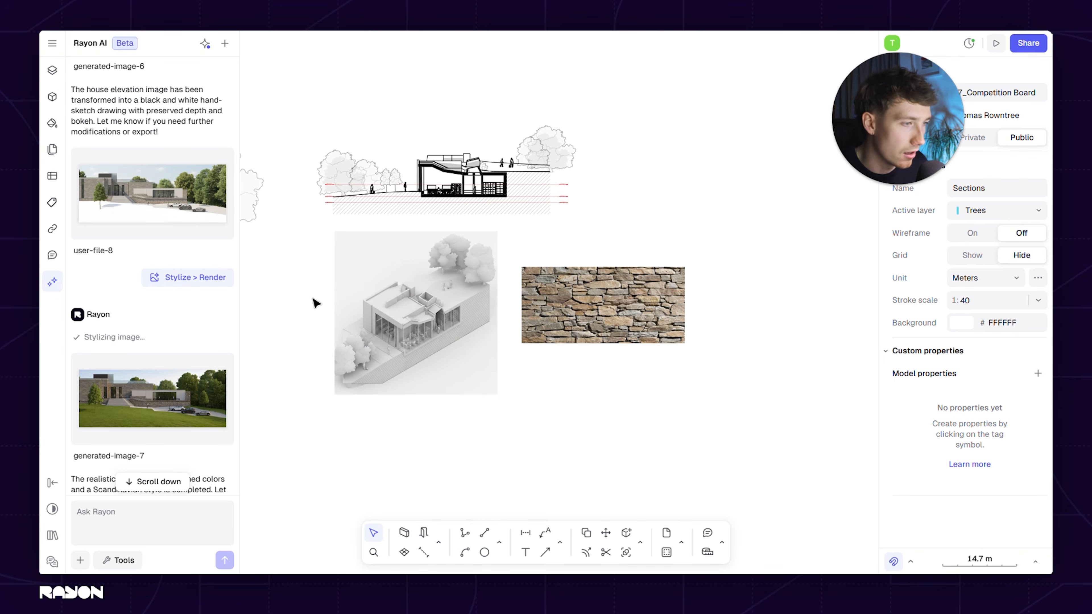
middle_click_drag(312, 303, 387, 292)
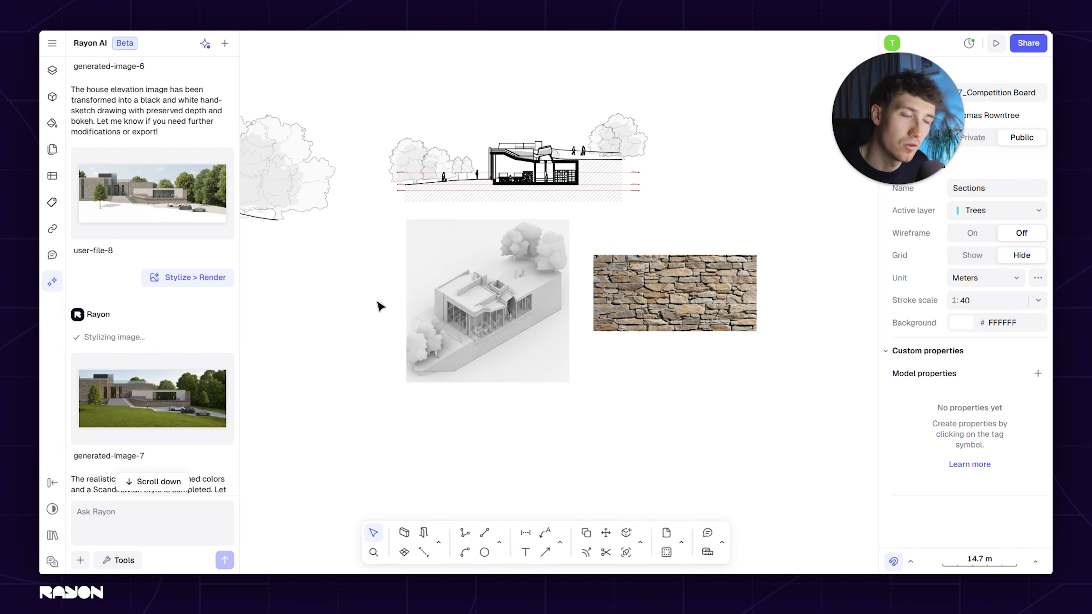
scroll(409, 271, "down", 8)
middle_click_drag(482, 310, 656, 275)
scroll(329, 308, "up", 4)
middle_click_drag(326, 310, 400, 306)
scroll(147, 400, "down", 15)
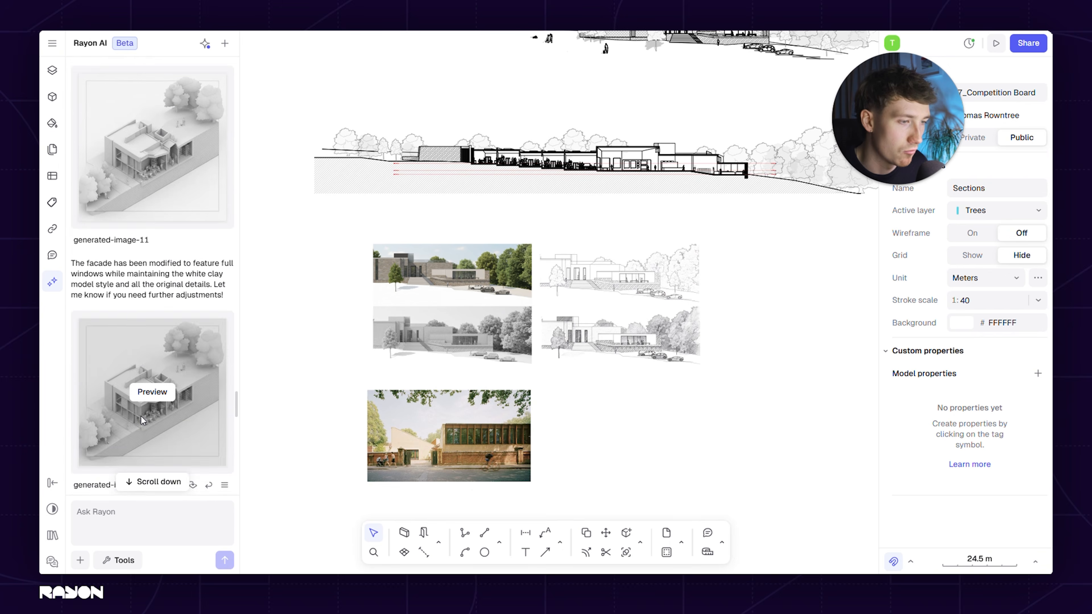
scroll(143, 421, "down", 15)
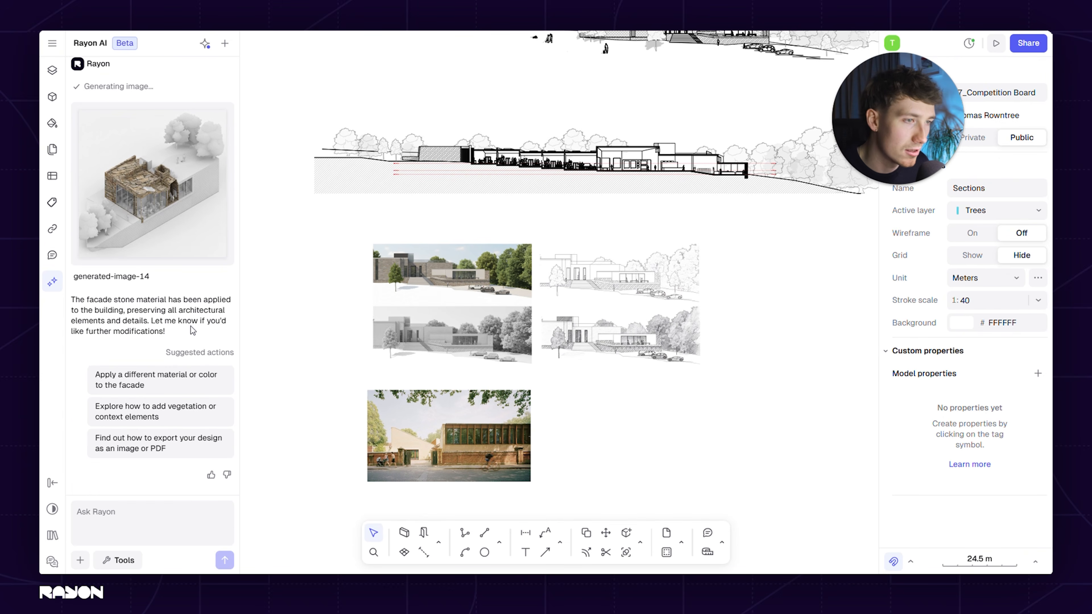
scroll(192, 330, "up", 10)
scroll(192, 326, "up", 2)
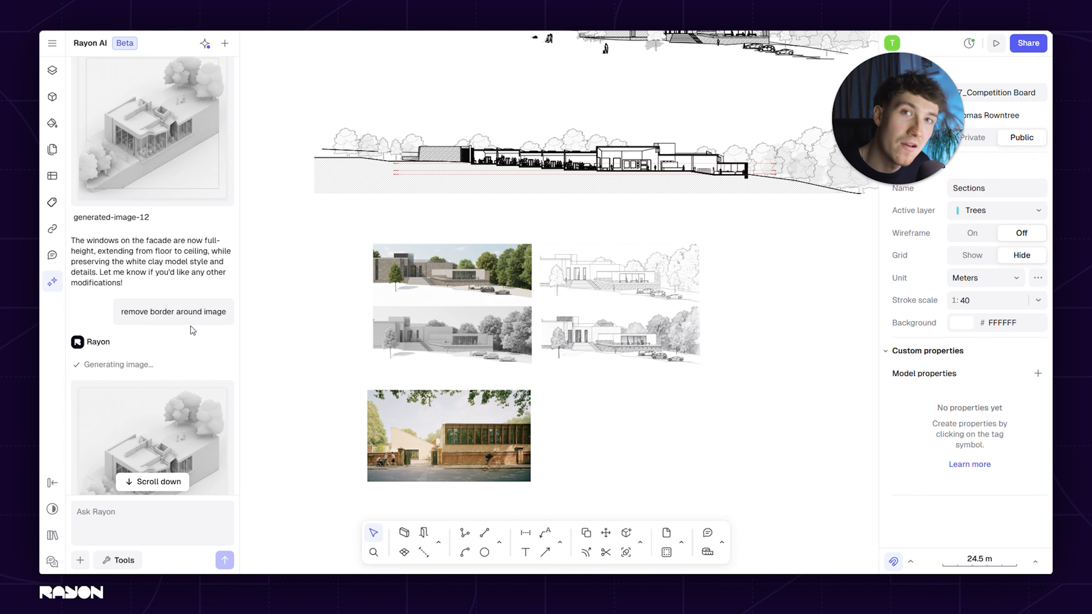
middle_click_drag(702, 444, 658, 407)
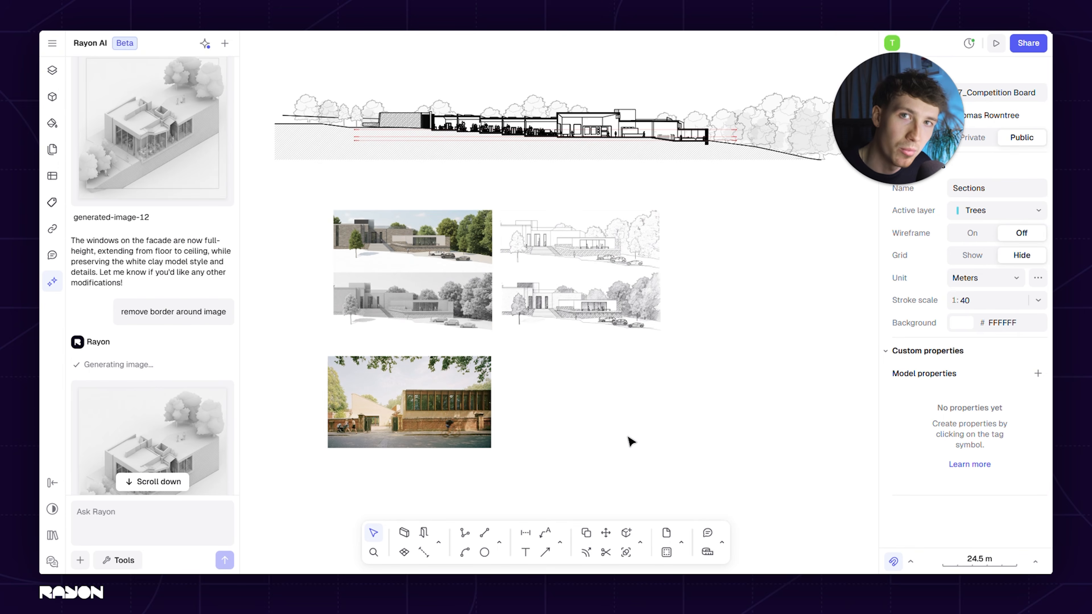
scroll(441, 301, "up", 2)
scroll(449, 356, "down", 4)
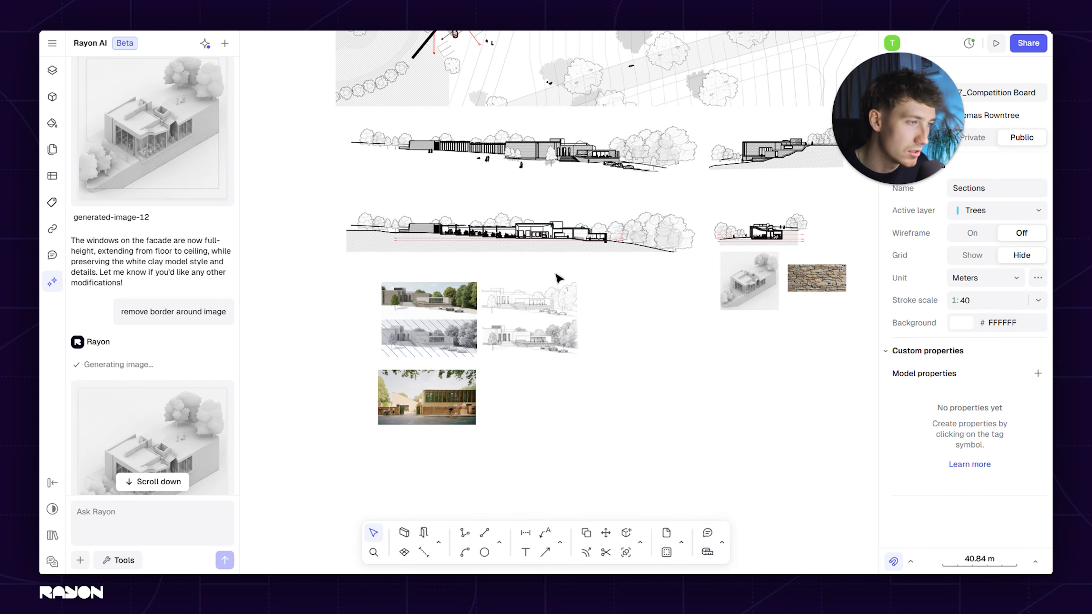
scroll(559, 278, "right", 3)
scroll(559, 279, "up", 1)
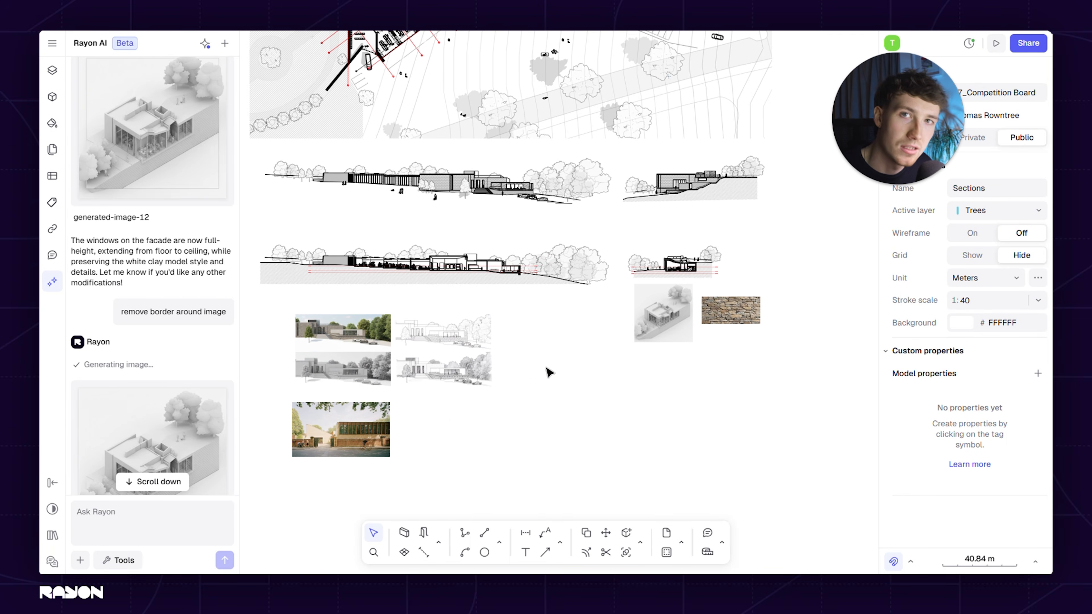